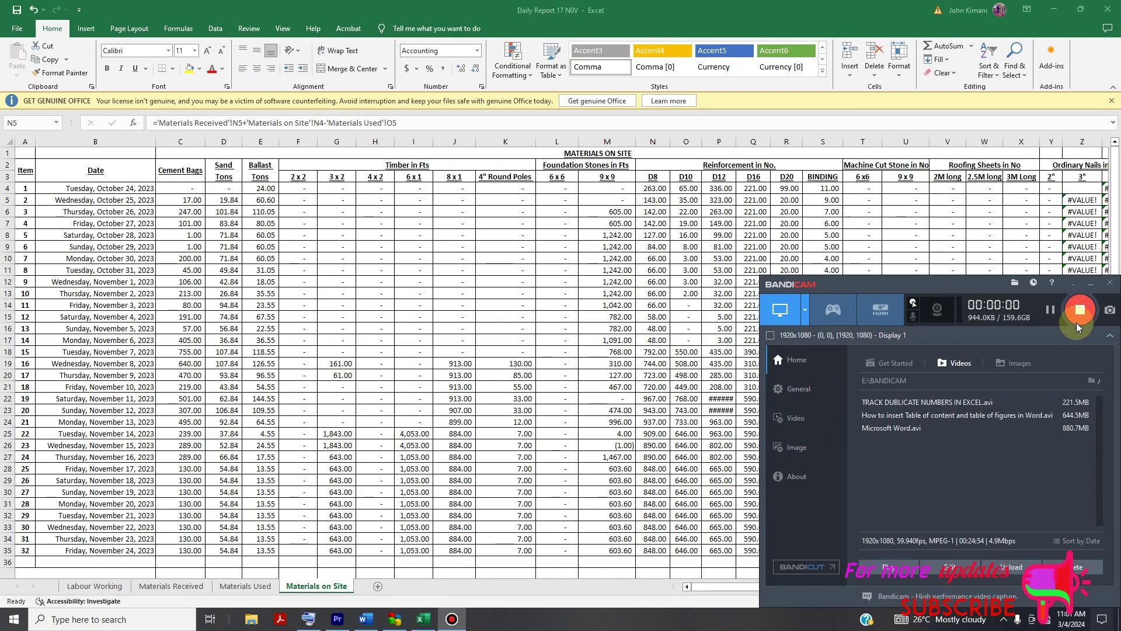
Open the Materials Received sheet and examine its Date, Cement Bags, Sand Tons and Ballast Tons columns.
left_click(1073, 283)
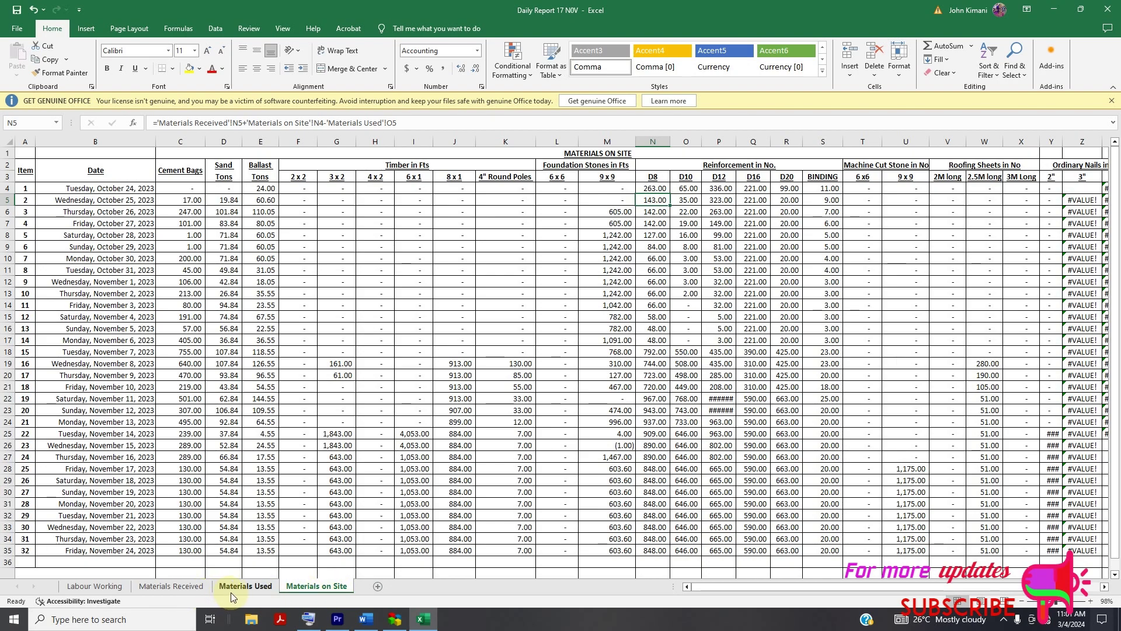
left_click(199, 591)
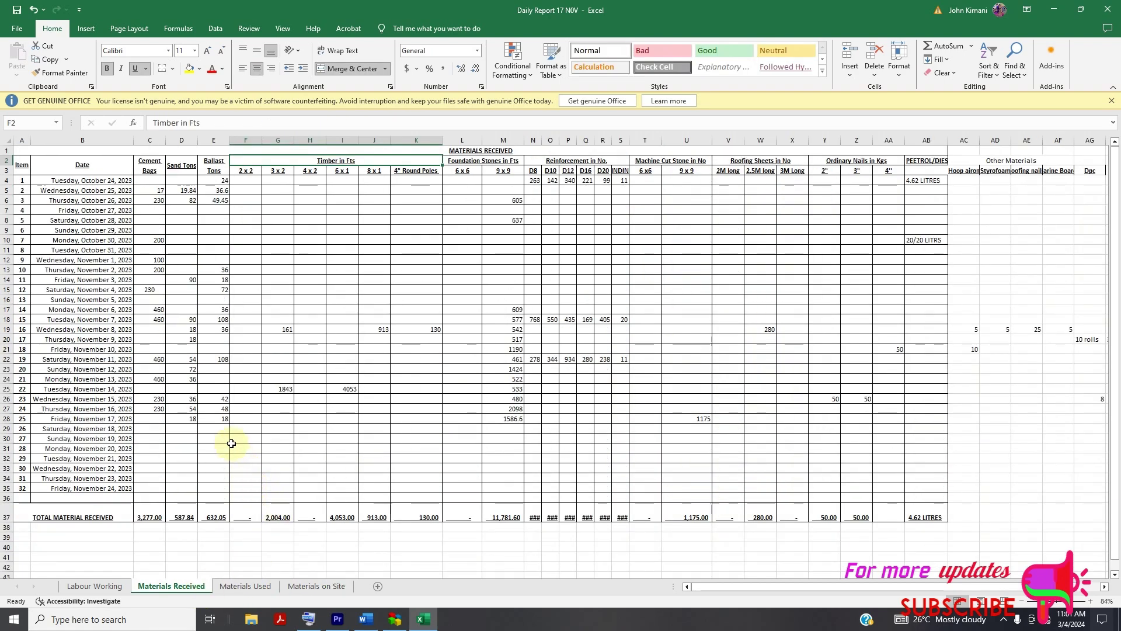
left_click(79, 165)
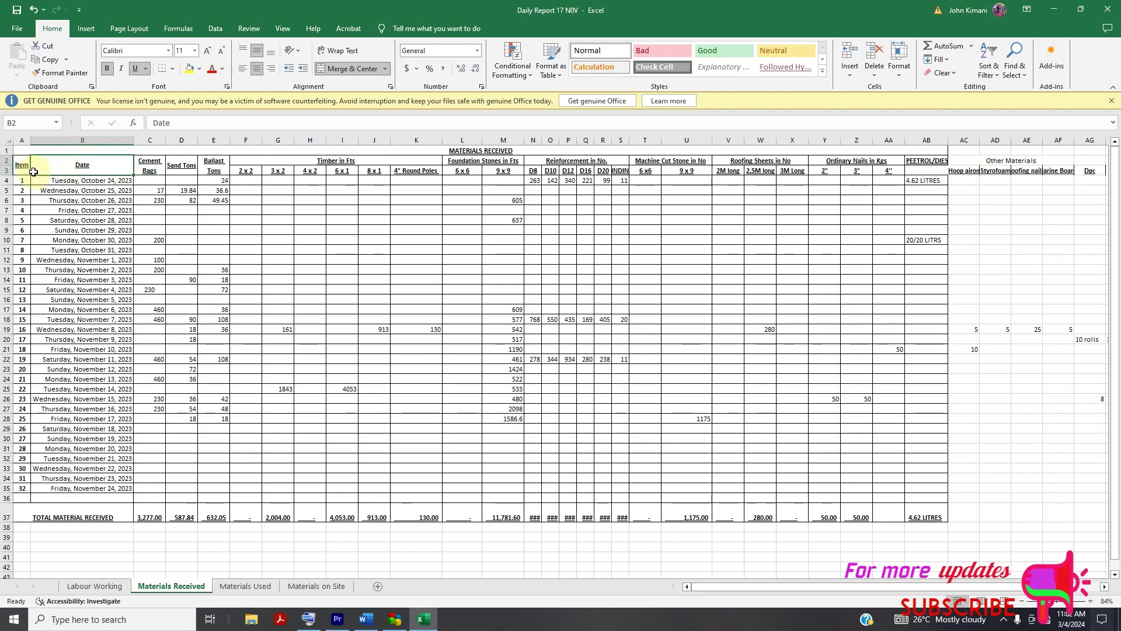
left_click(149, 170)
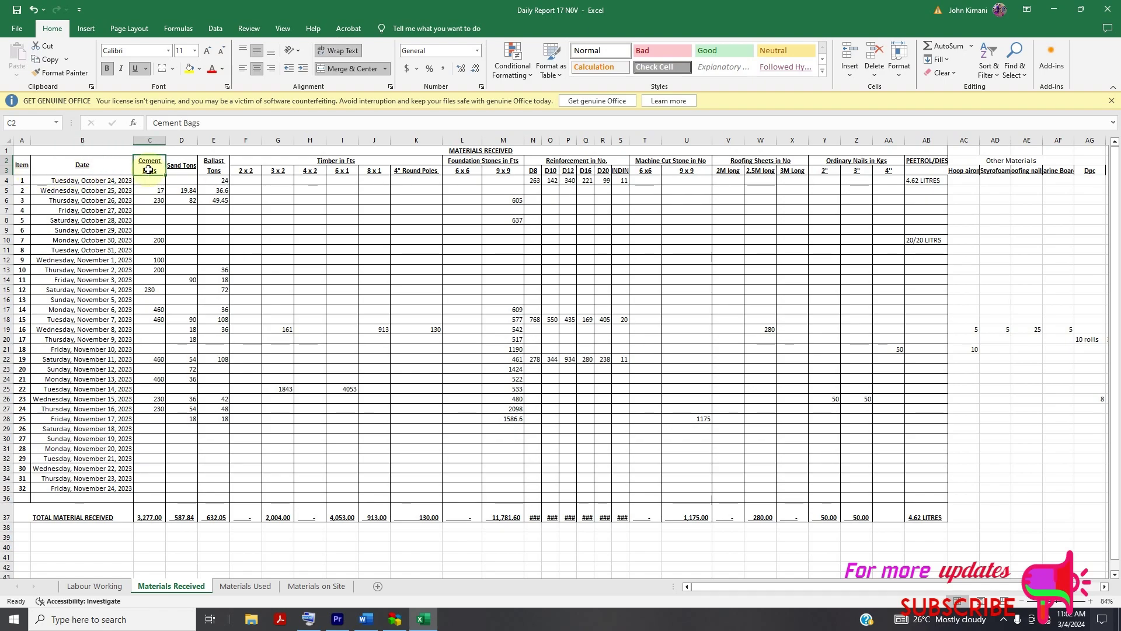
left_click(181, 166)
left_click(216, 168)
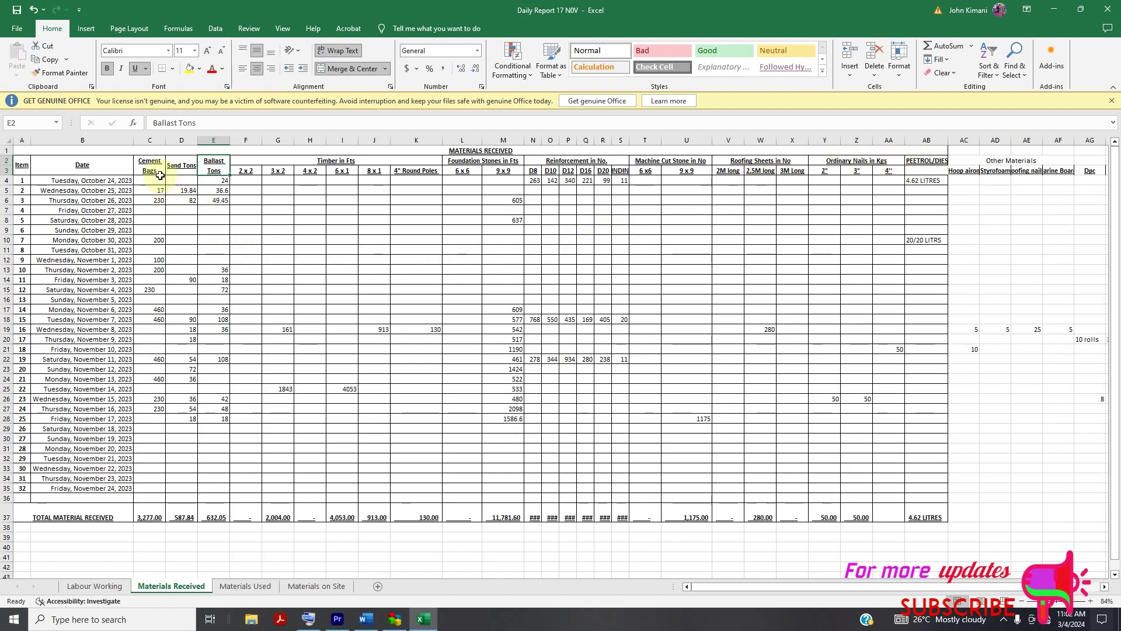
Enter 500 cement bags received for Saturday, November 18, 2023, and switch to the Materials Used sheet.
left_click(149, 428)
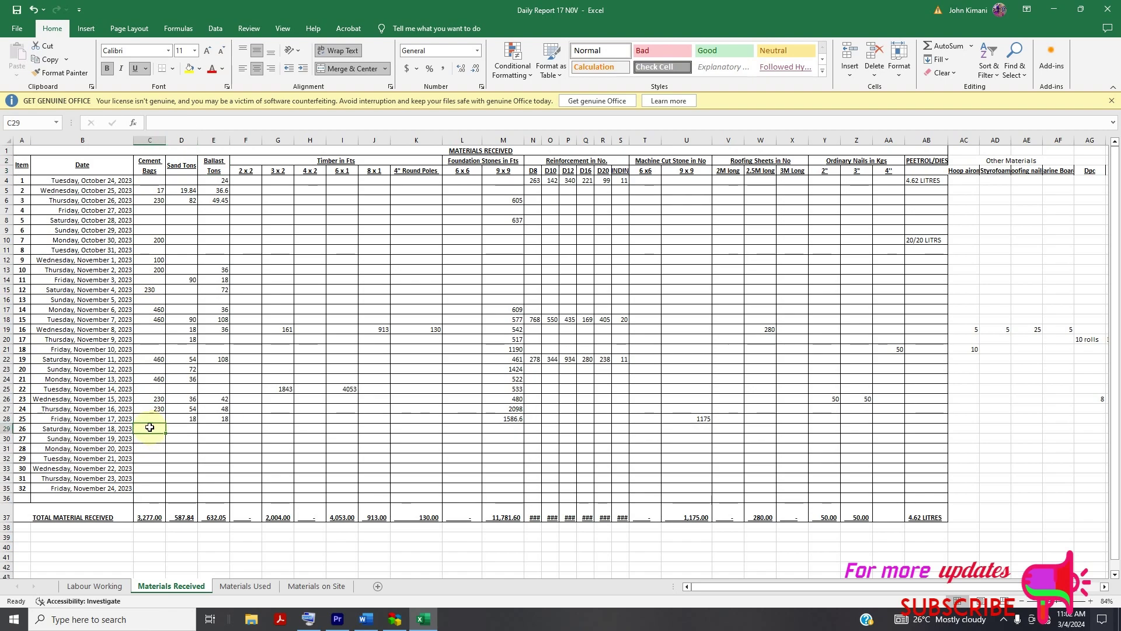
type("3")
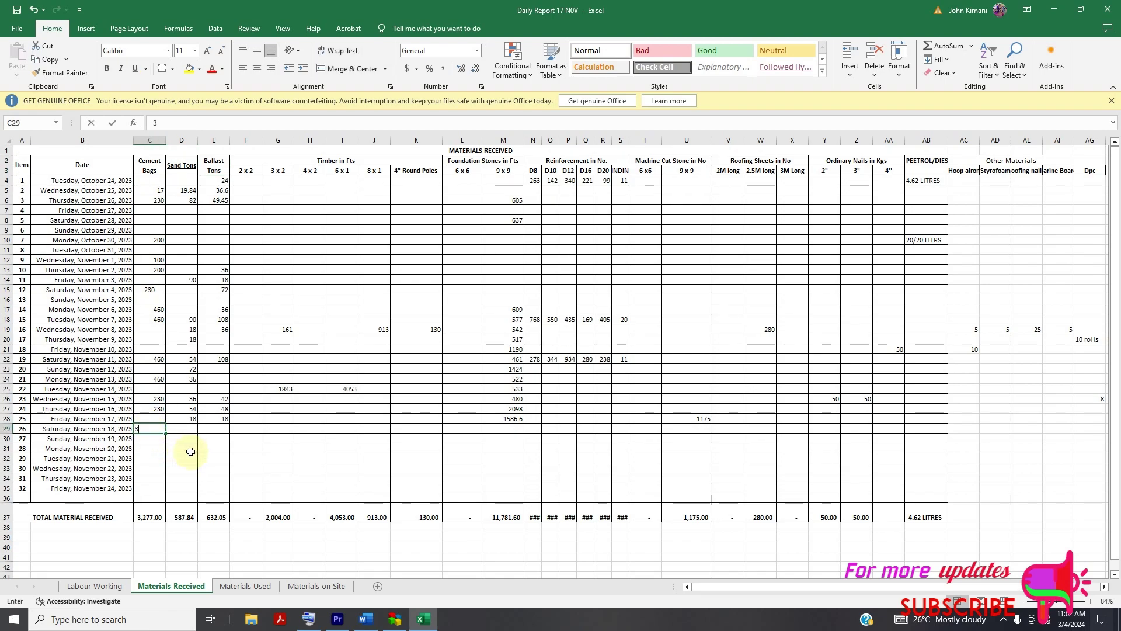
type("00")
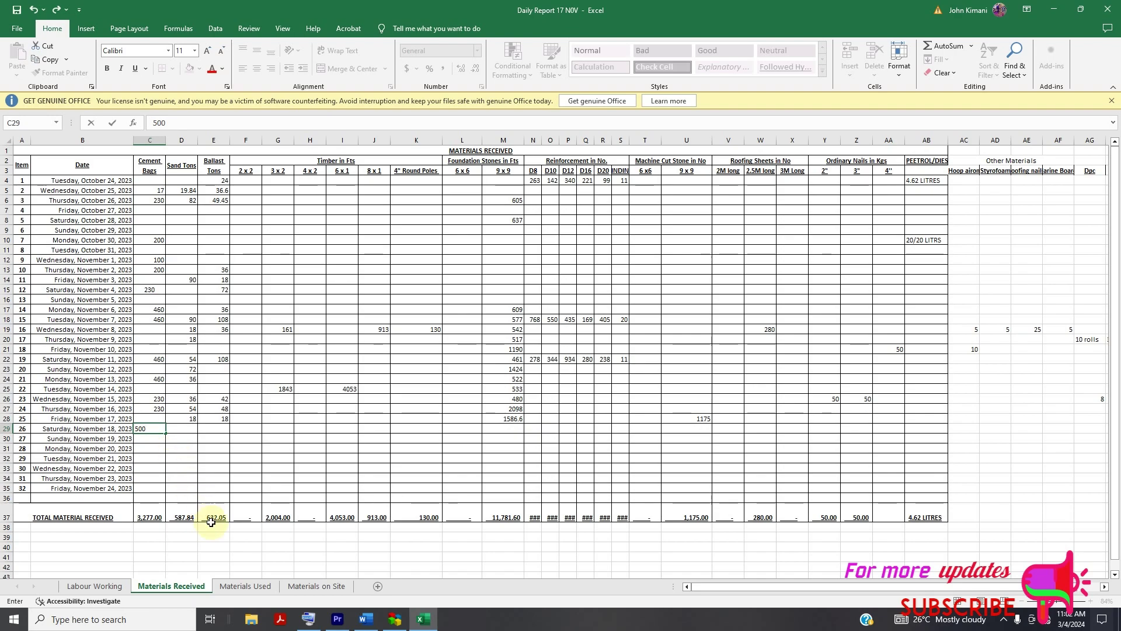
left_click(233, 586)
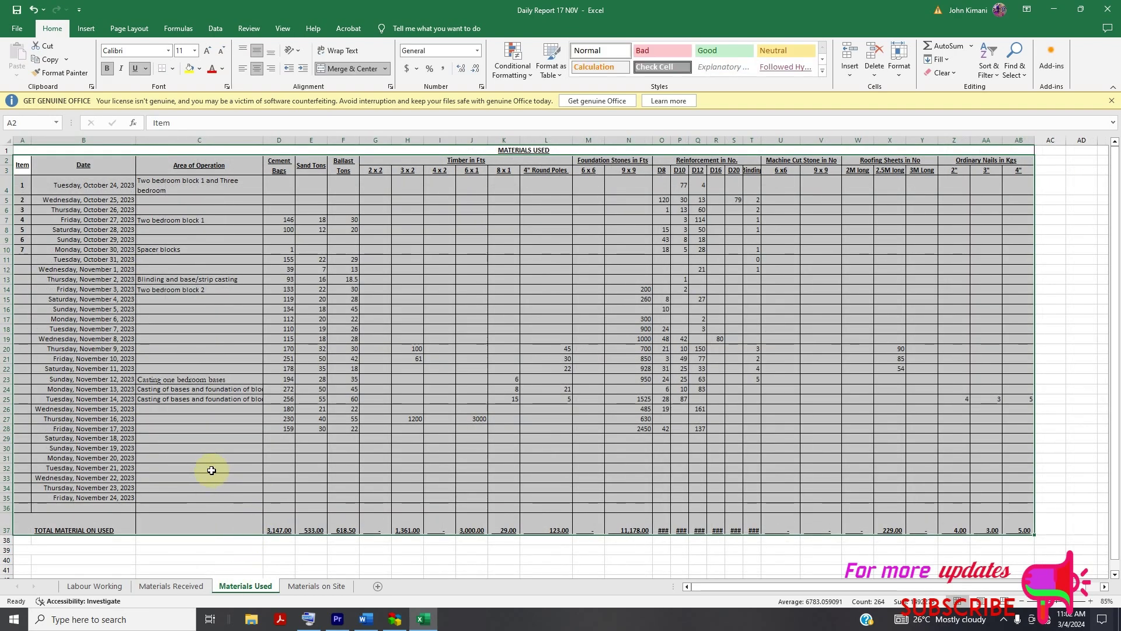
left_click(184, 436)
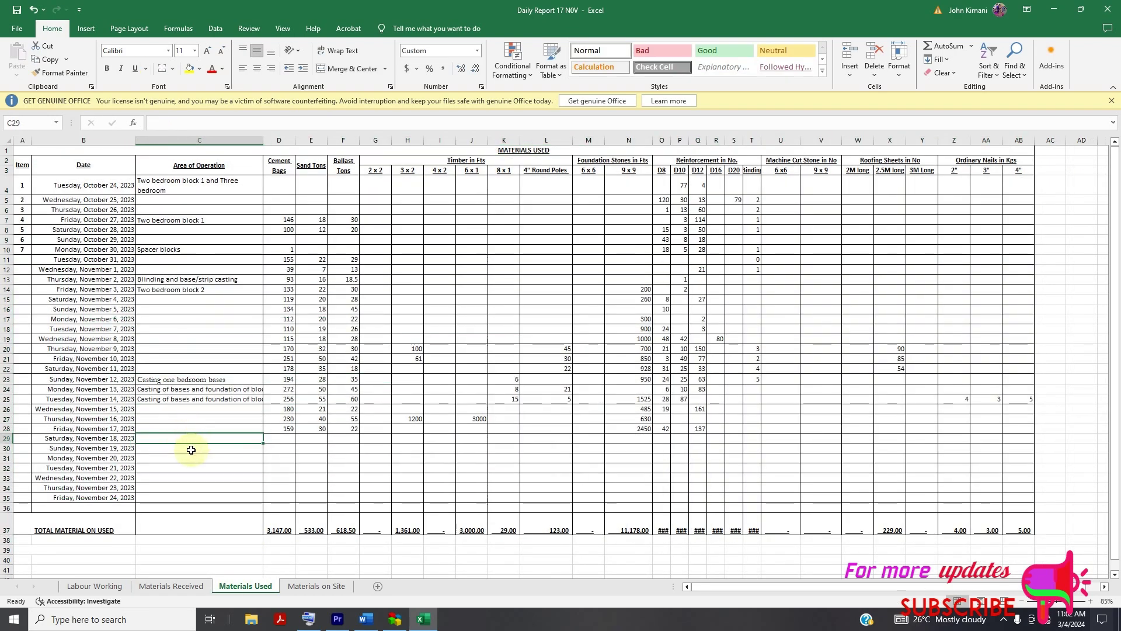
type("200")
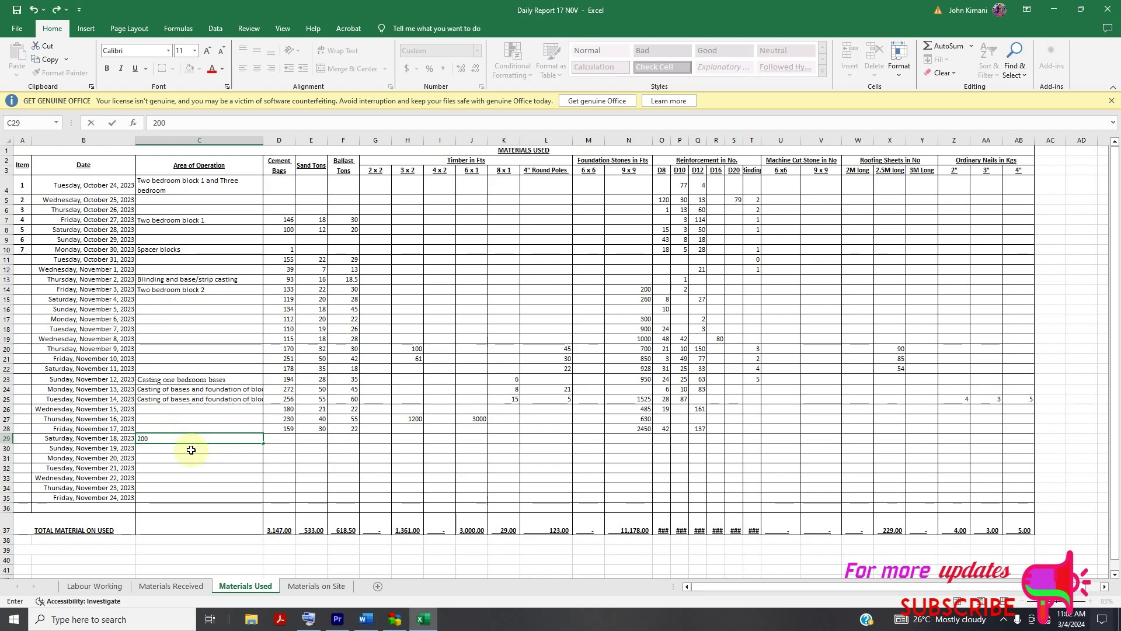
key("Tab")
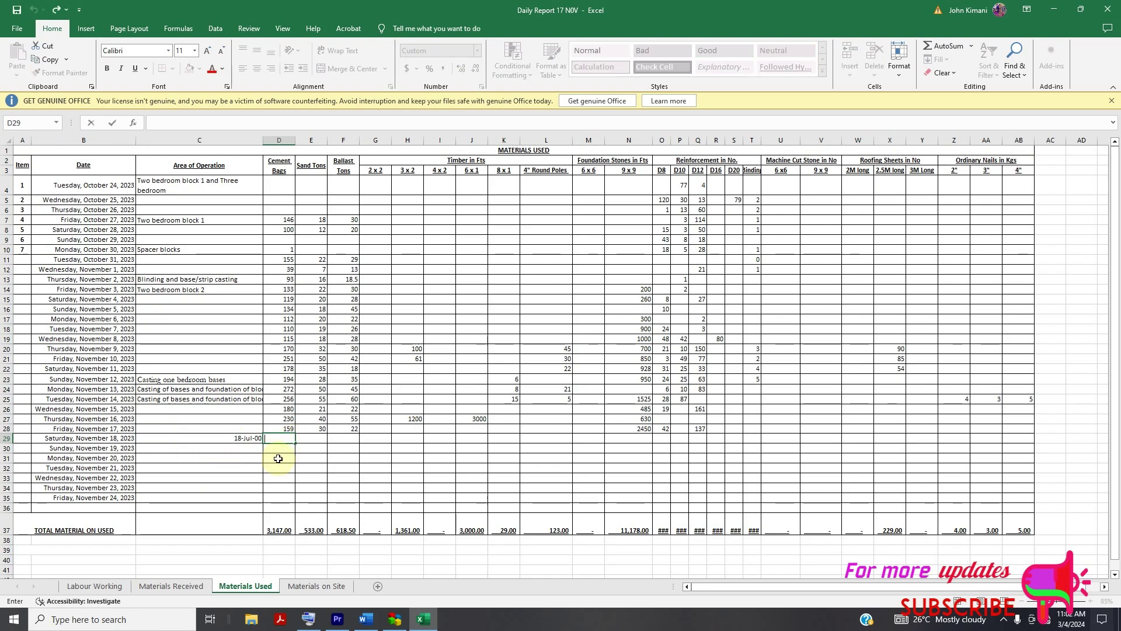
double_click(234, 438)
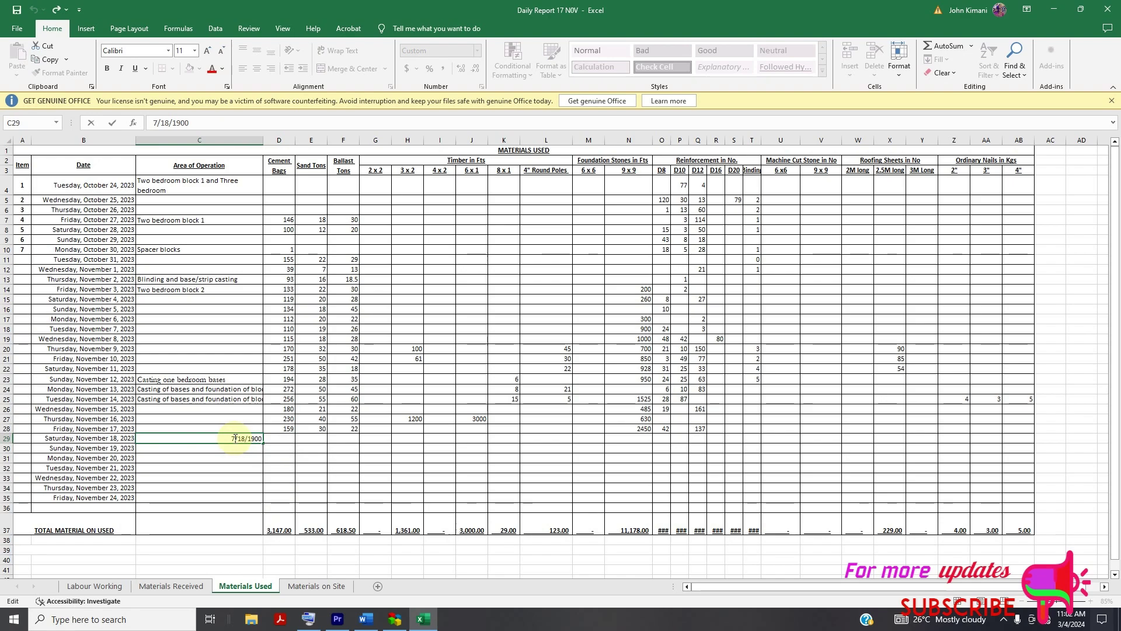
left_click_drag(234, 438, 231, 438)
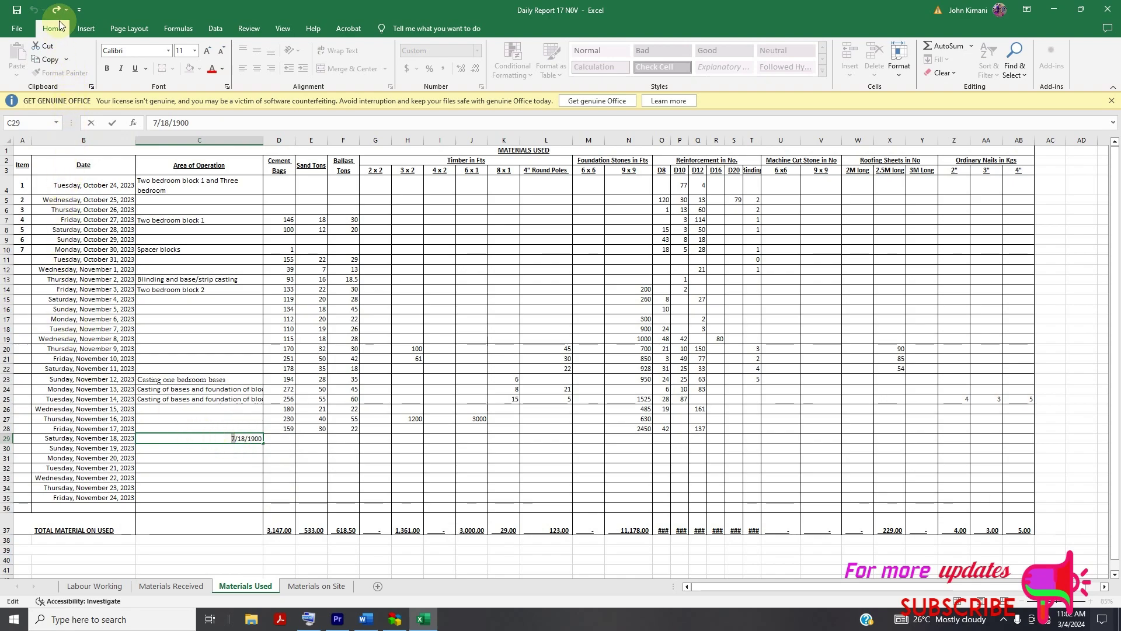
key("Escape")
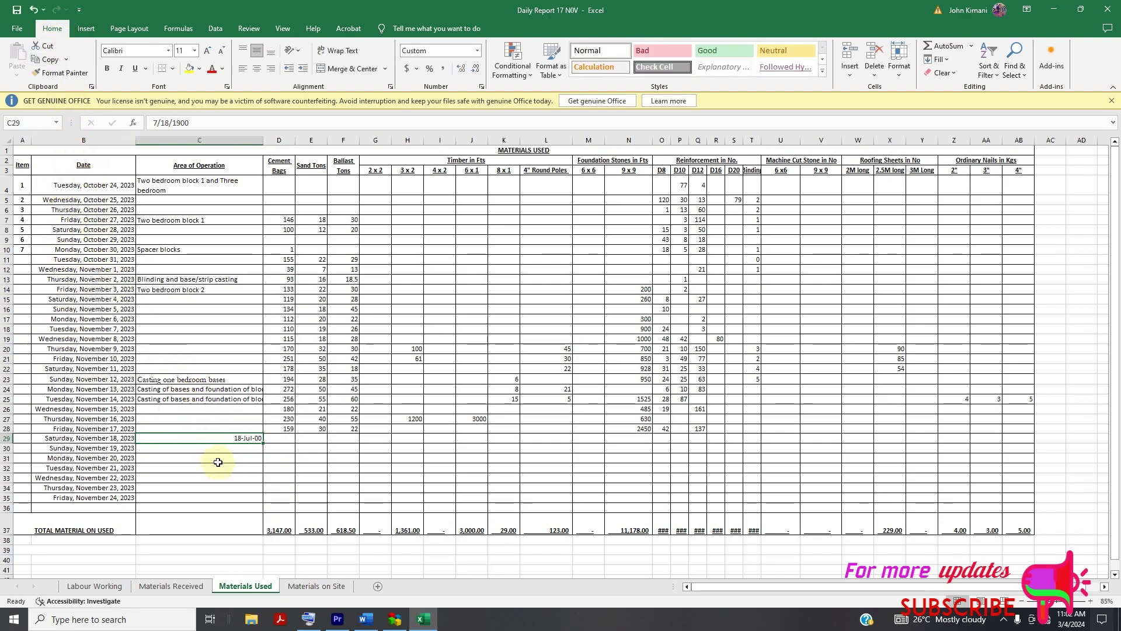
left_click(34, 10)
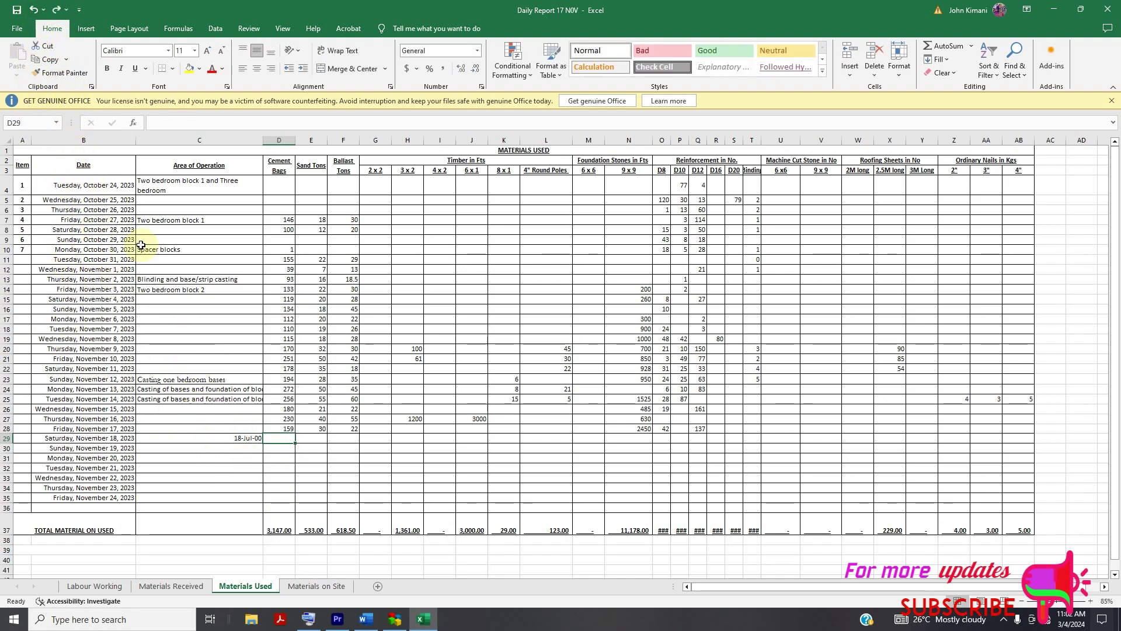
left_click(33, 10)
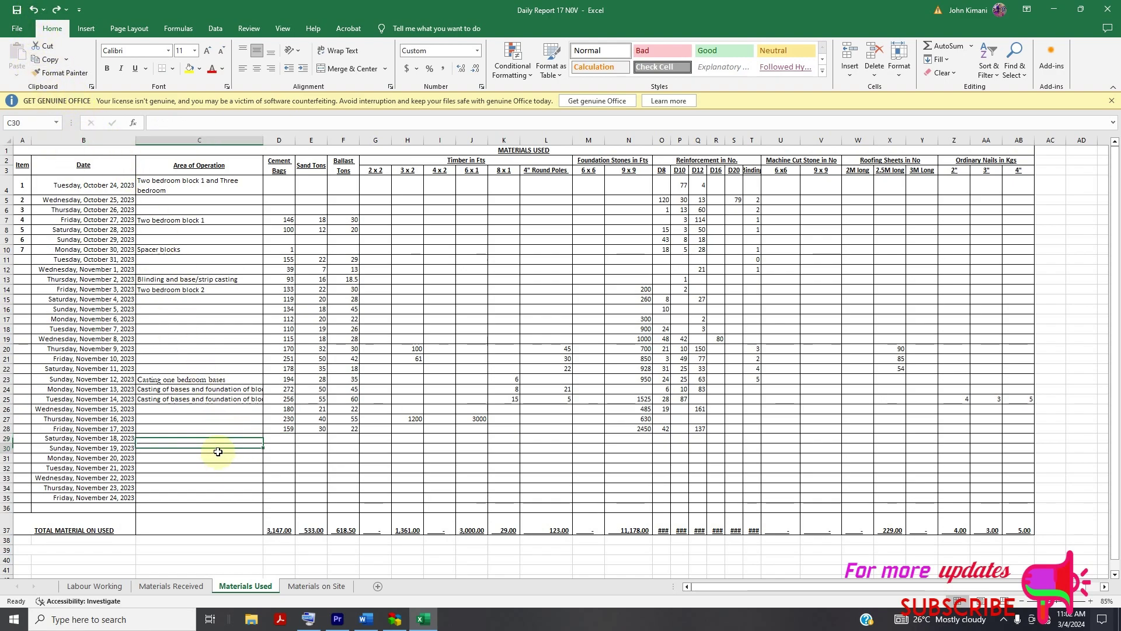
Enter 200 in the Area of Operation cell for Saturday, November 18, 2023, on the Materials Used sheet.
type("200")
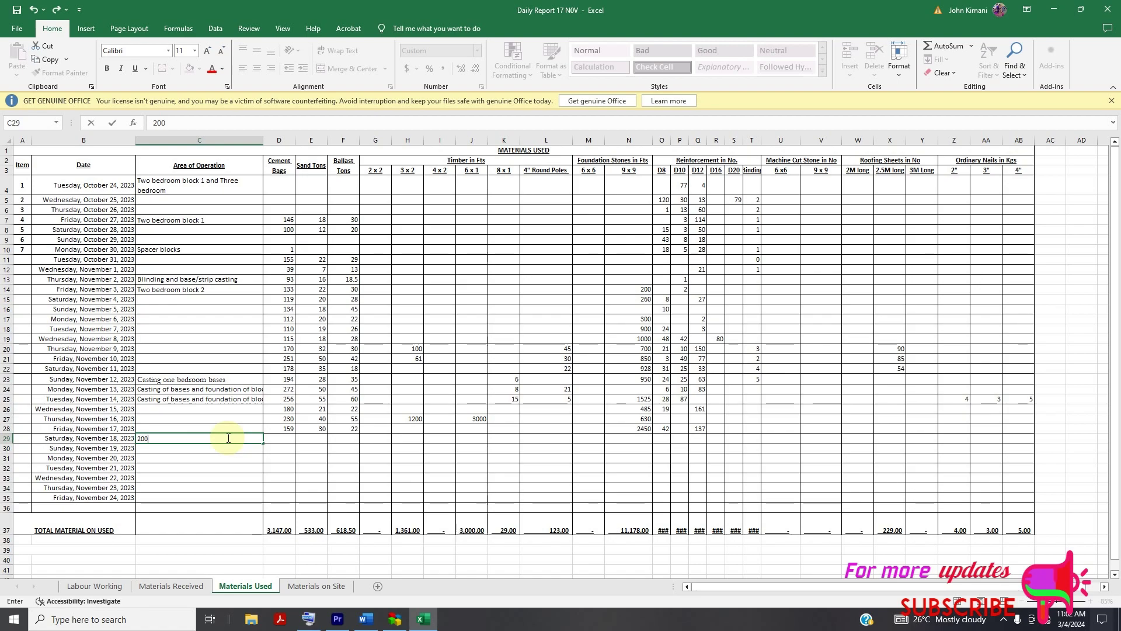
key("Return")
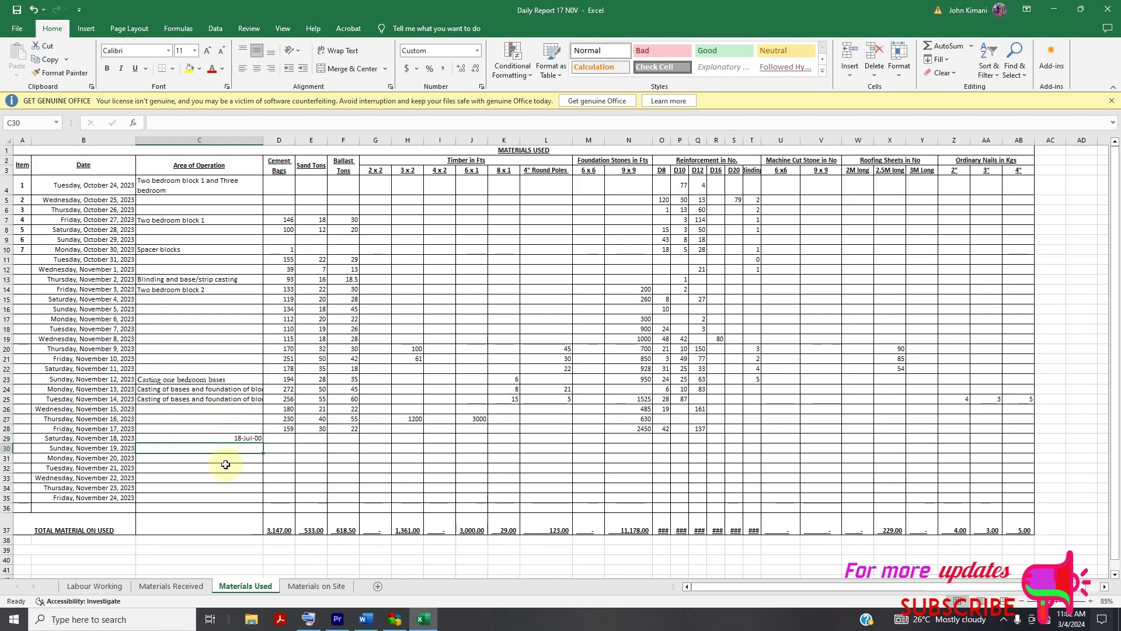
left_click(248, 437)
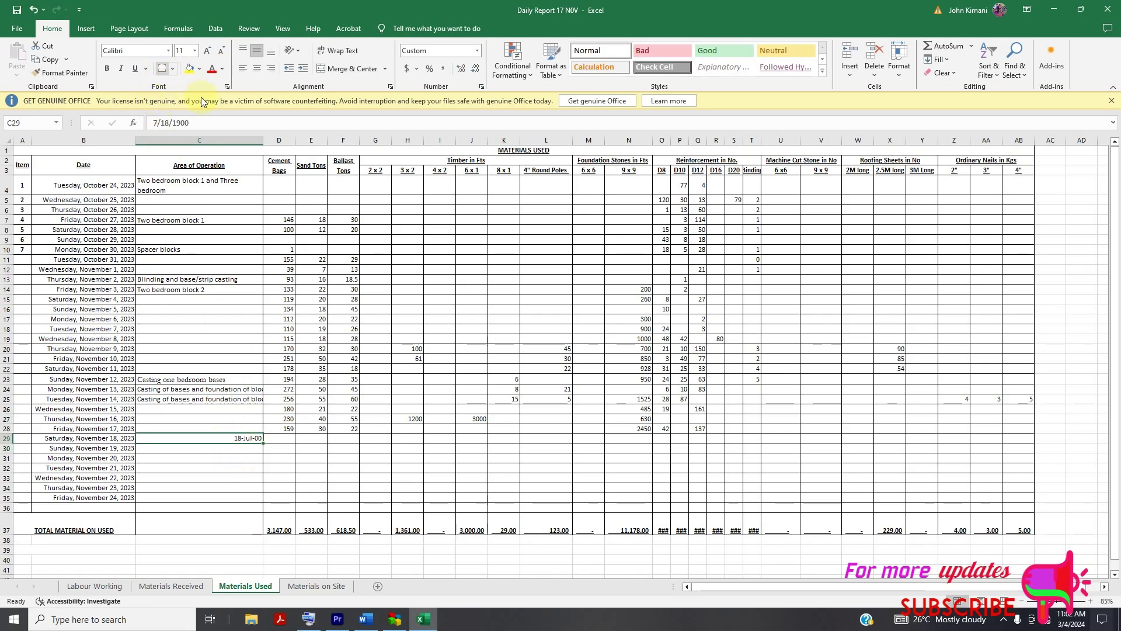
left_click_drag(189, 123, 112, 127)
type("200")
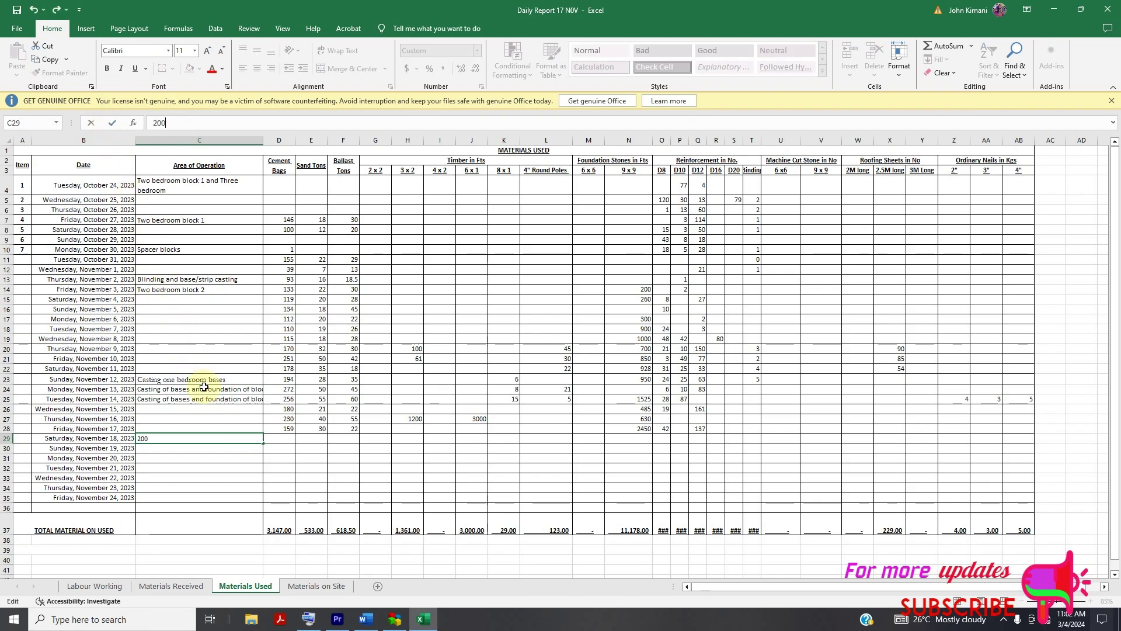
key("Return")
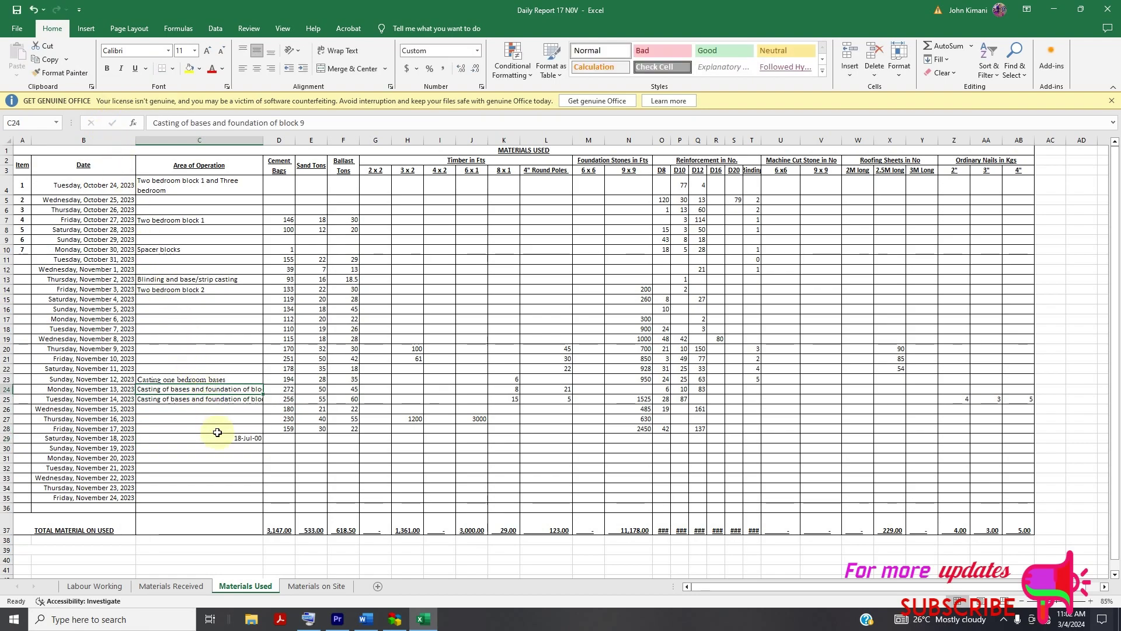
left_click(238, 436)
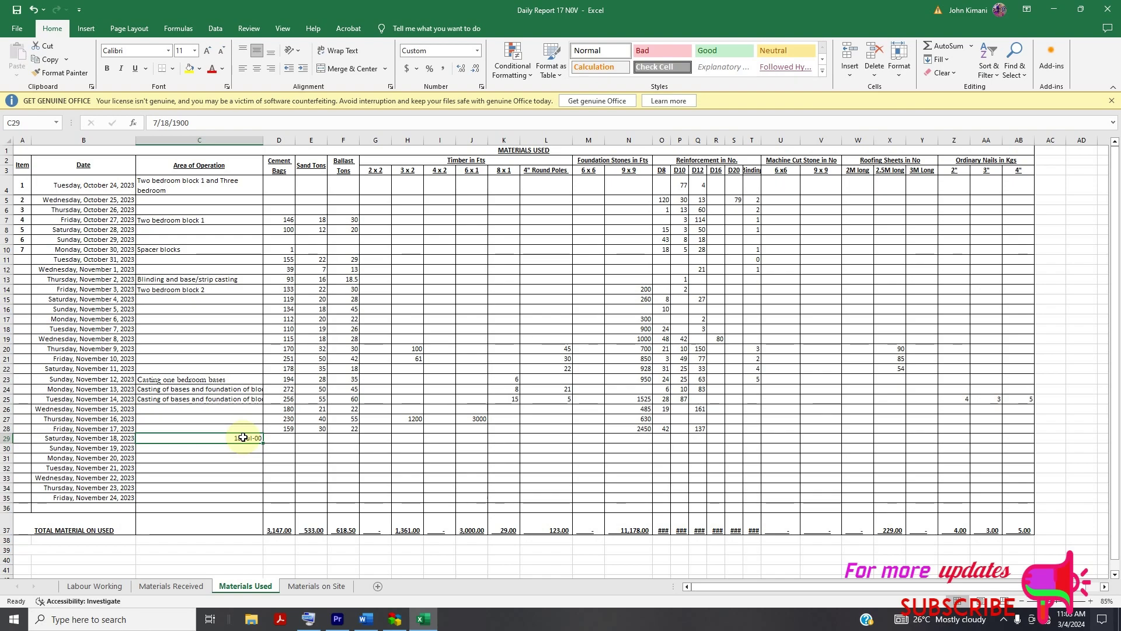
right_click(243, 438)
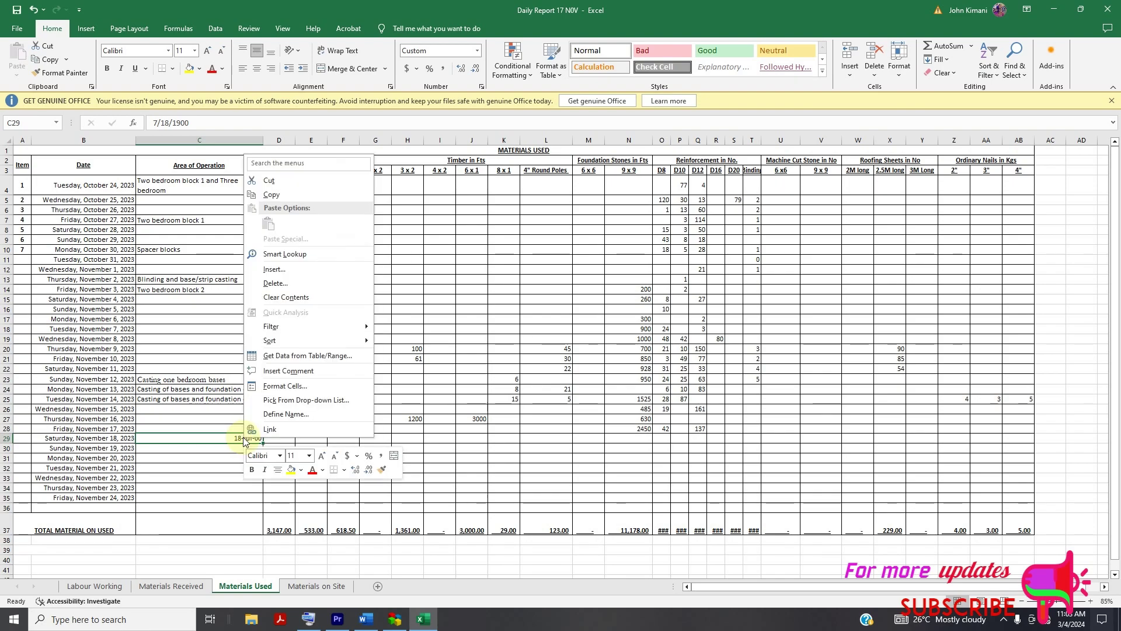
left_click(234, 438)
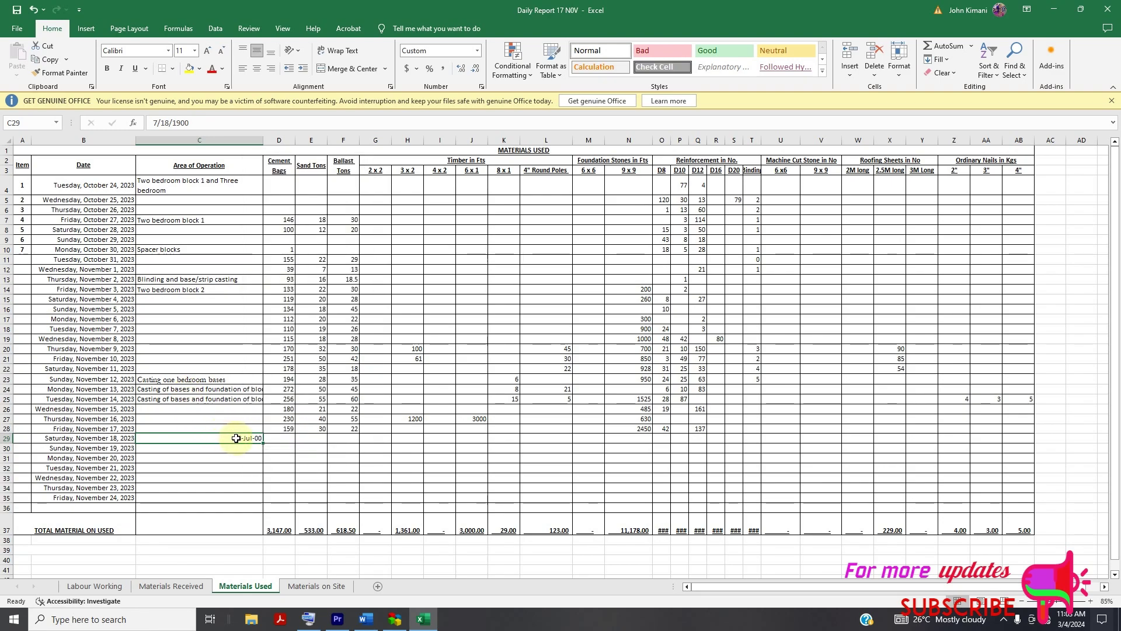
double_click(236, 437)
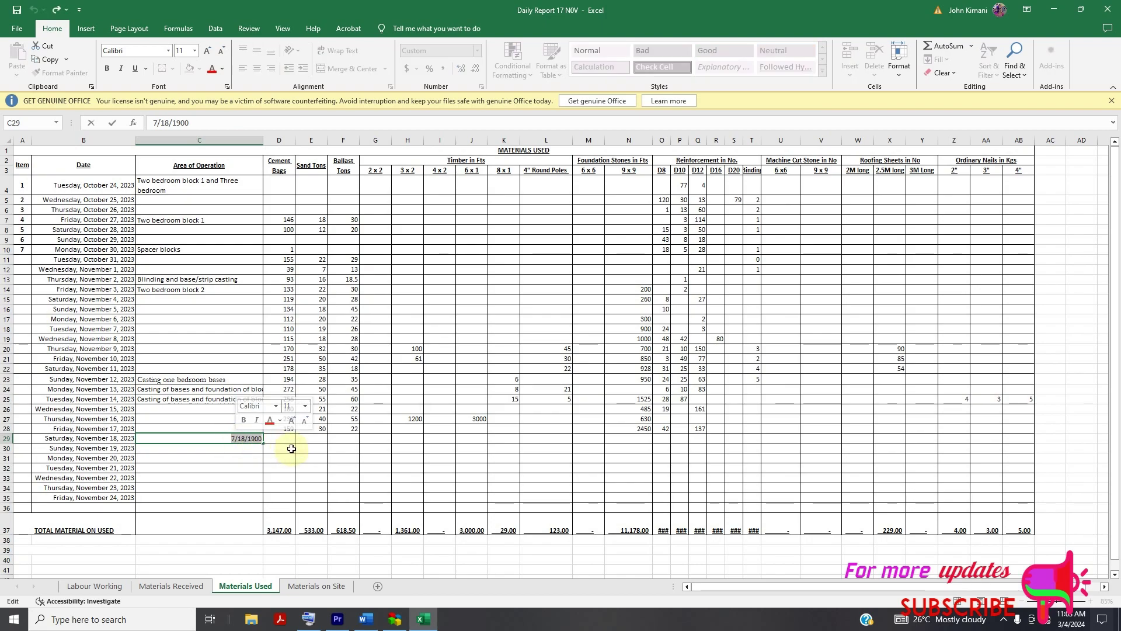
key("Escape")
double_click(241, 438)
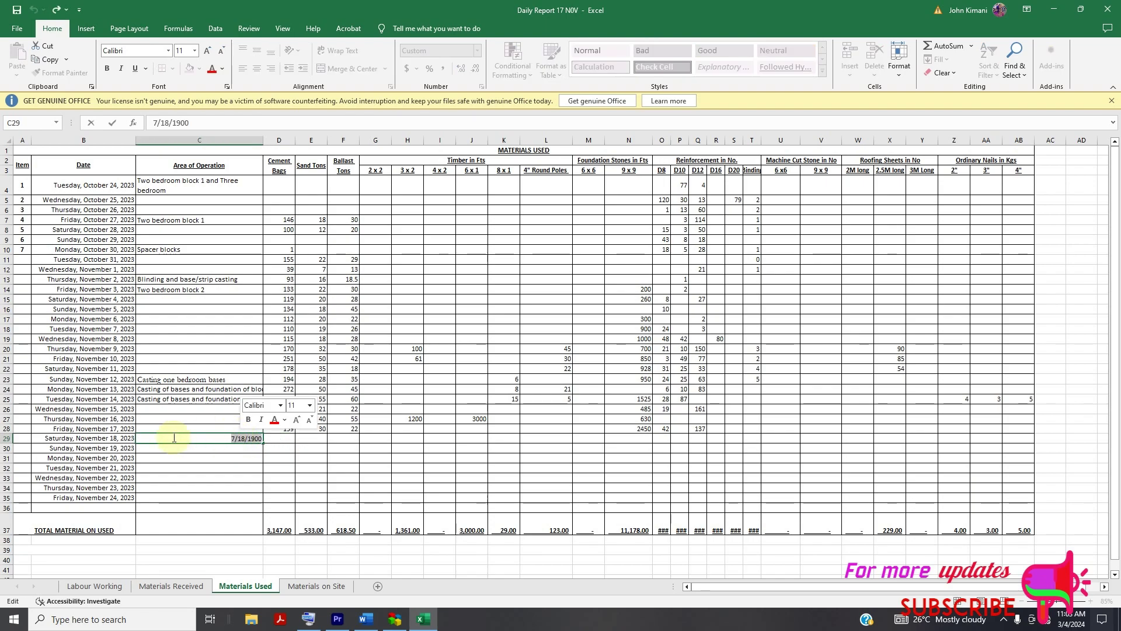
key("Return")
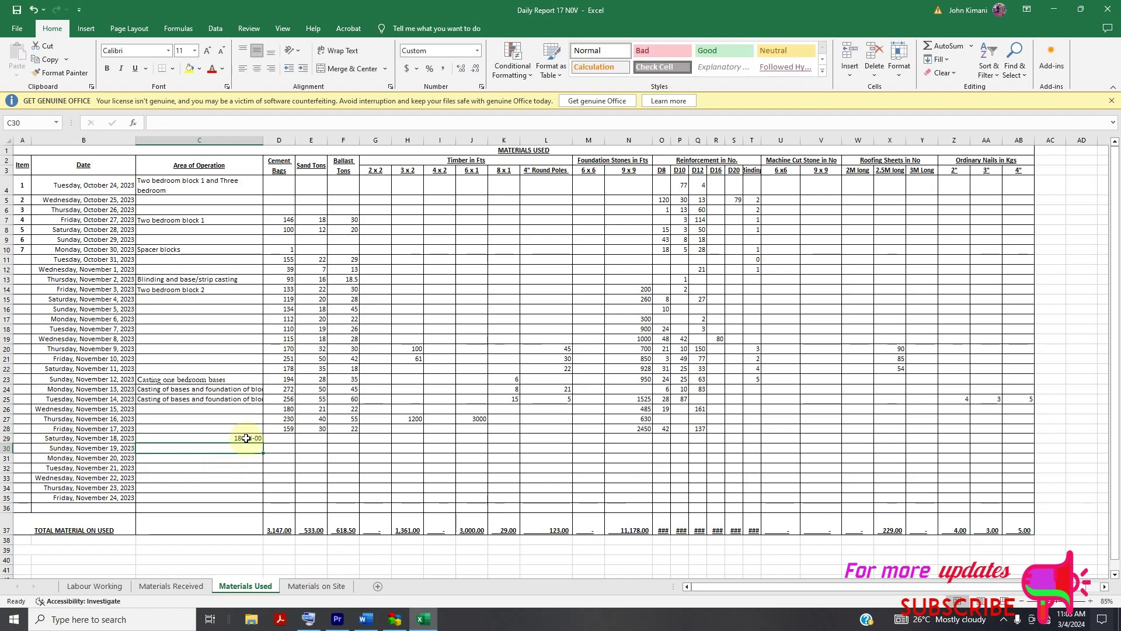
Set the number format of the November 18 Area of Operation cell (C29) to General.
left_click(246, 439)
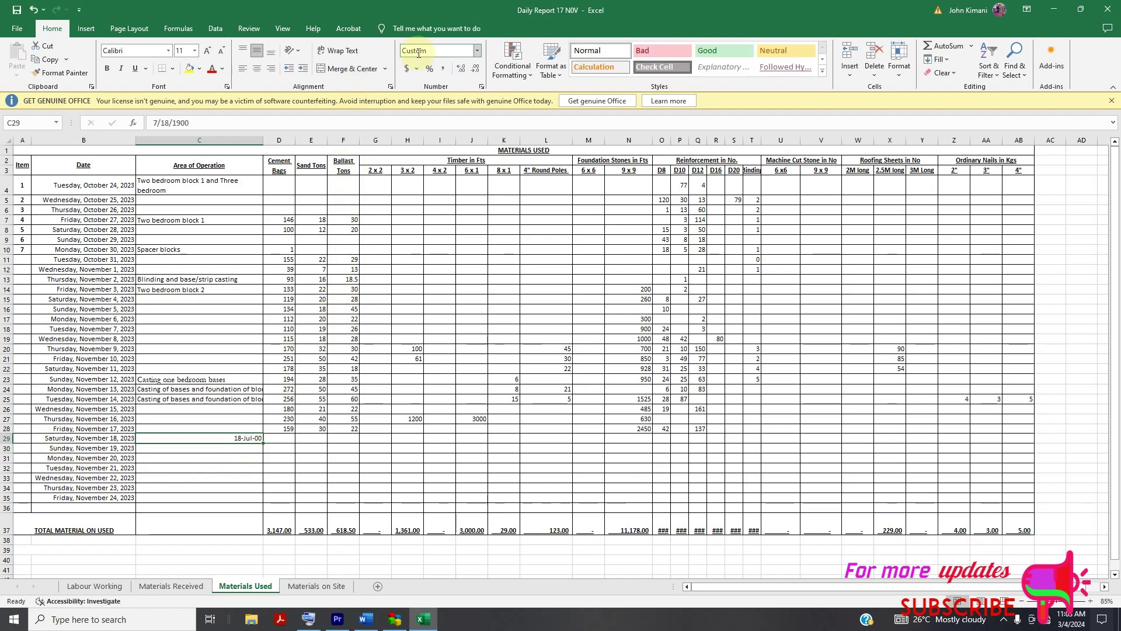
left_click(477, 54)
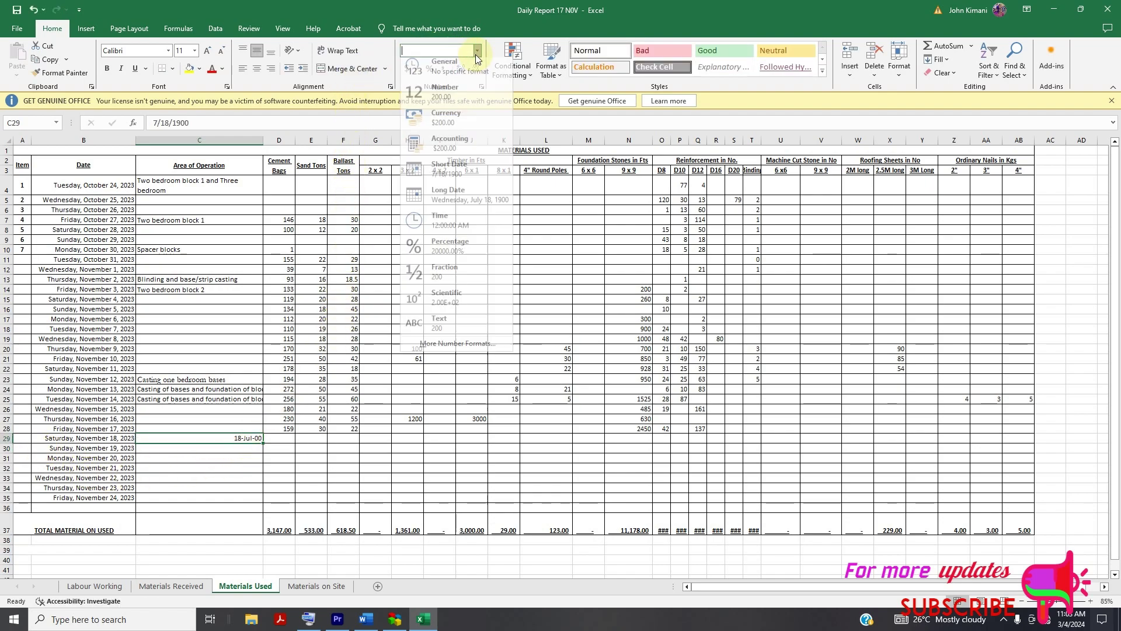
left_click(450, 80)
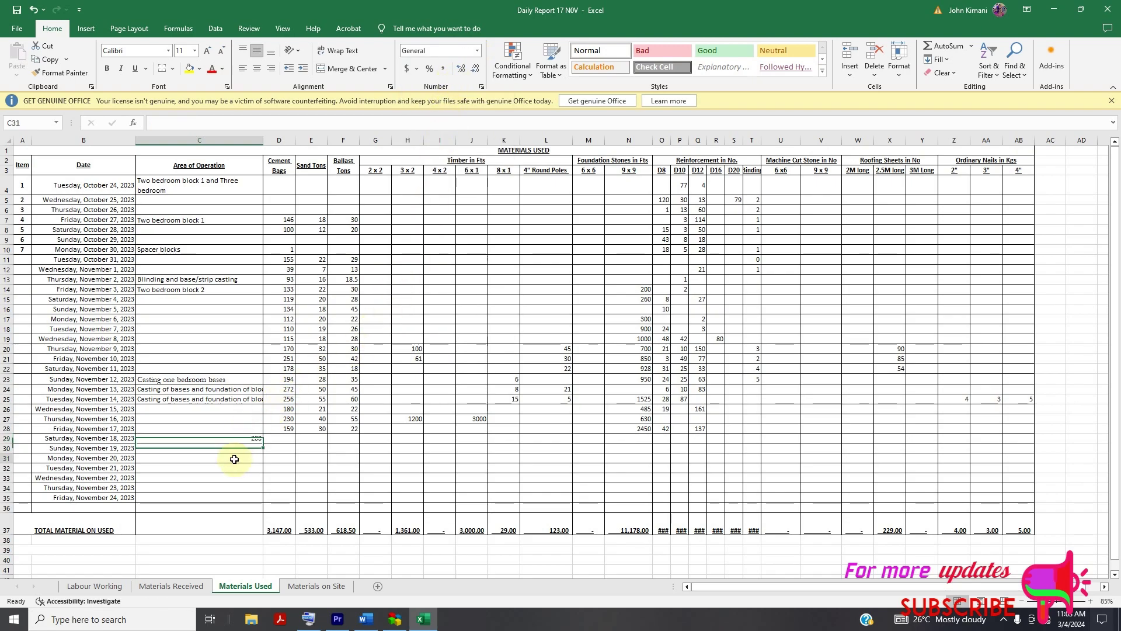
Replace the November 18 Area of Operation entry with CONCRETE TO FOOTINGS BLOCK 1 and enter 200 cement bags used for that date.
double_click(283, 444)
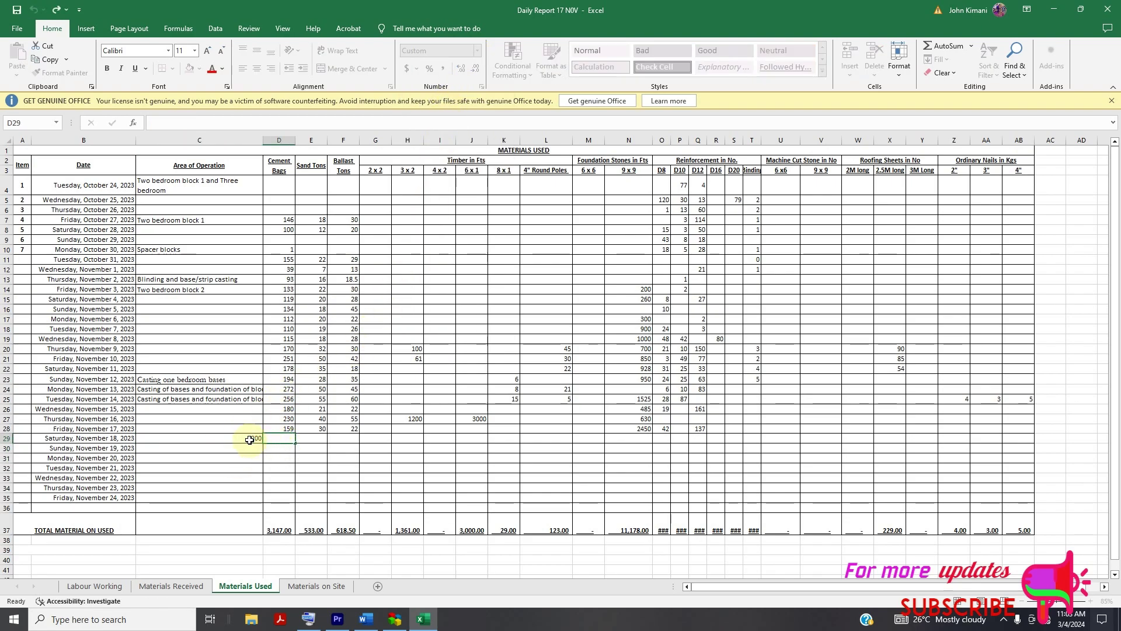
double_click(256, 439)
double_click(256, 438)
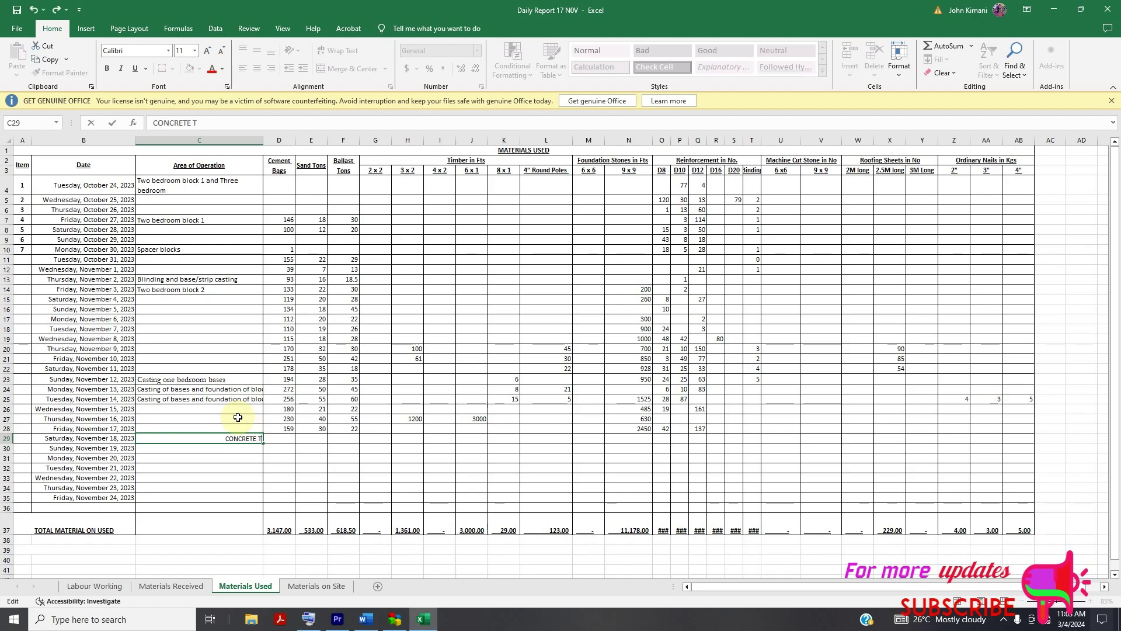
type("O")
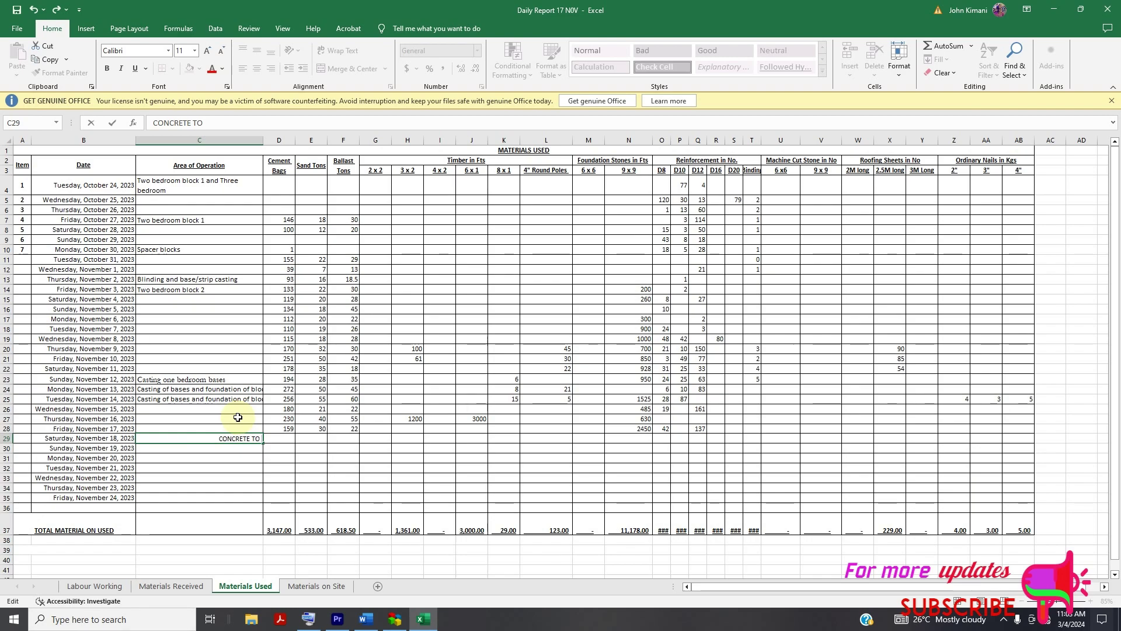
type(" FOOTI")
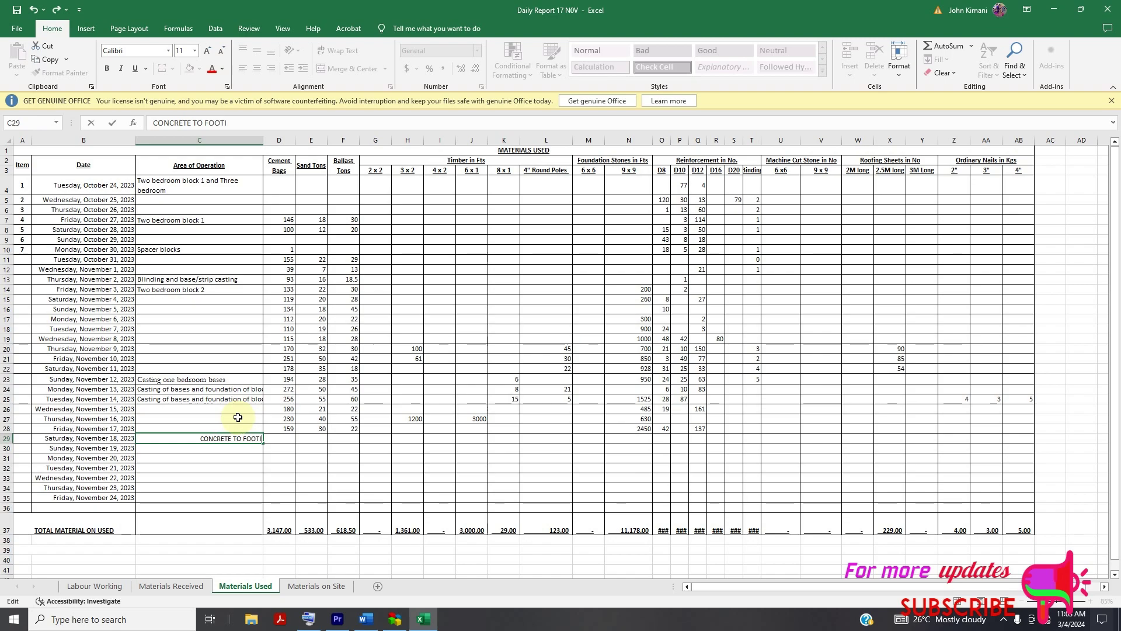
type("NGS BLOCK 1")
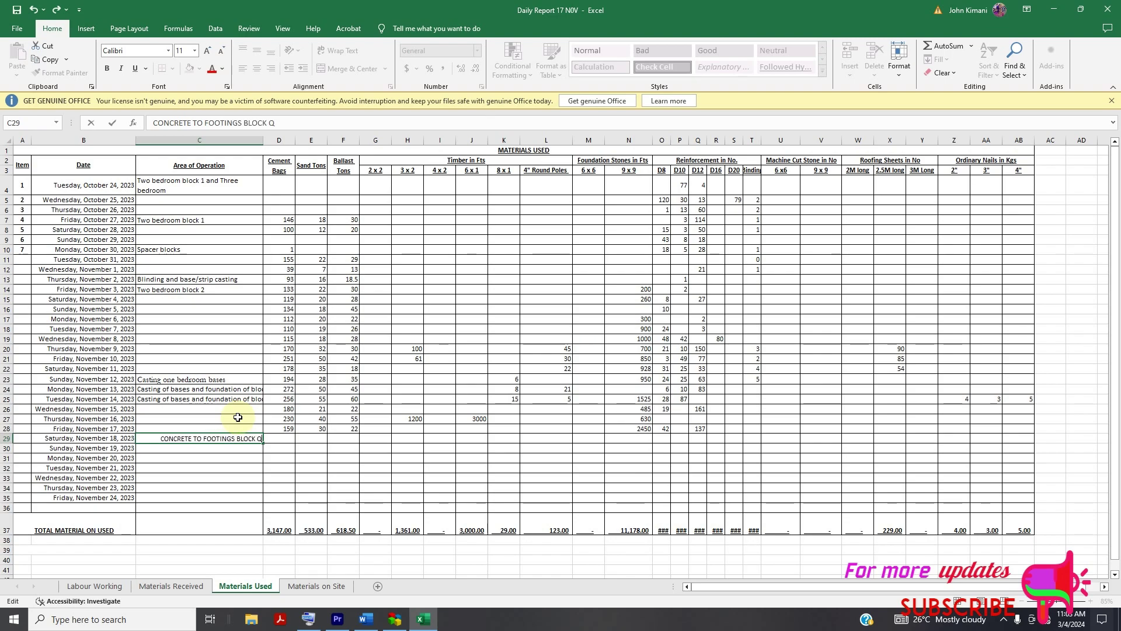
left_click(286, 438)
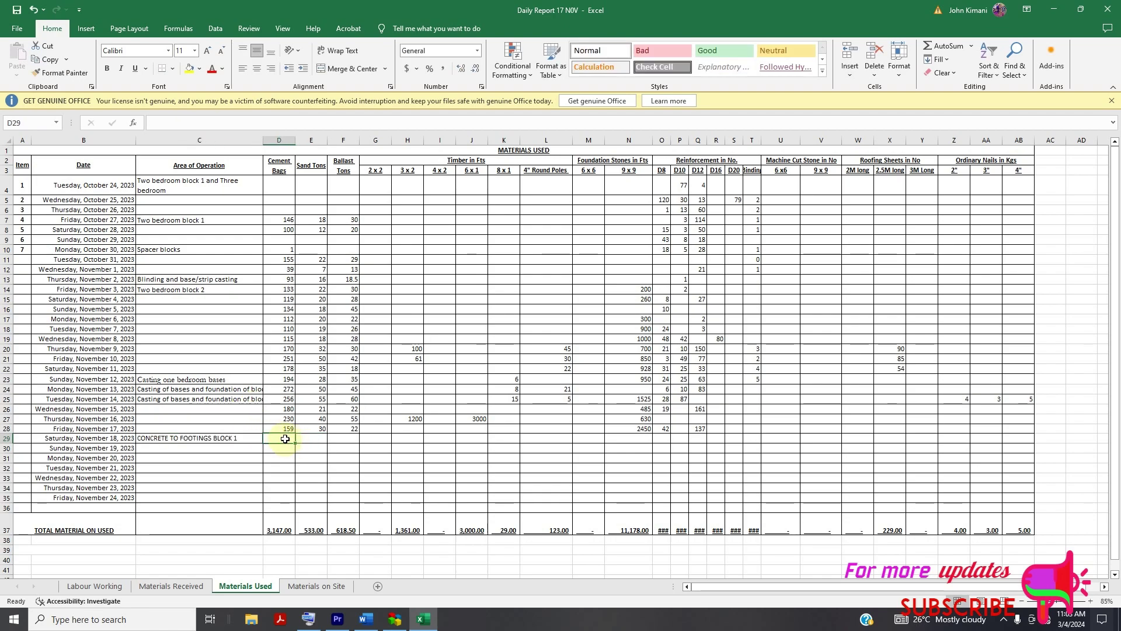
type("200")
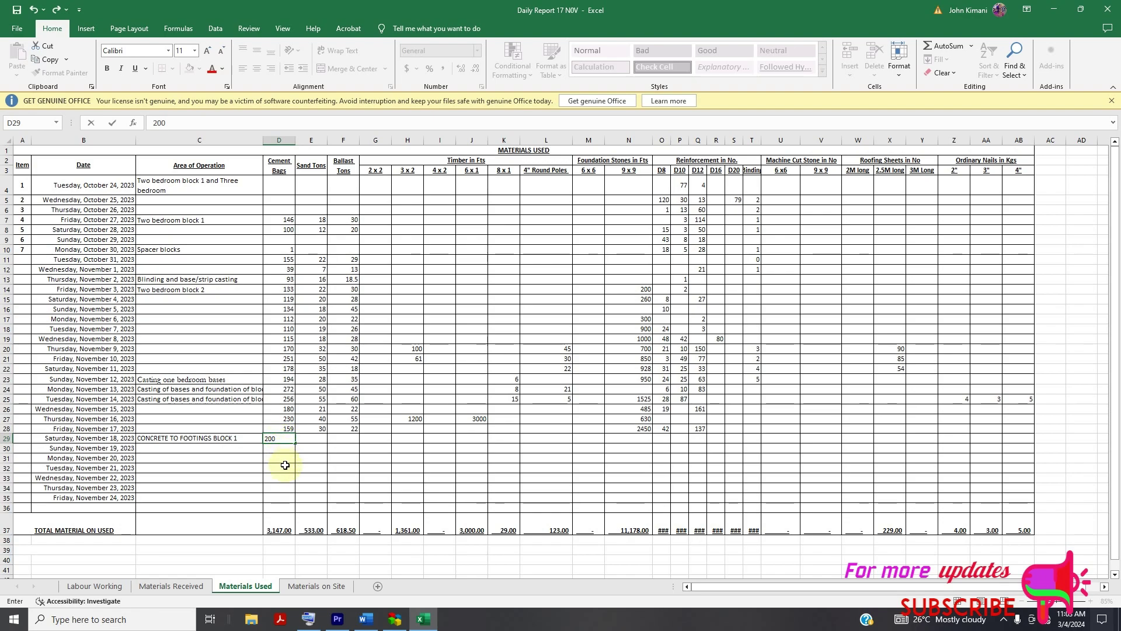
Open the Materials on Site sheet and examine its daily material balances through November 24, 2023.
left_click(306, 585)
scroll(409, 292, "down", 4)
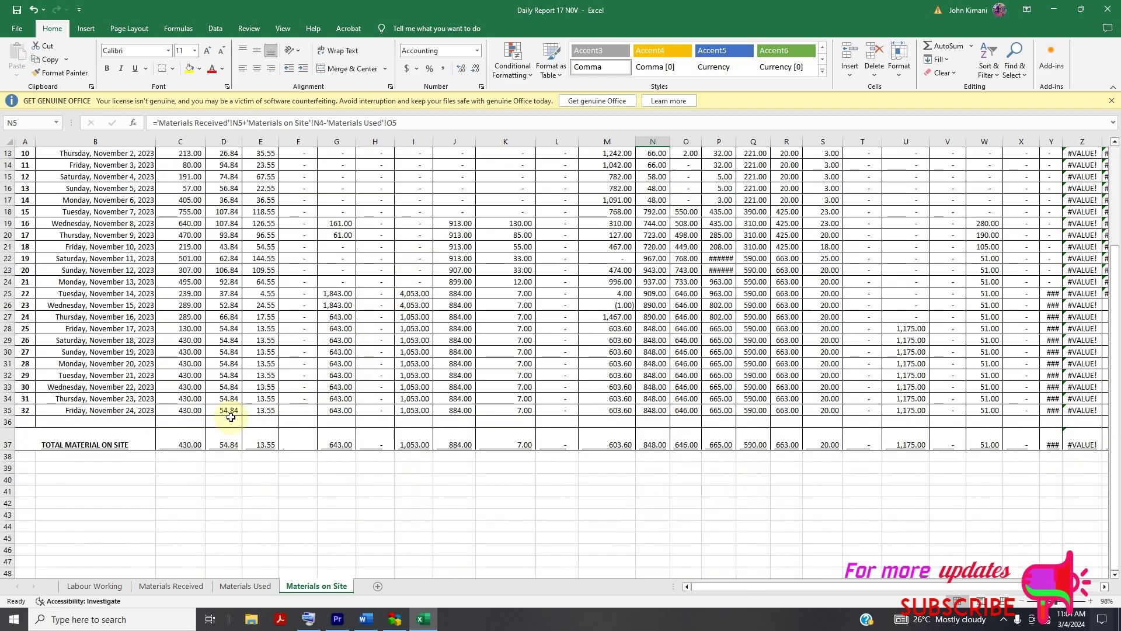
scroll(234, 432, "up", 4)
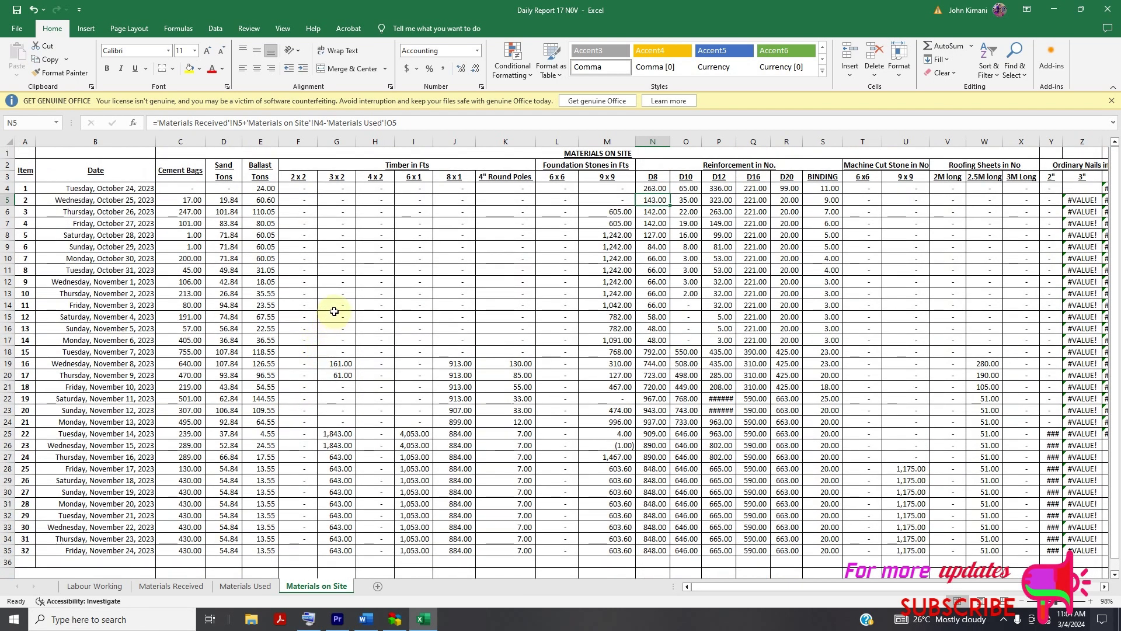
scroll(331, 310, "down", 4)
scroll(206, 363, "up", 4)
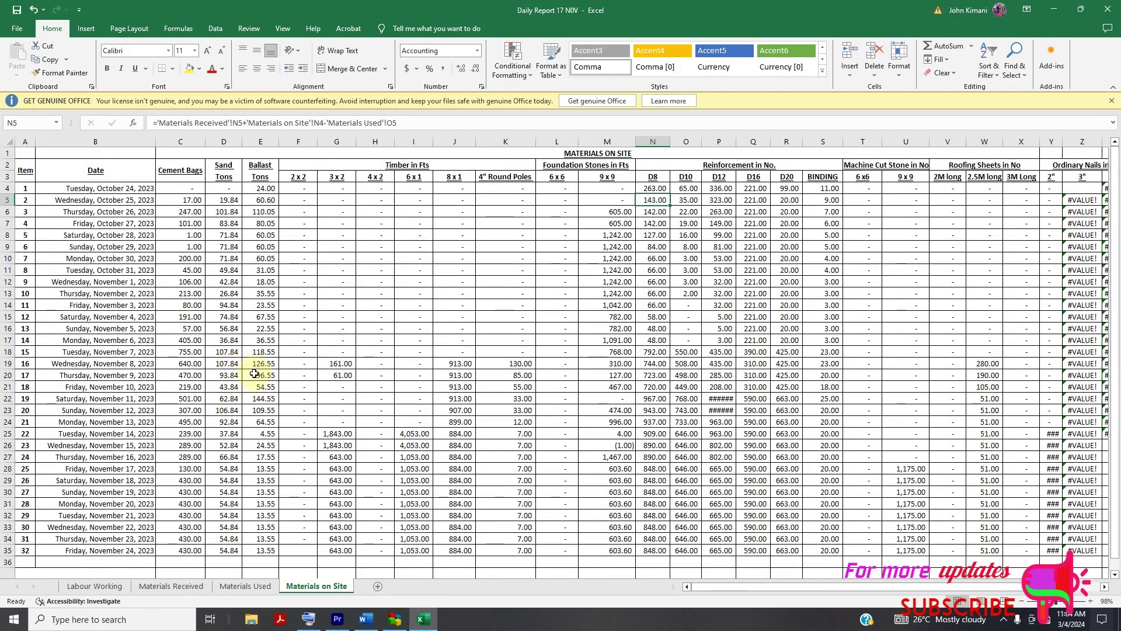
left_click(188, 434)
Compare the dated rows of the Materials Received, Materials Used and Materials on Site sheets, especially the November 18 entries.
left_click(169, 585)
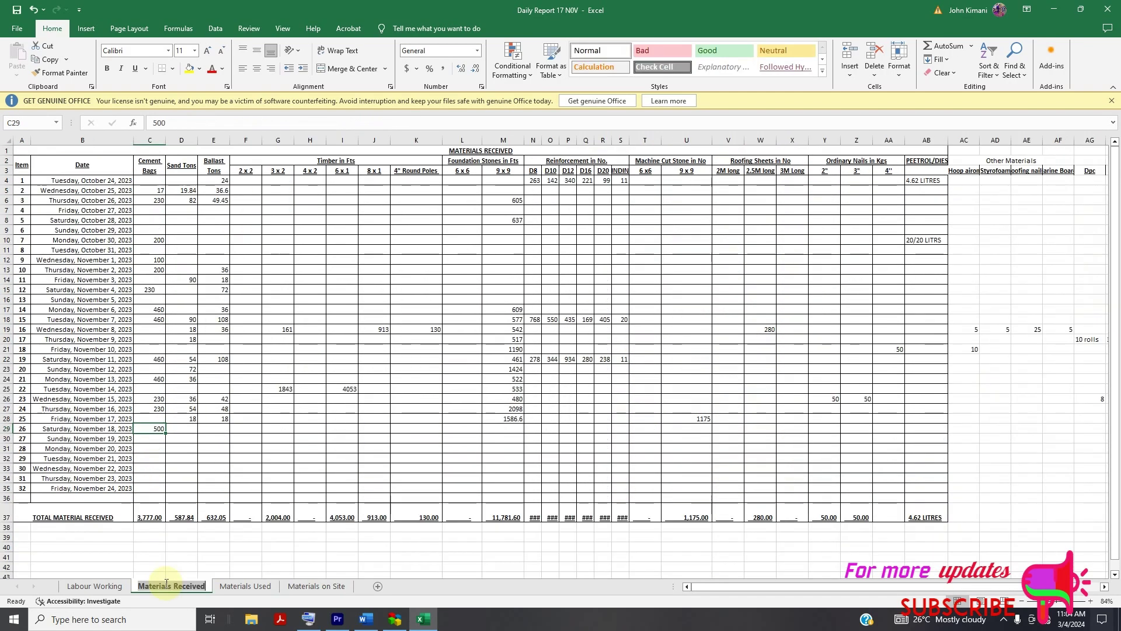
left_click(225, 586)
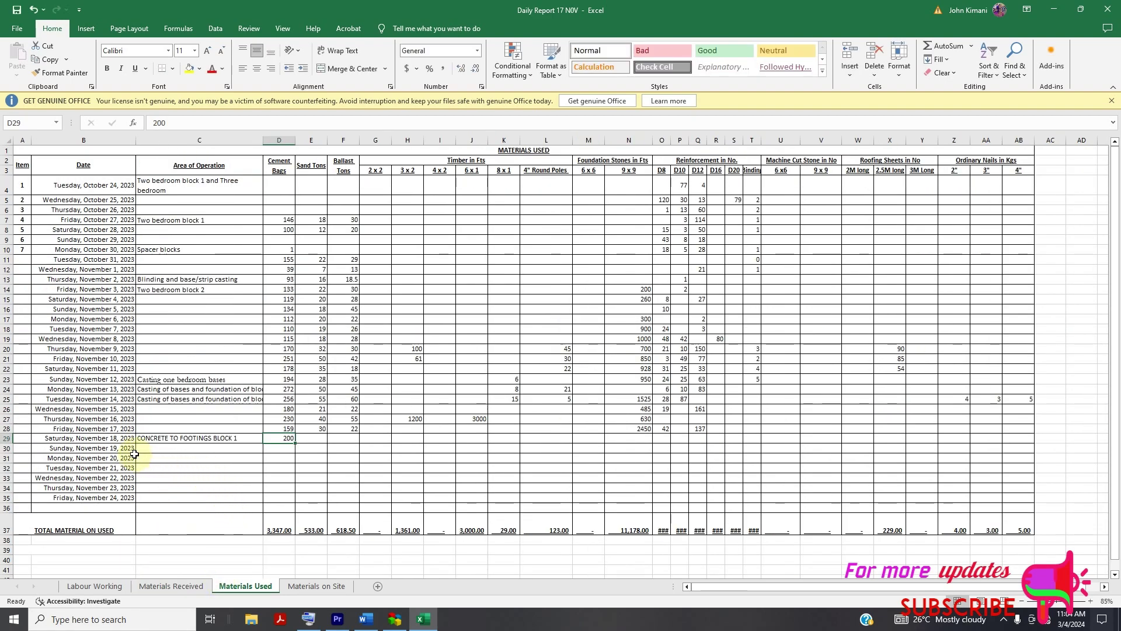
double_click(114, 441)
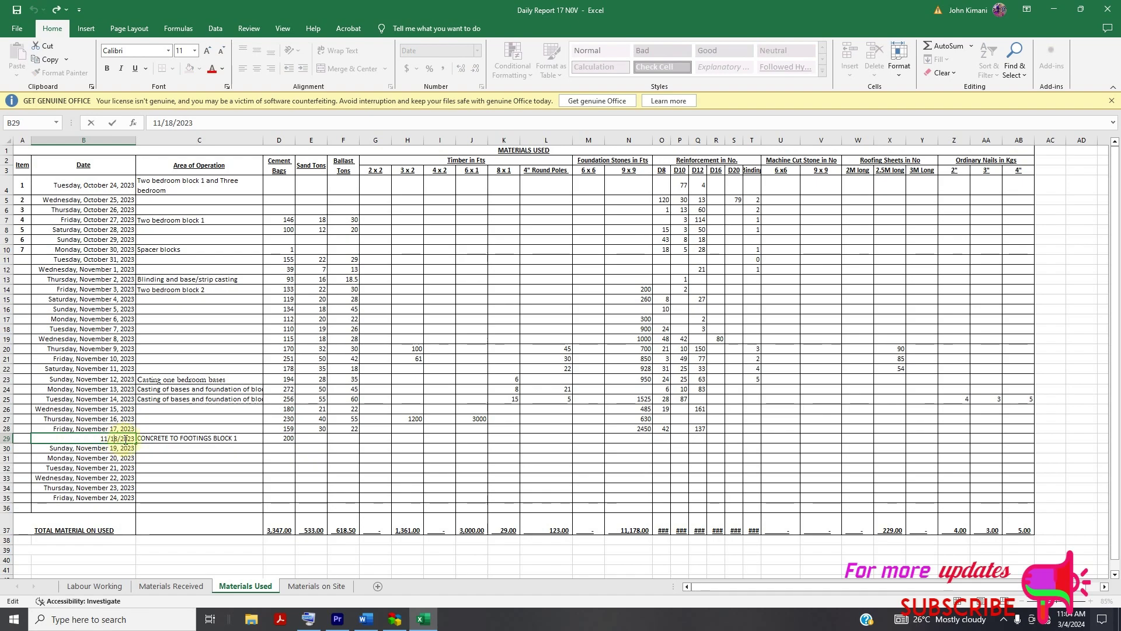
left_click(171, 586)
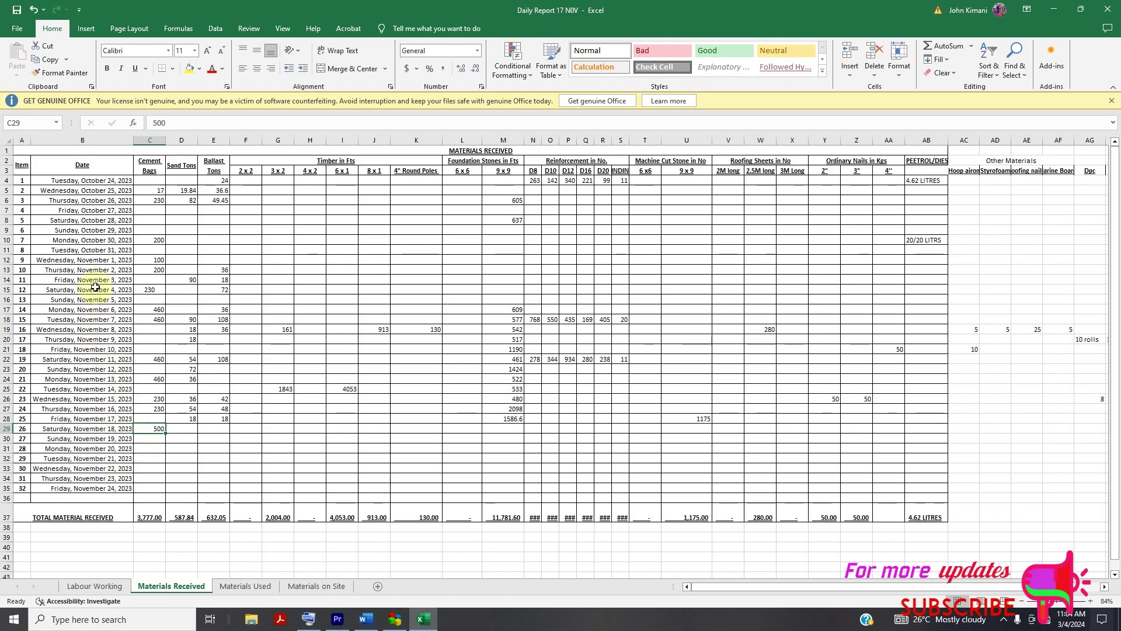
left_click(244, 586)
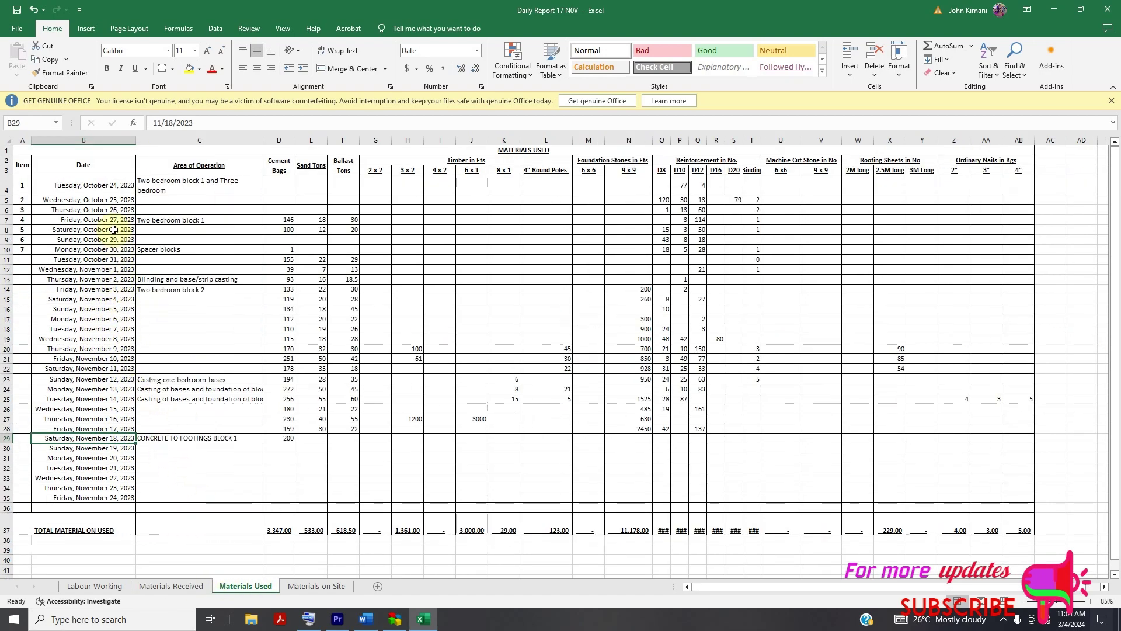
left_click(166, 585)
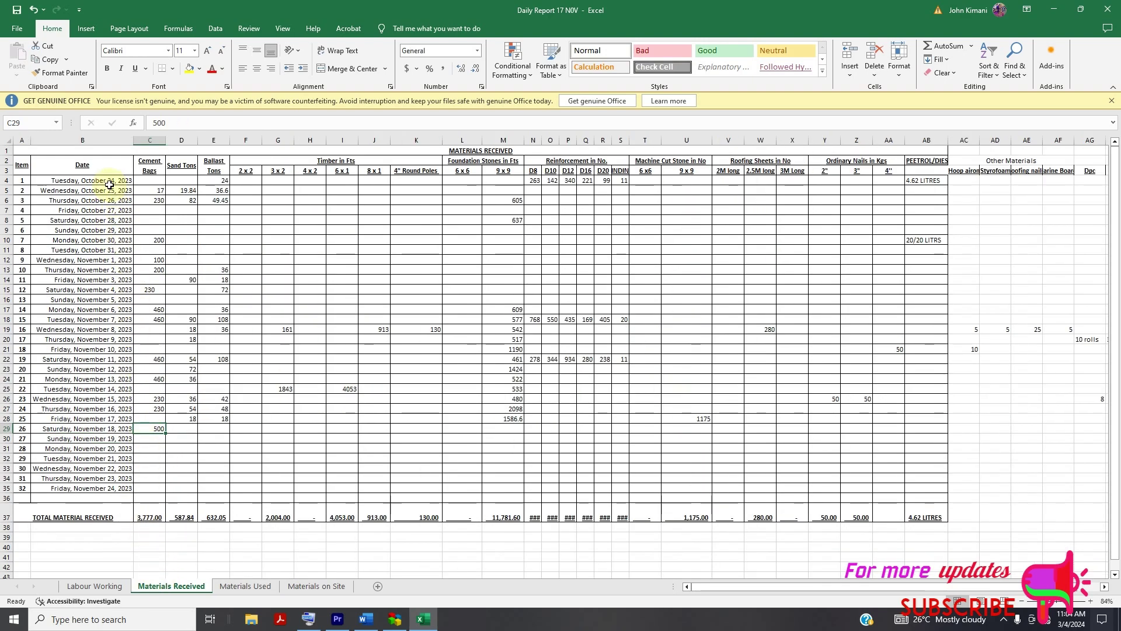
left_click(236, 585)
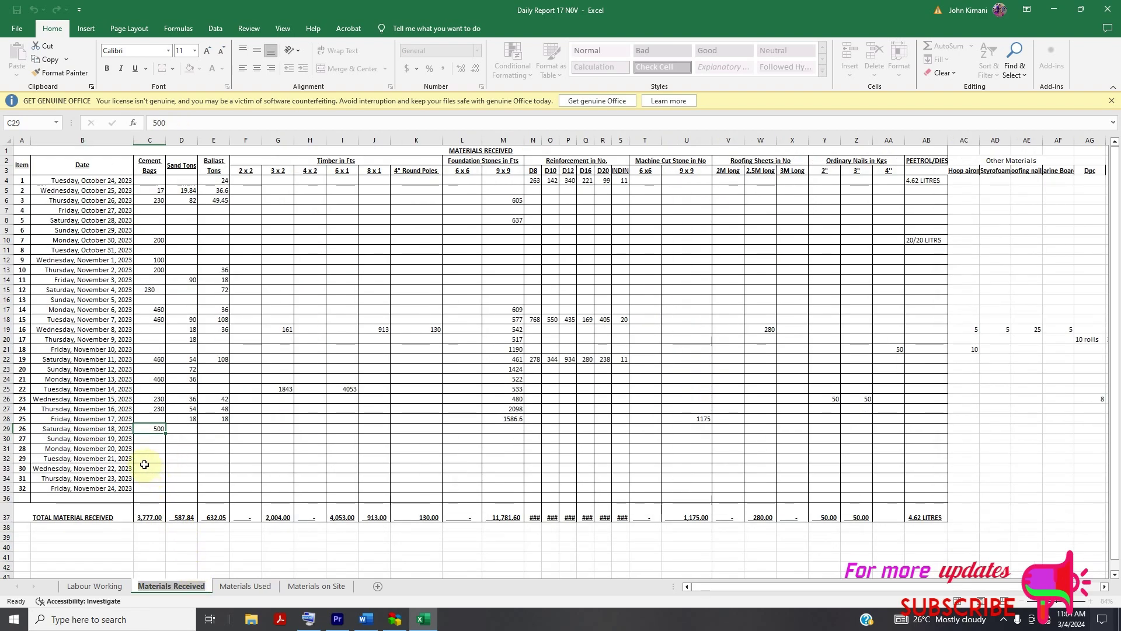
left_click(242, 585)
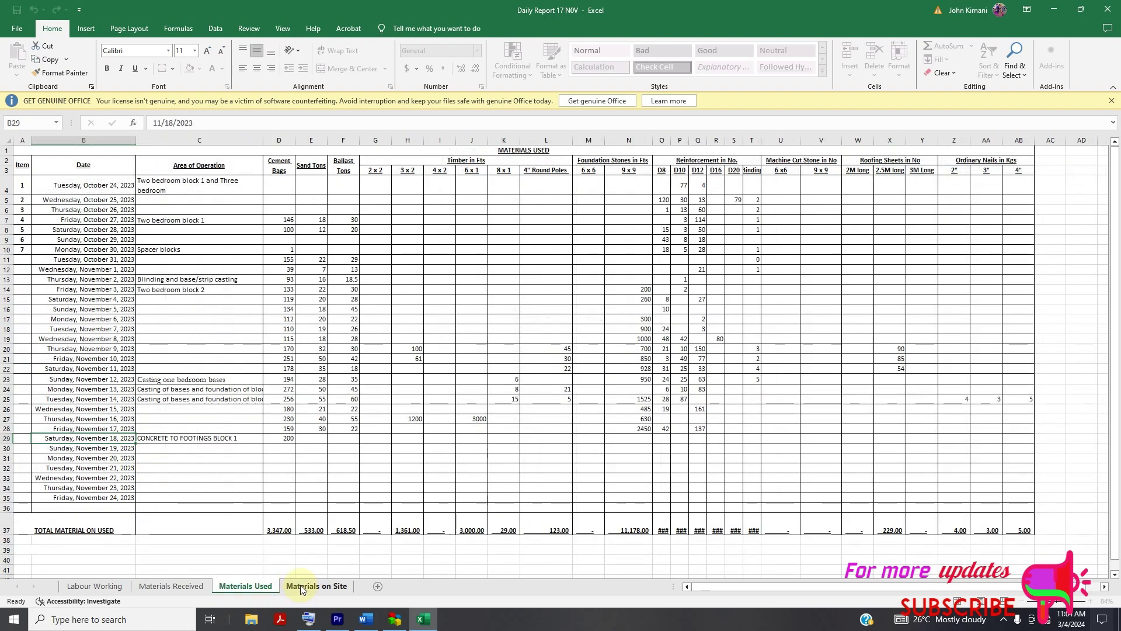
left_click(302, 585)
scroll(252, 416, "down", 3)
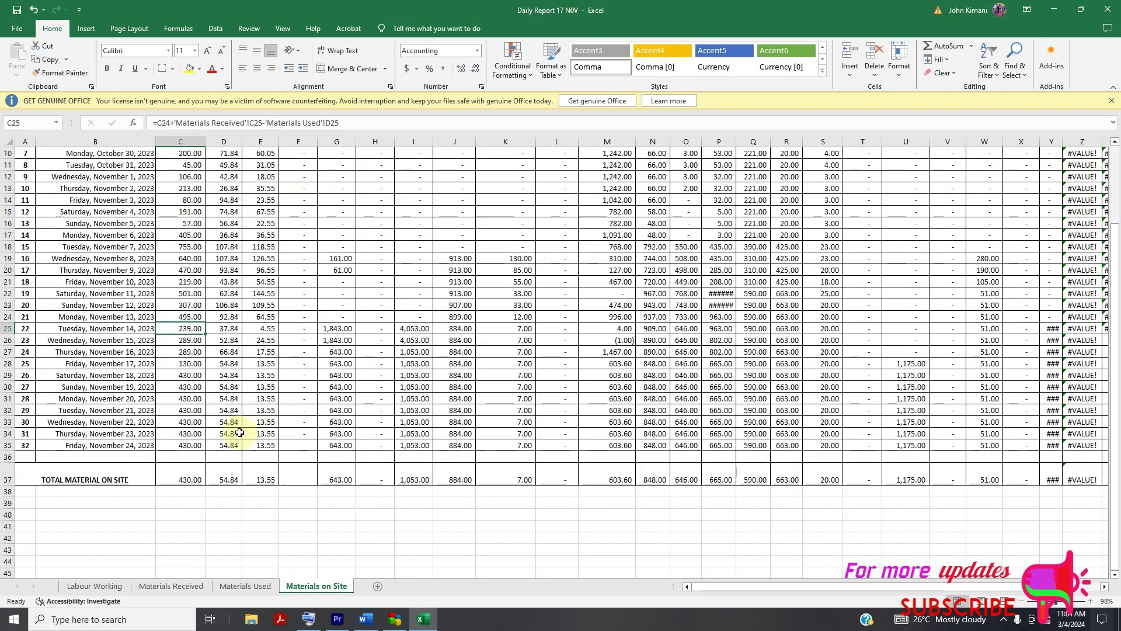
left_click(240, 586)
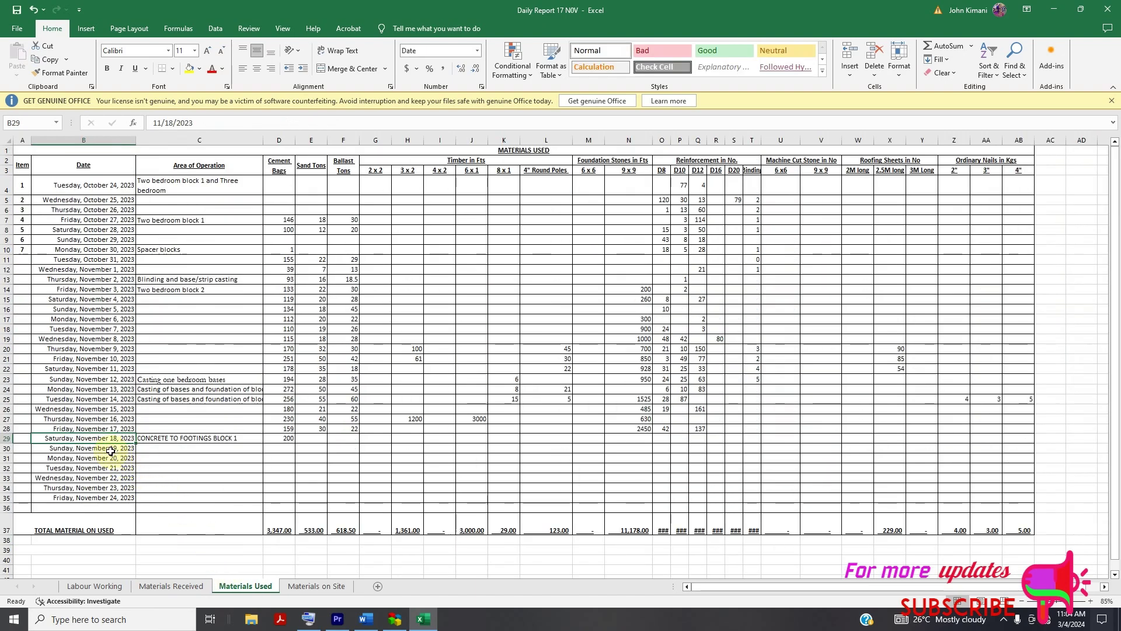
left_click(310, 586)
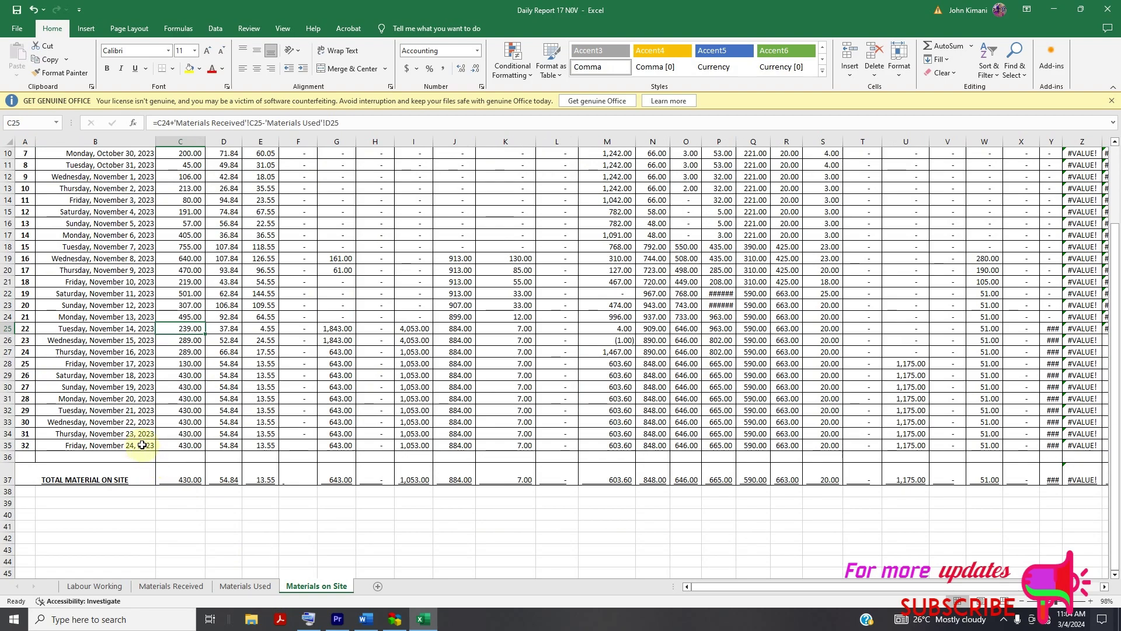
Examine the cement bags formula for November 18 on the Materials on Site sheet and the balances of the days below it.
double_click(191, 376)
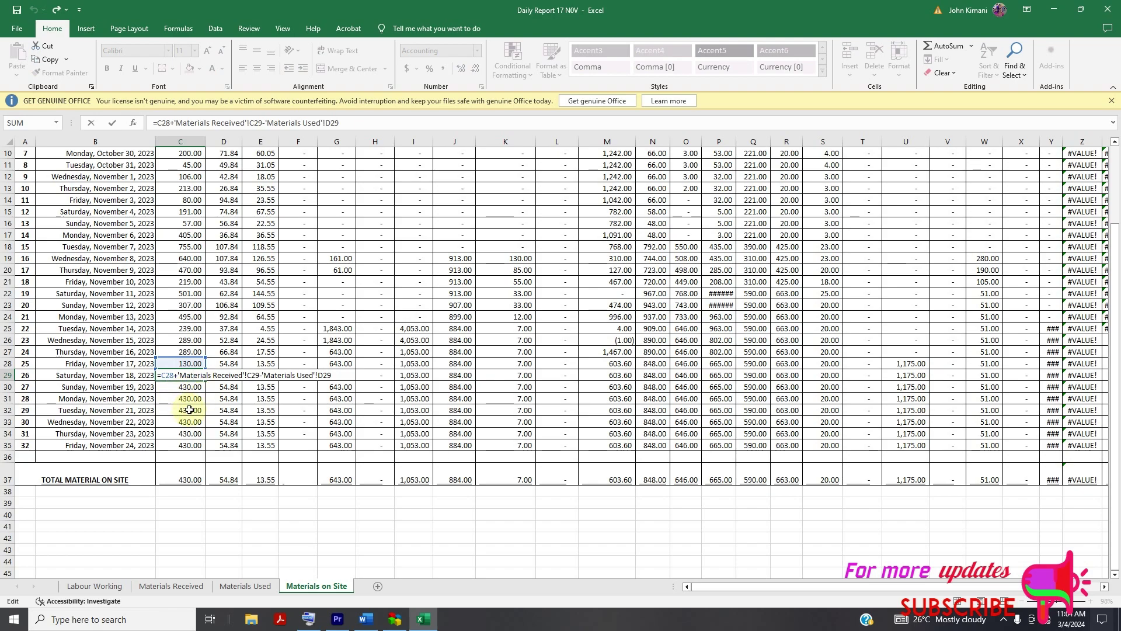
scroll(108, 358, "up", 3)
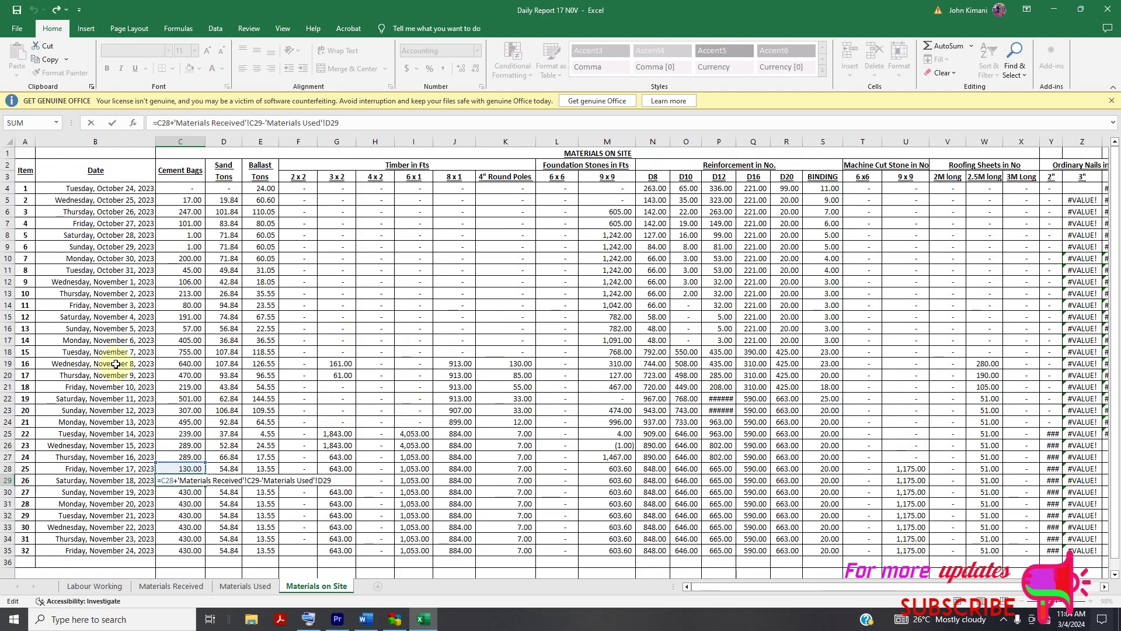
key("Return")
left_click(176, 500)
left_click_drag(176, 490, 231, 536)
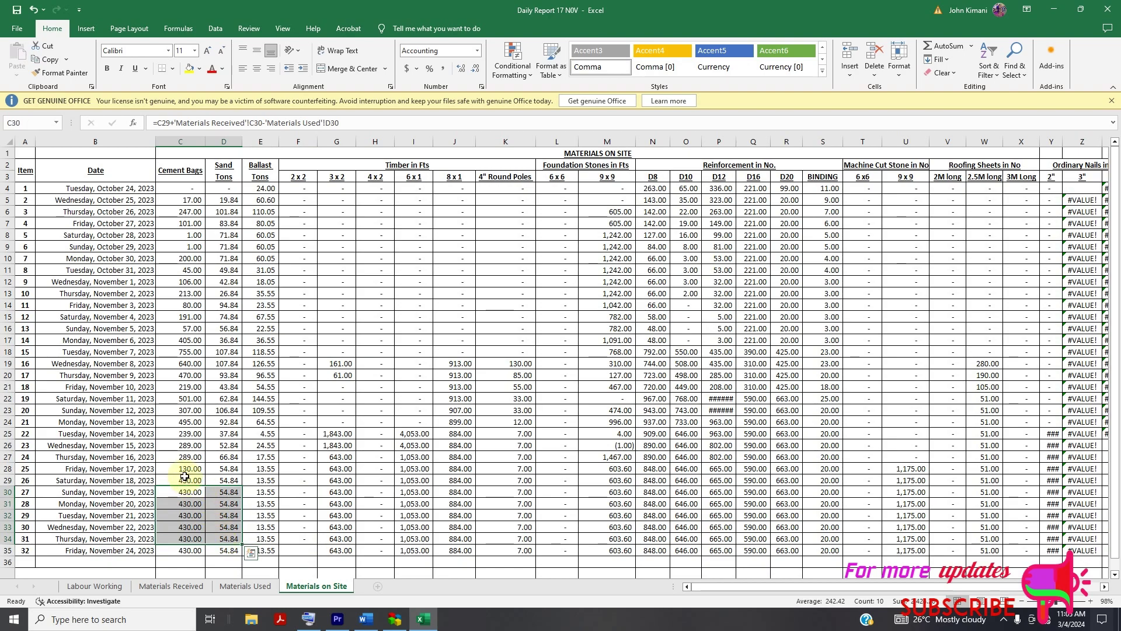
double_click(195, 479)
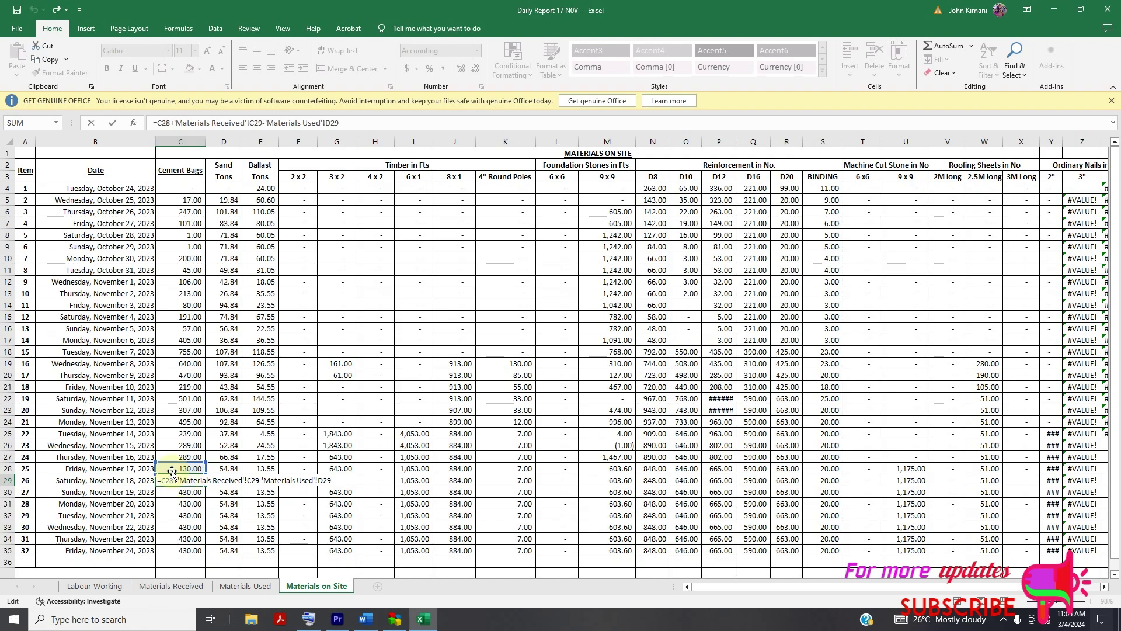
key("Escape")
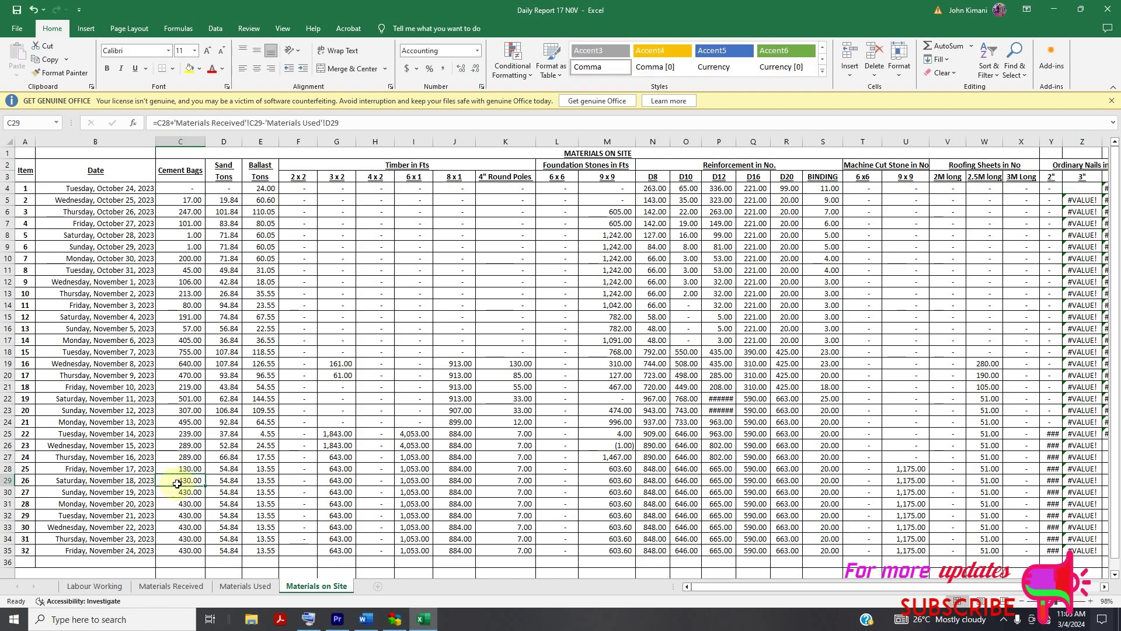
Clear the November 18 cement bags cell on Materials on Site and enter the formula =C28+'Materials Received'!C29.
key("Delete")
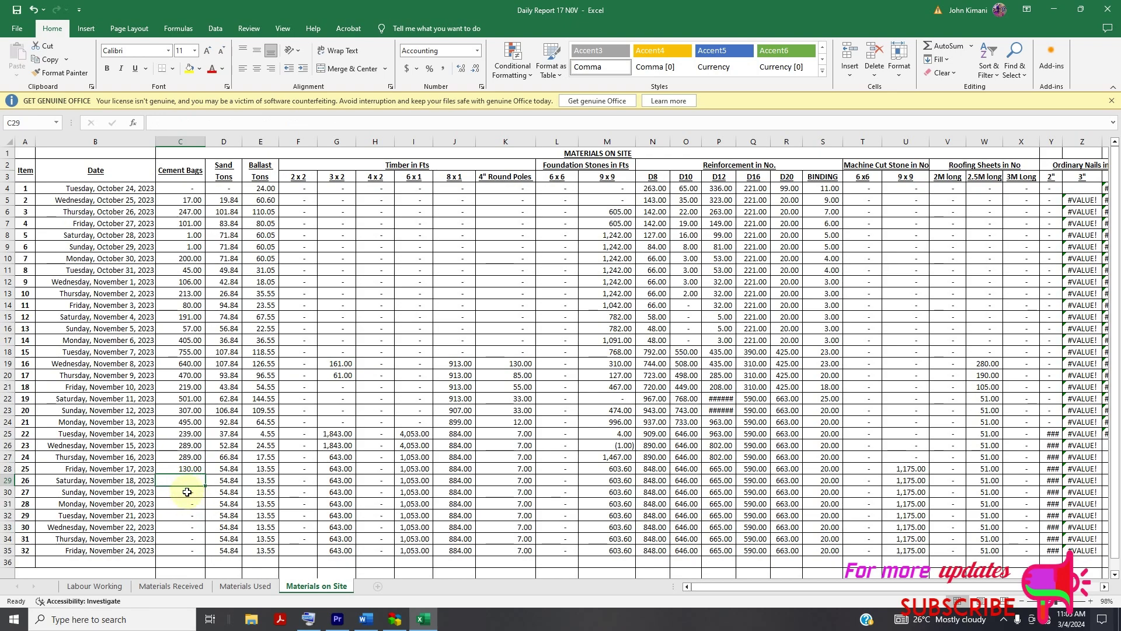
type("=")
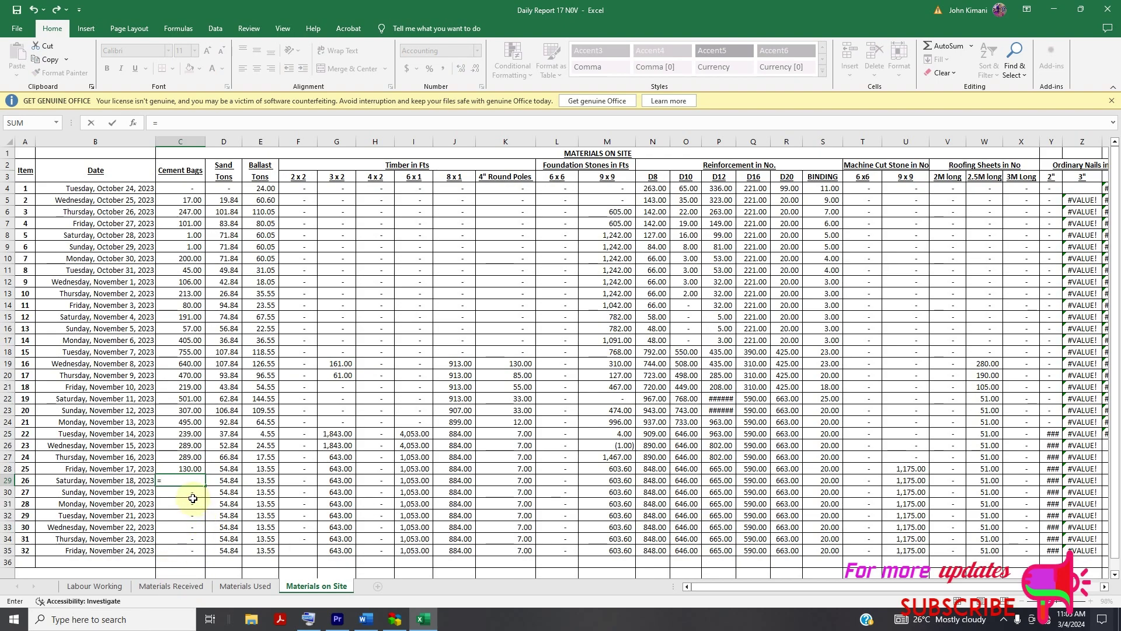
left_click(187, 472)
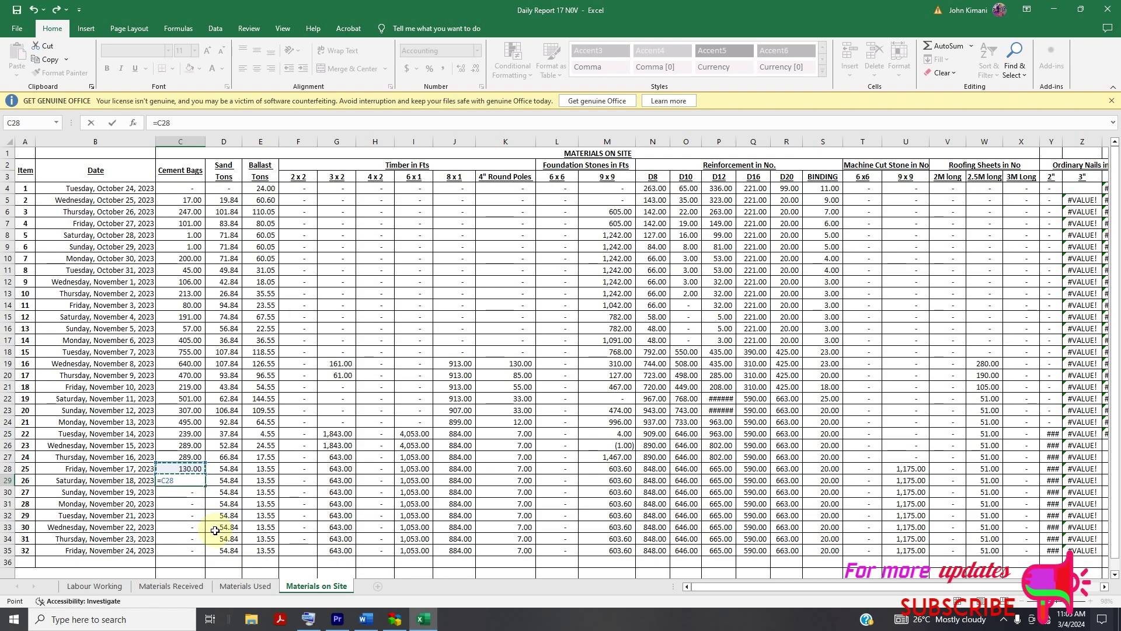
type("+")
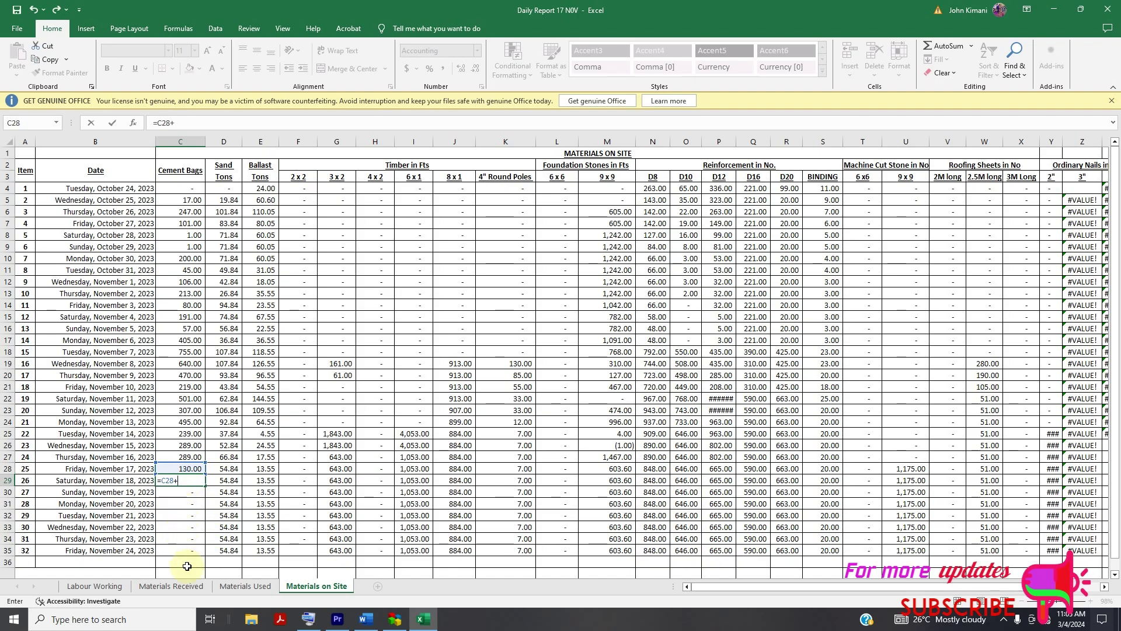
left_click(193, 587)
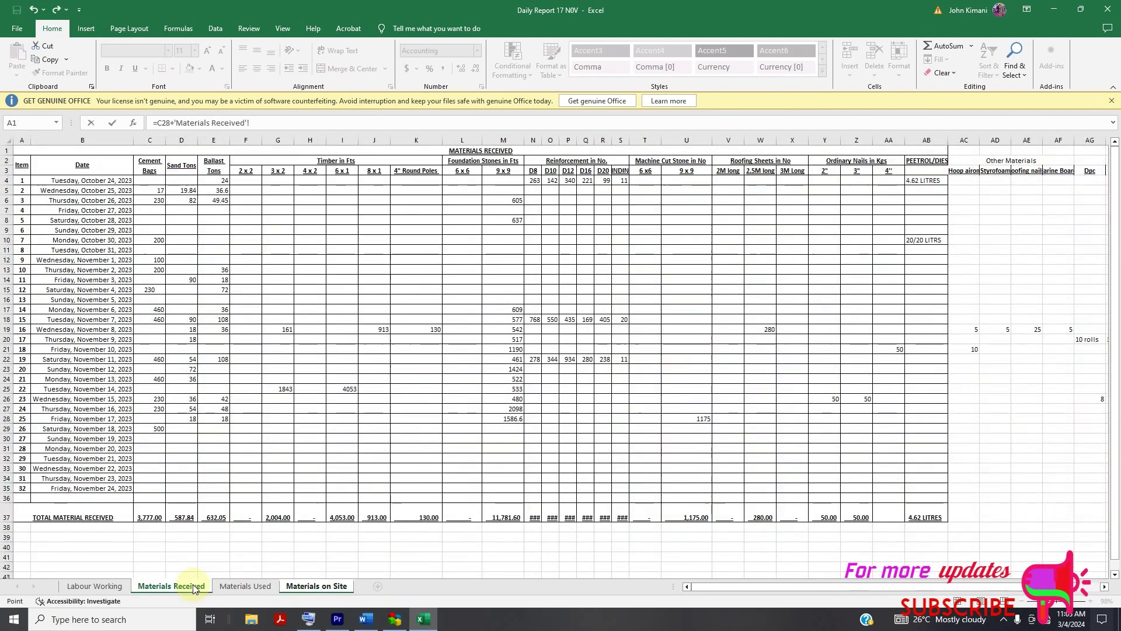
left_click(156, 428)
key("Return")
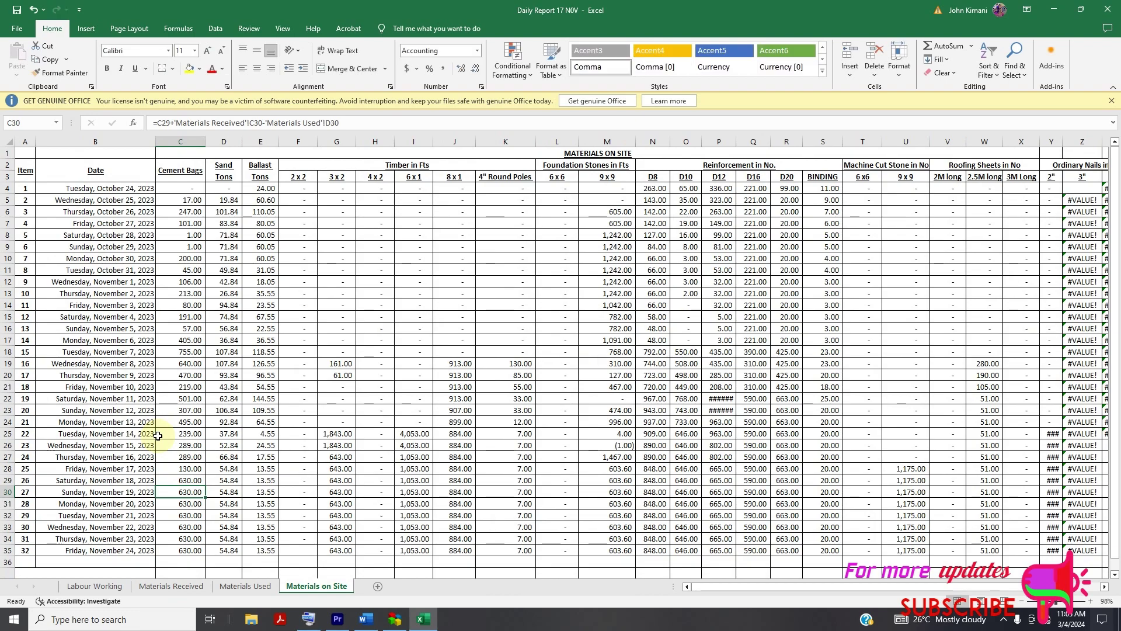
Extend the November 18 cement formula on Materials on Site by subtracting the bags used that day, 'Materials Used'!D29.
double_click(169, 482)
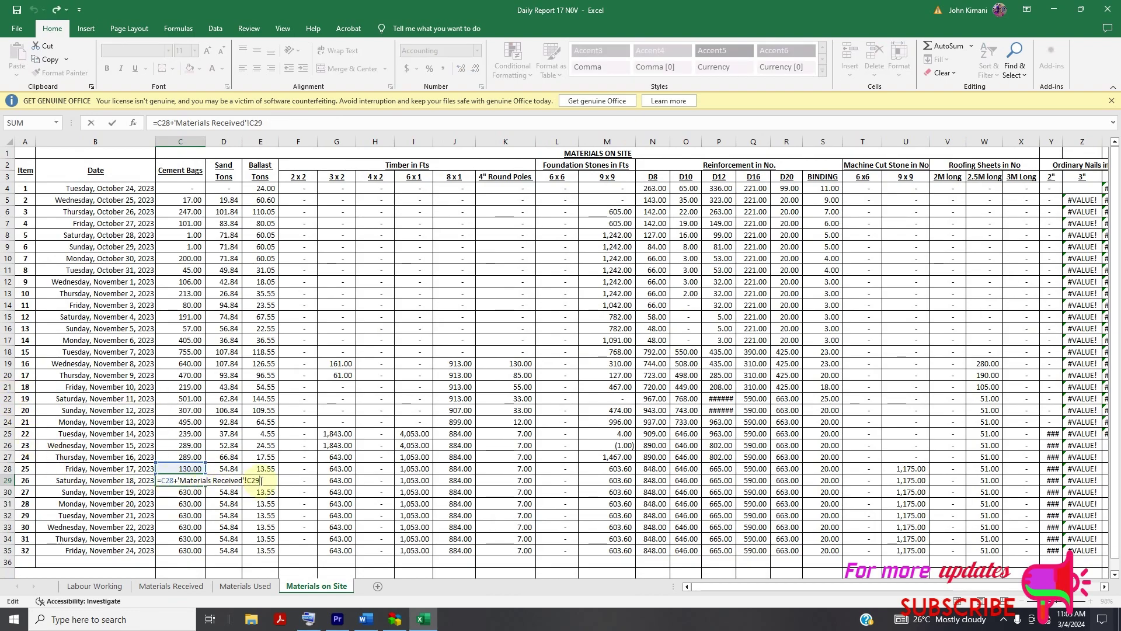
type("-")
left_click(269, 587)
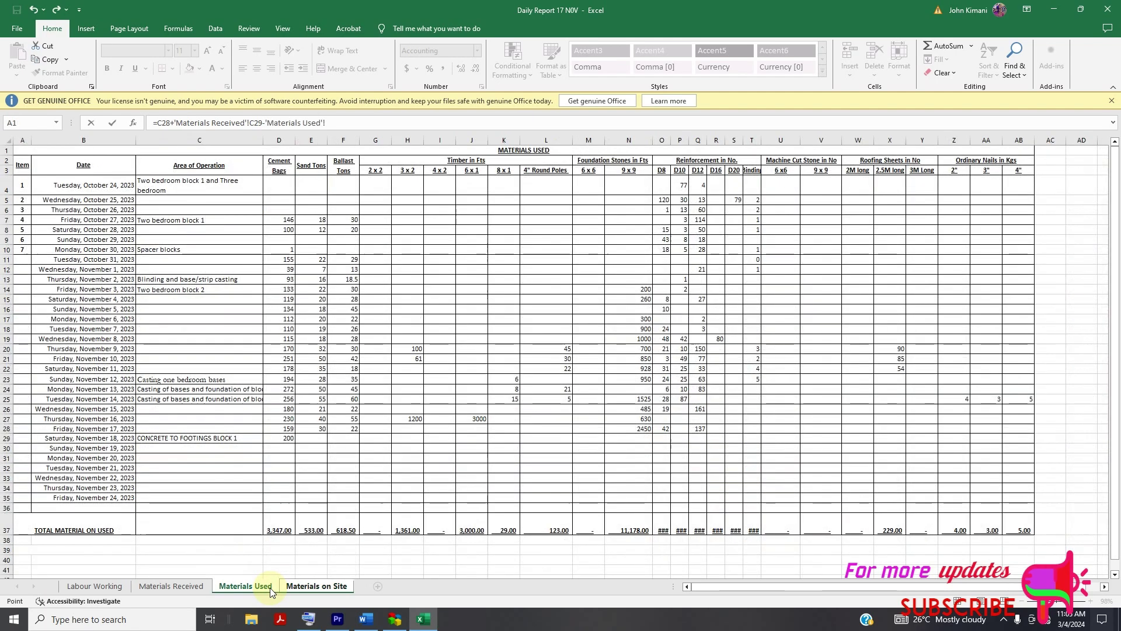
left_click(288, 438)
key("Return")
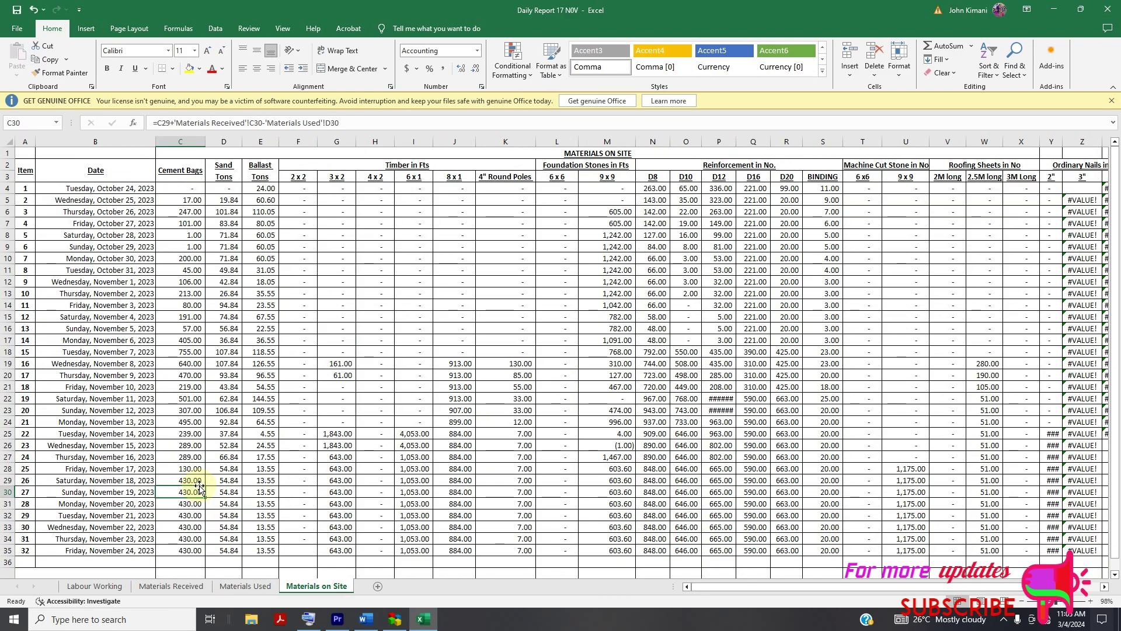
Enter 100 tons of sand and 70 tons of ballast in the November 18 row of the Materials Received sheet.
scroll(193, 487, "down", 3)
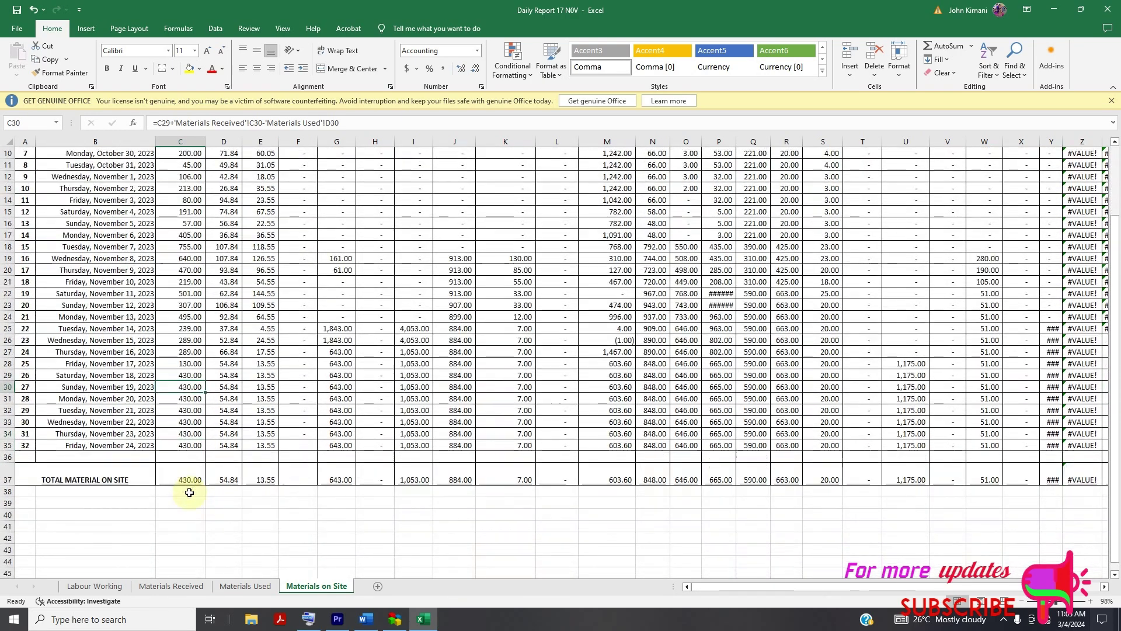
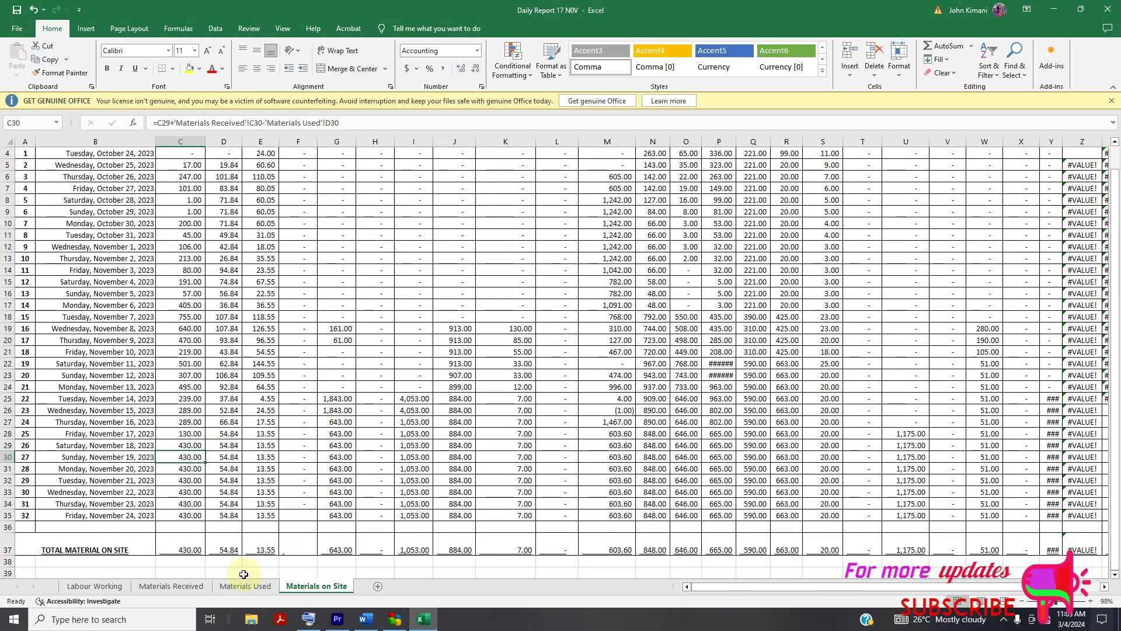
left_click(182, 586)
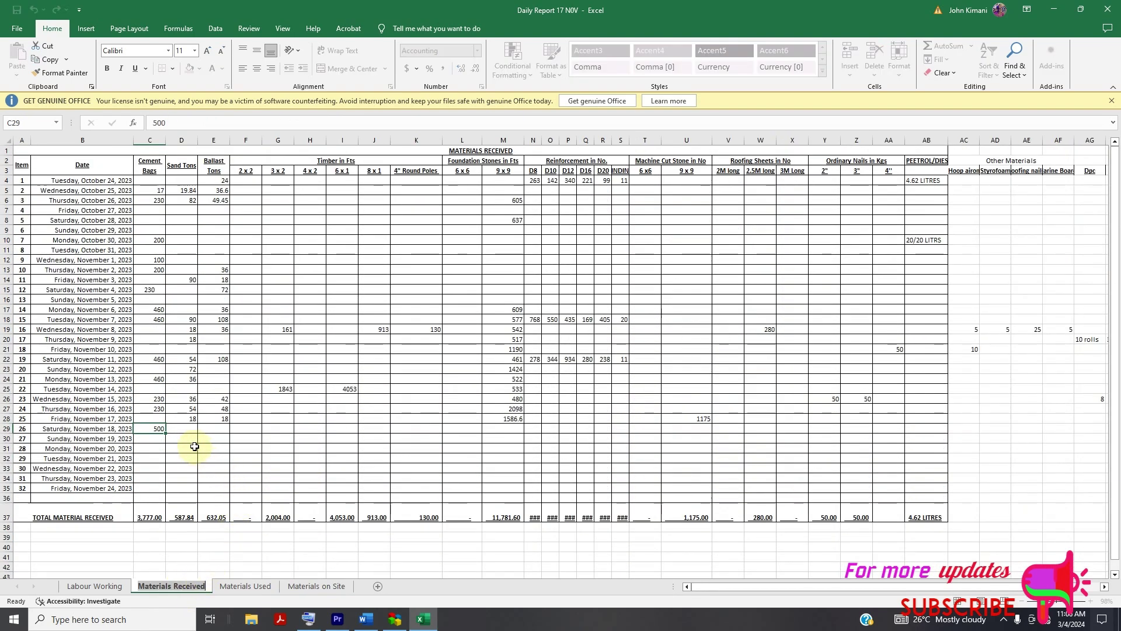
left_click(185, 431)
key("BackSpace")
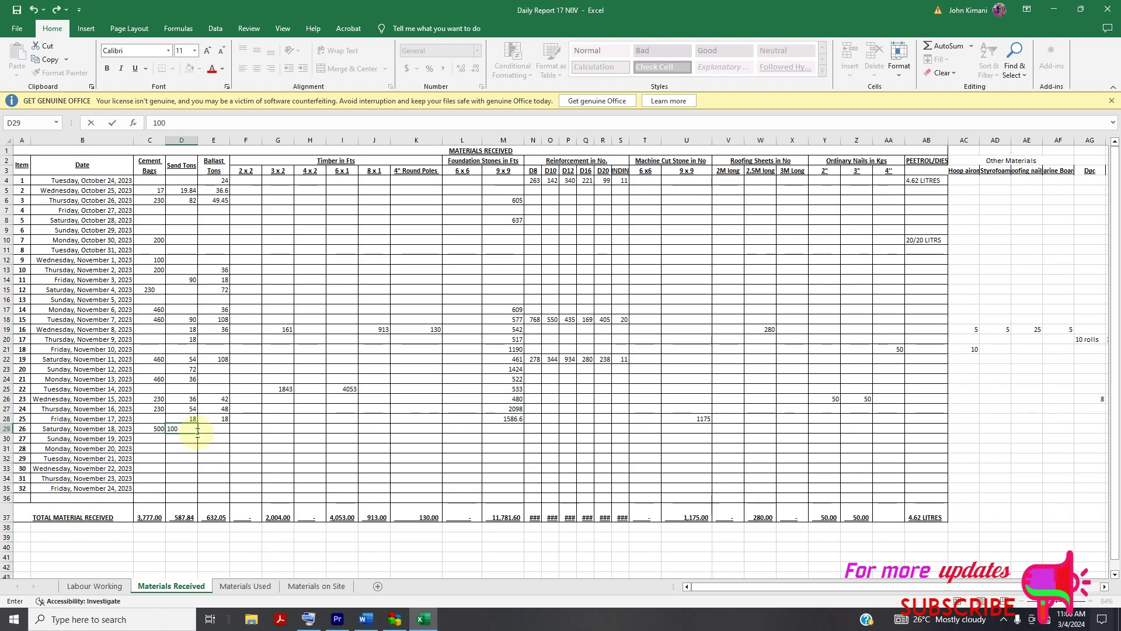
type("100")
left_click(205, 430)
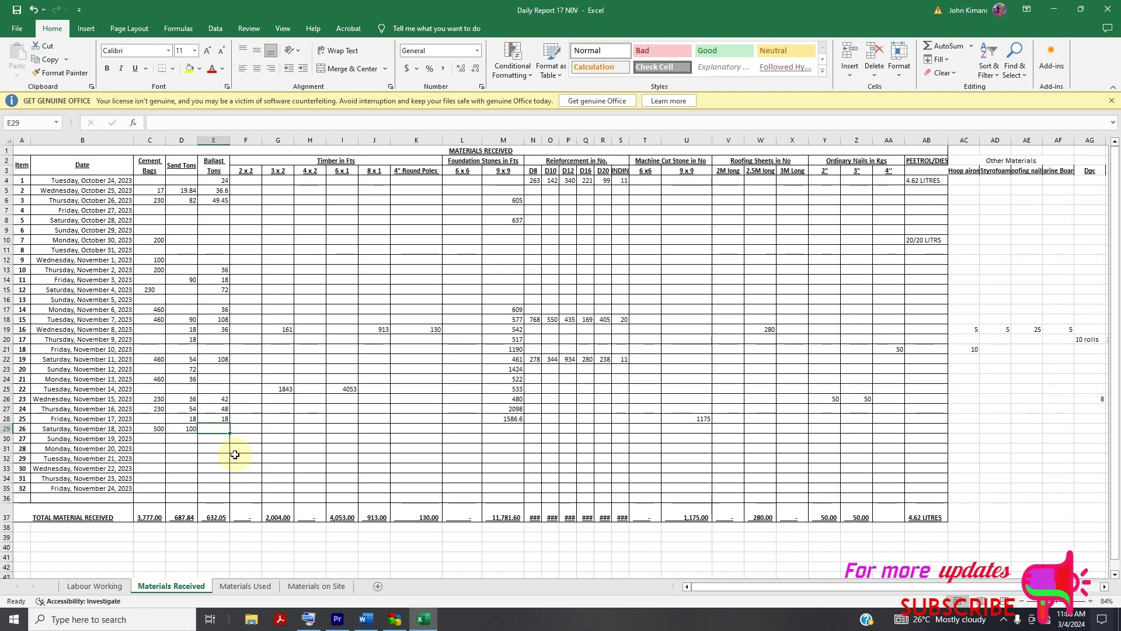
type("70")
left_click(220, 447)
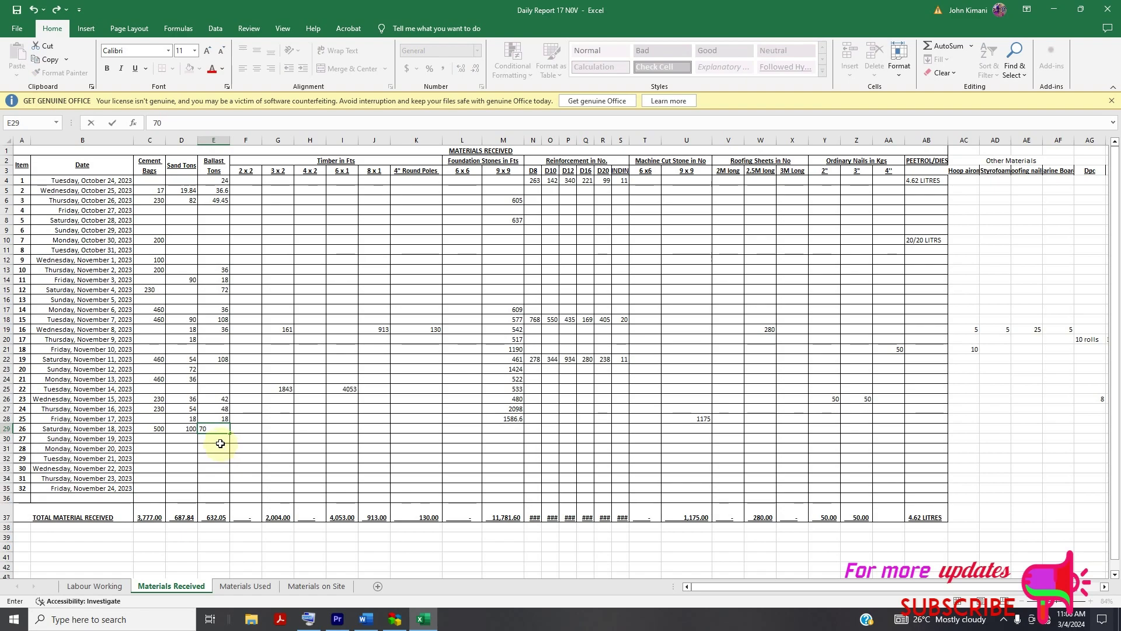
Check the sand, ballast and cement balances on Materials on Site and inspect the November 18 cement formula.
left_click(296, 586)
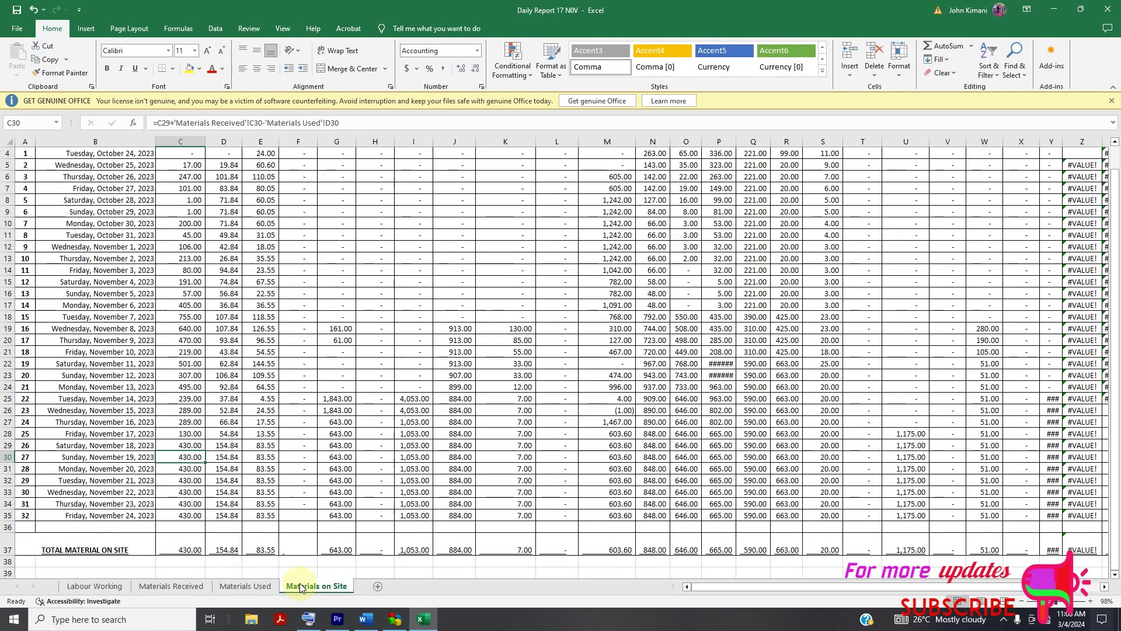
left_click(198, 515)
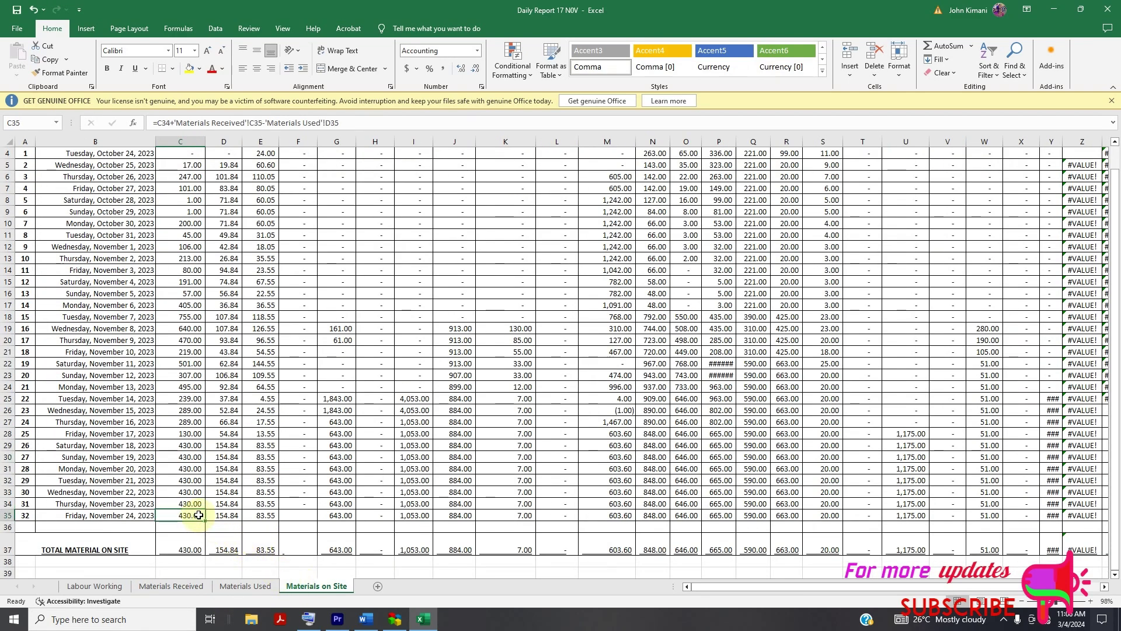
scroll(193, 493, "down", 1)
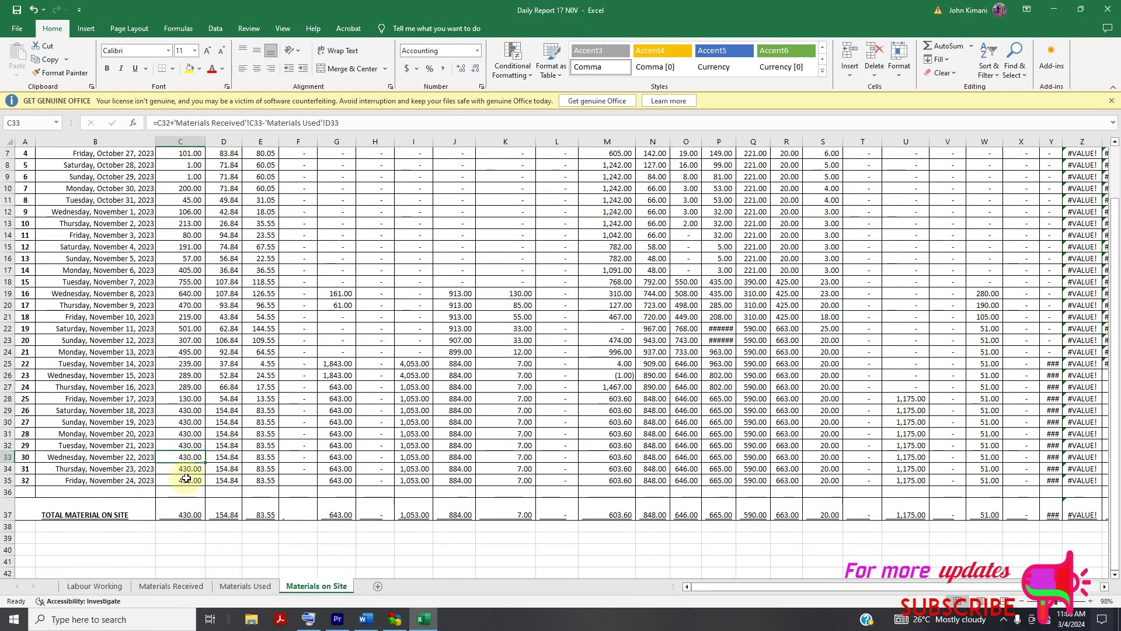
left_click(189, 410)
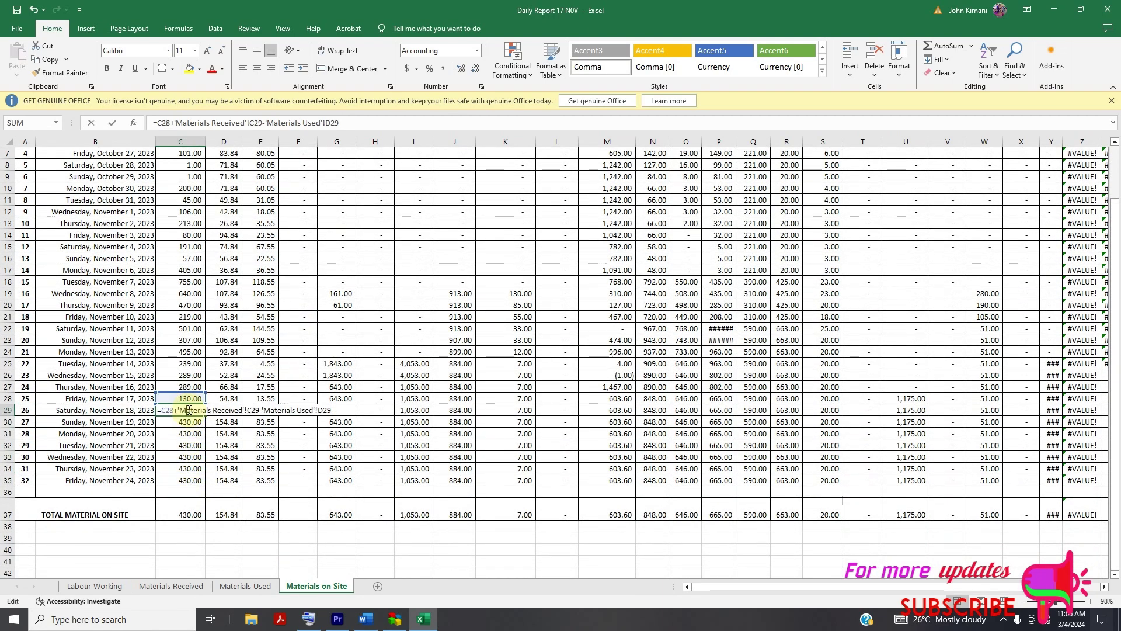
key("Up")
key("Right")
left_click(191, 413)
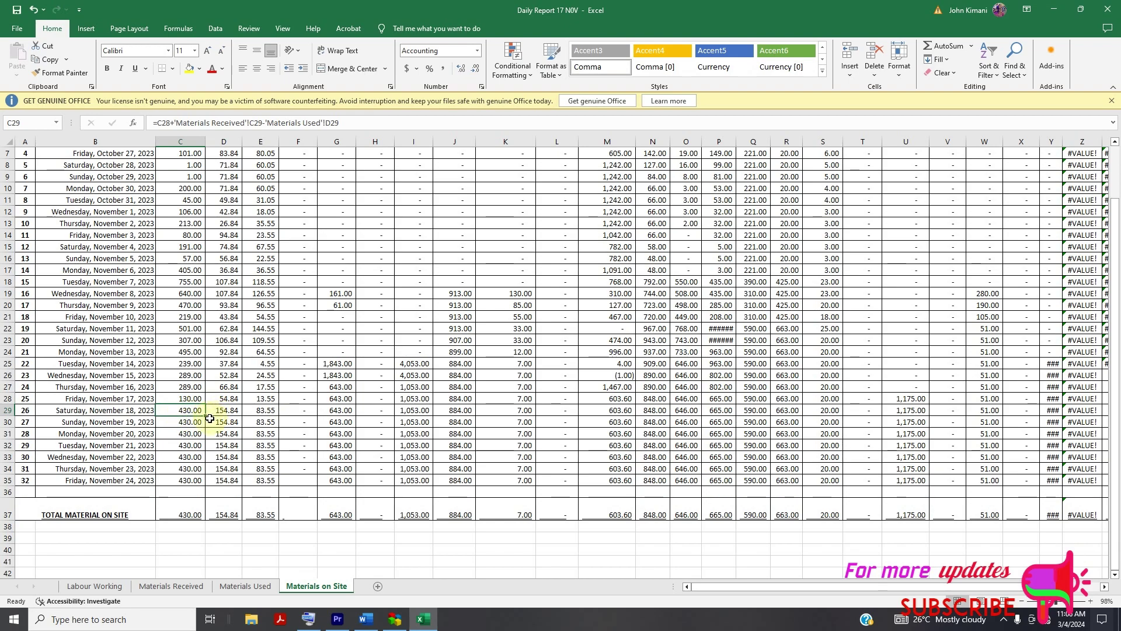
Clear the November 18 sand cell on Materials on Site and enter the formula =D28+'Materials Received'!D29.
left_click(236, 413)
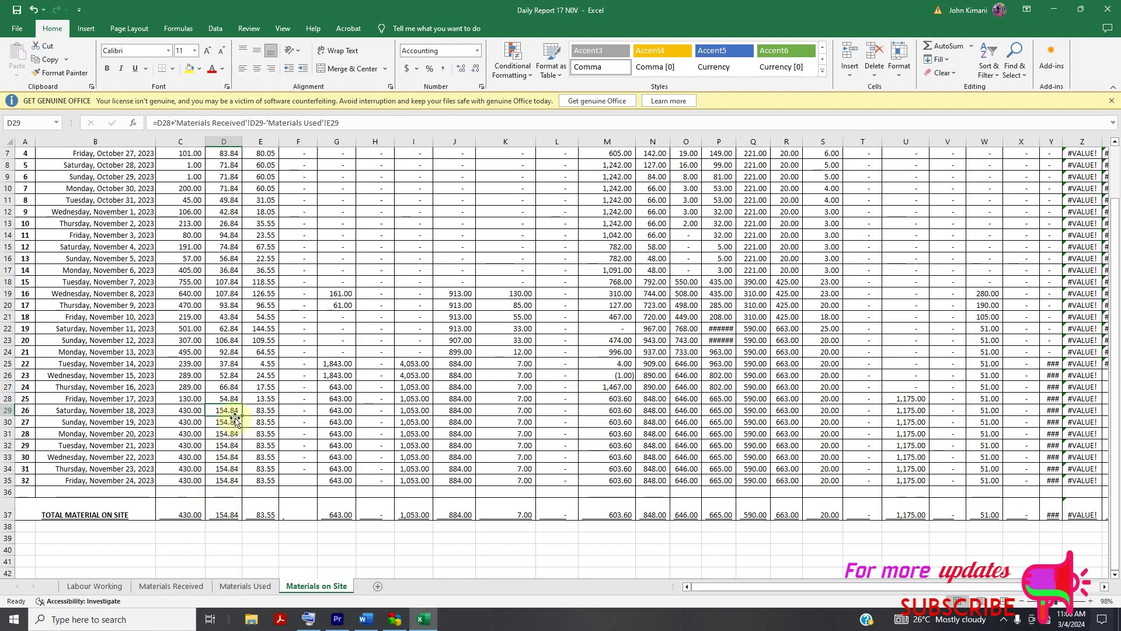
key("Delete")
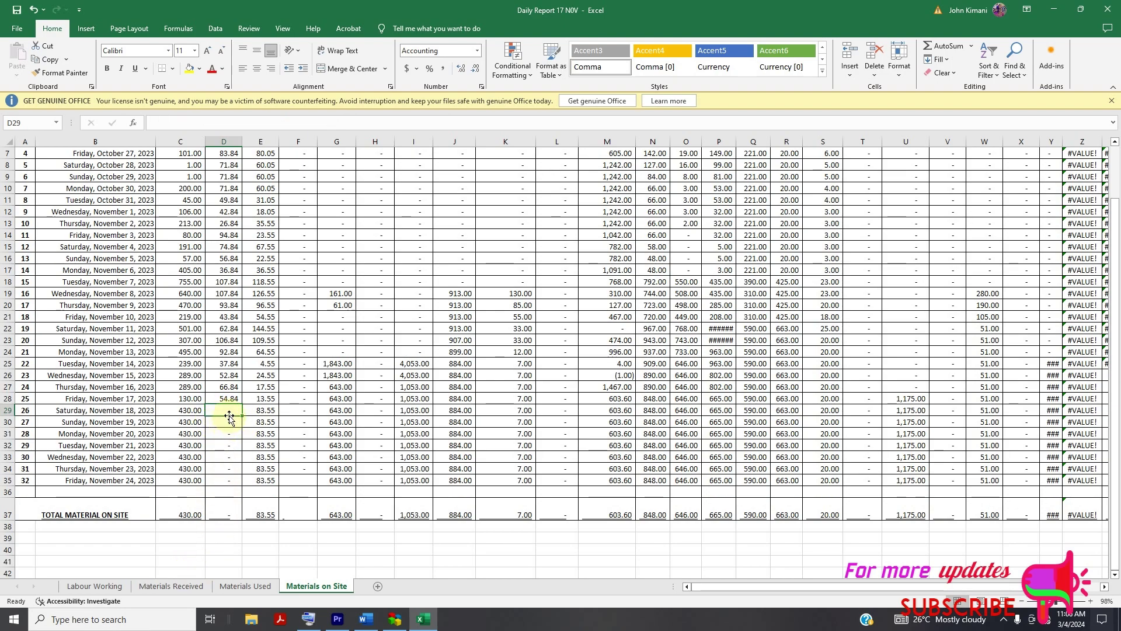
double_click(230, 398)
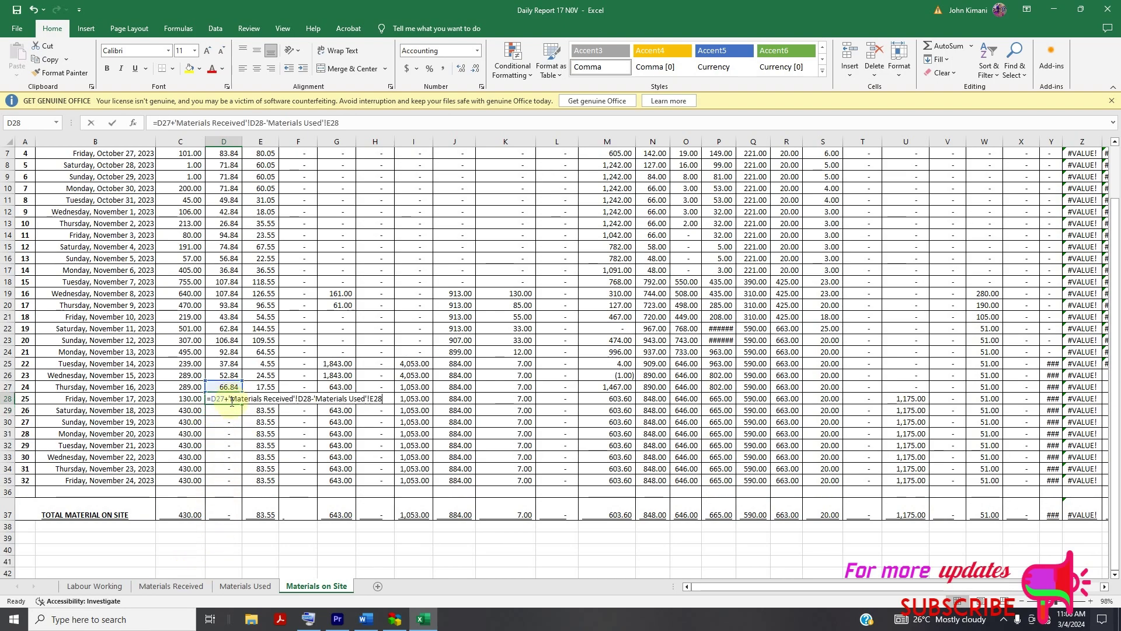
key("Return")
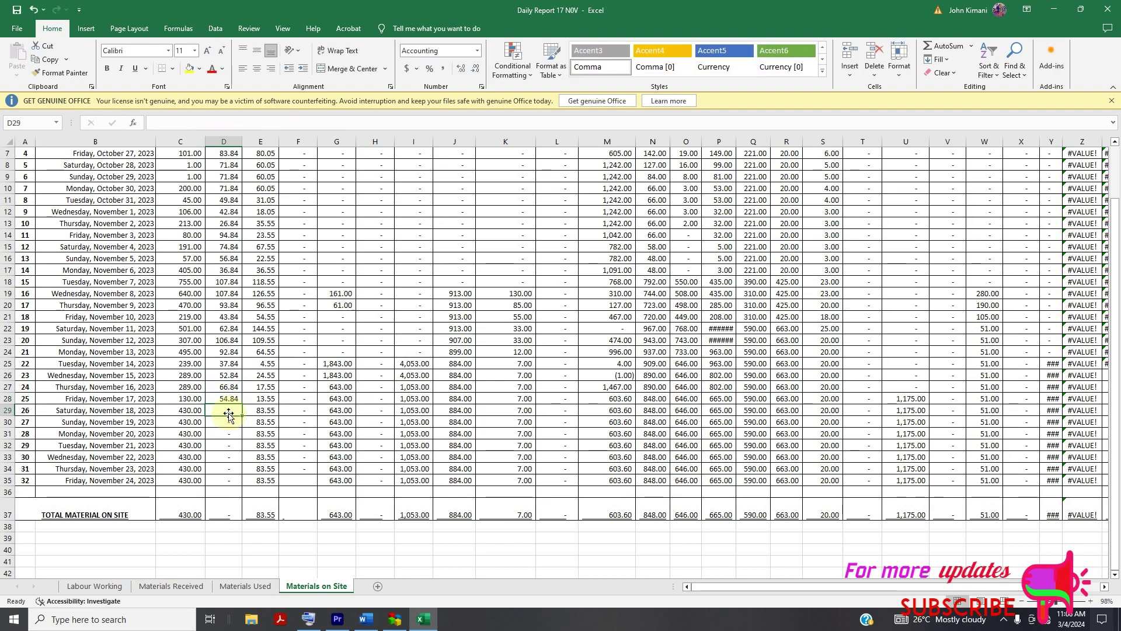
type("=")
left_click(227, 398)
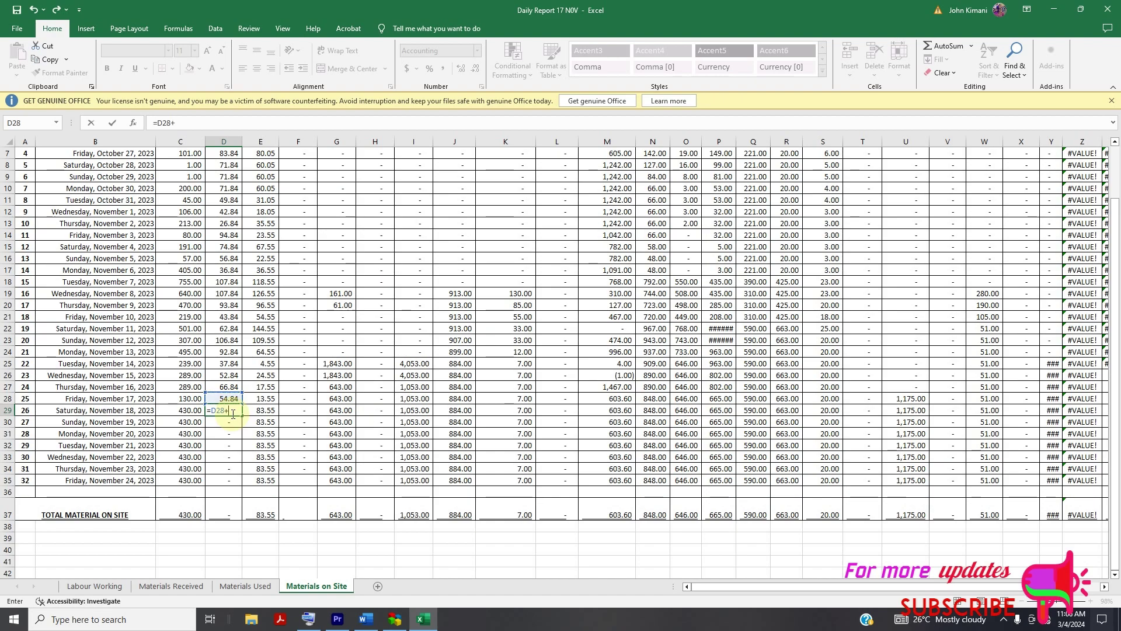
left_click(189, 586)
left_click(190, 429)
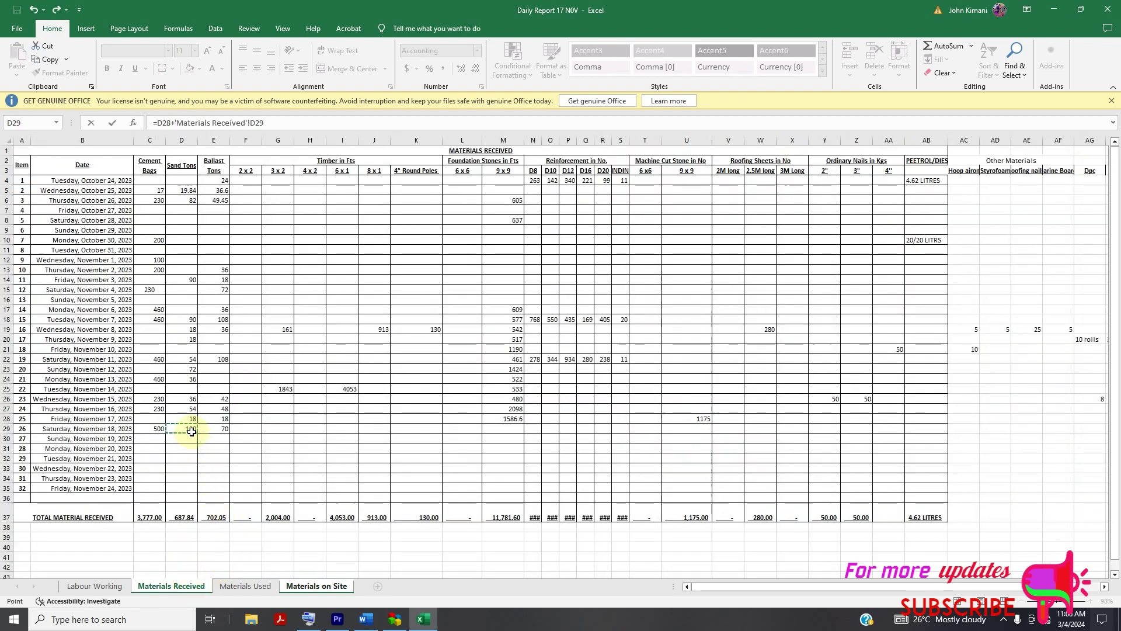
key("Return")
double_click(224, 410)
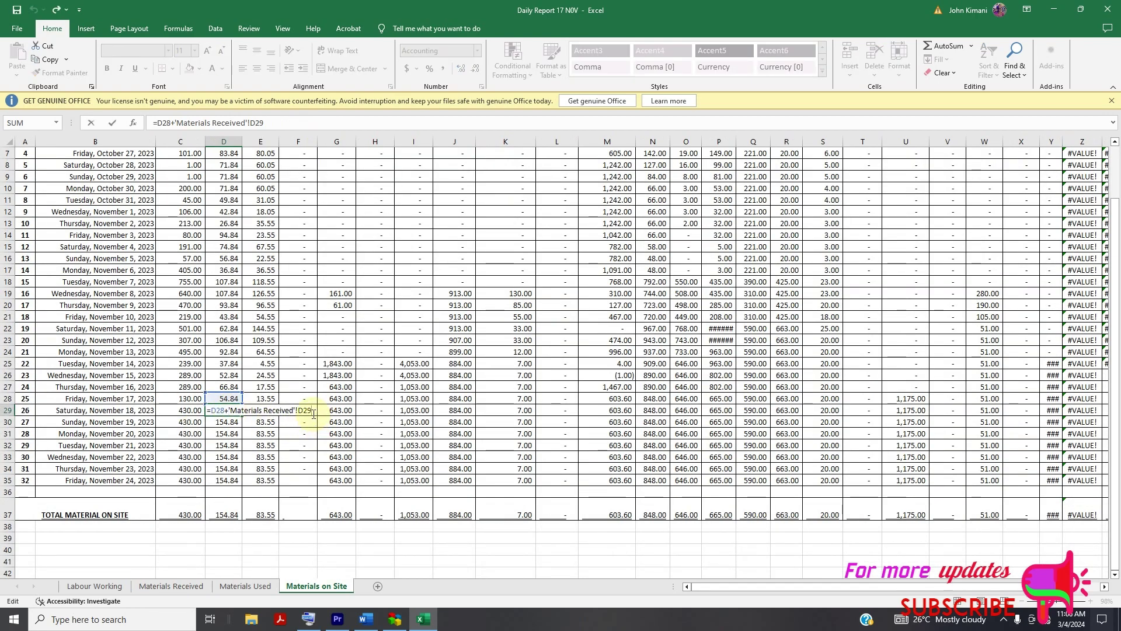
key("Escape")
Enter 40 tons of sand and 30 tons of ballast in the November 18 row of the Materials Used sheet.
left_click(245, 586)
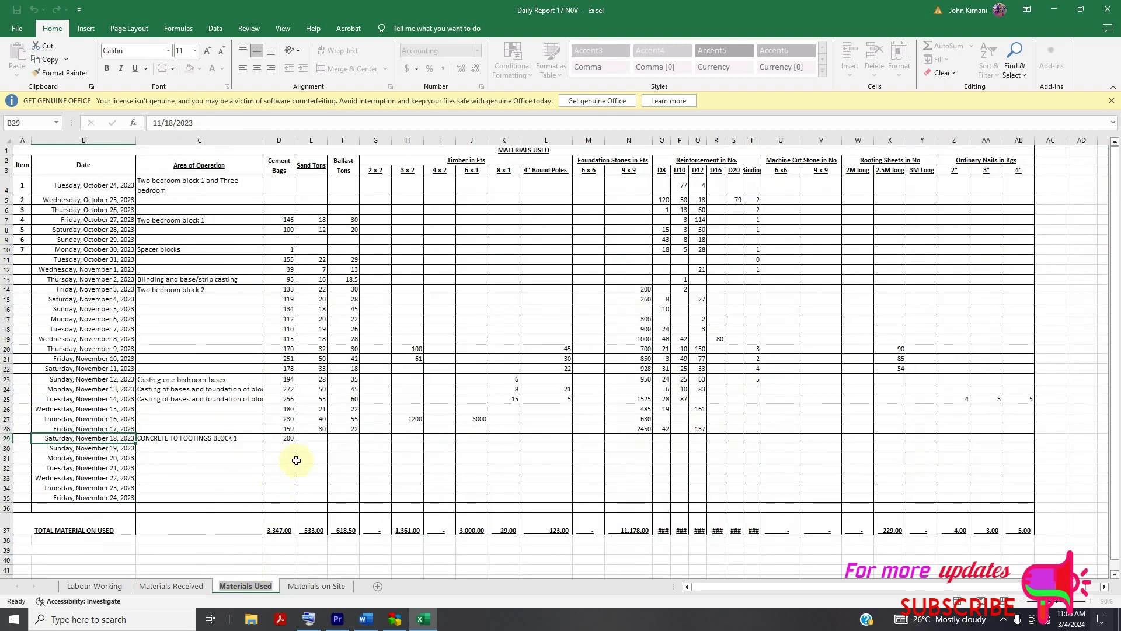
left_click(315, 438)
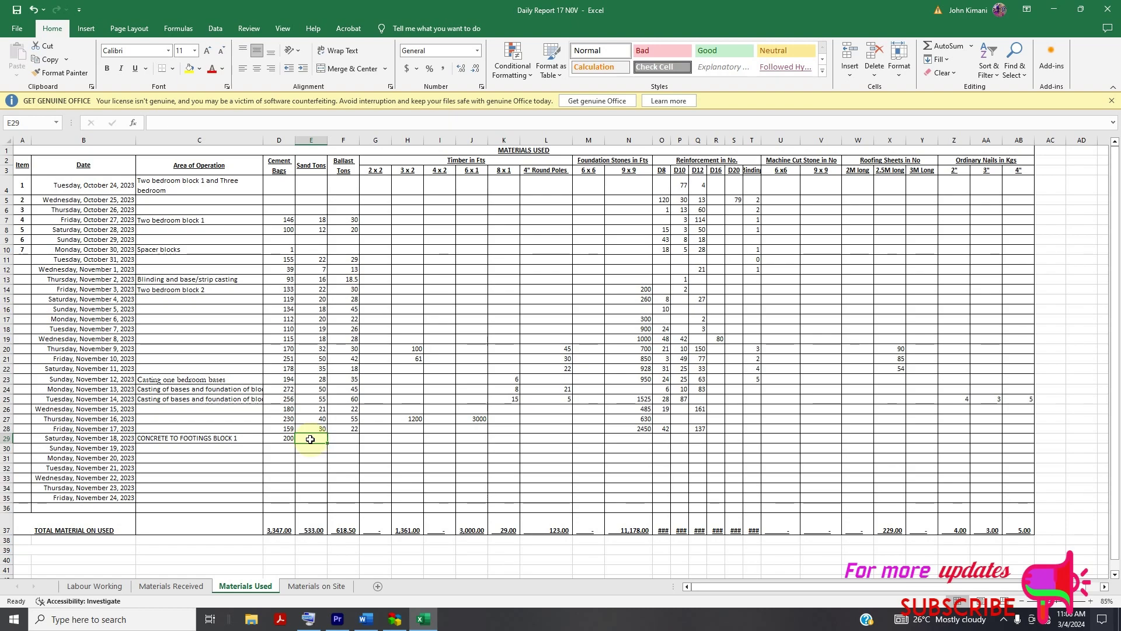
type("40")
double_click(348, 441)
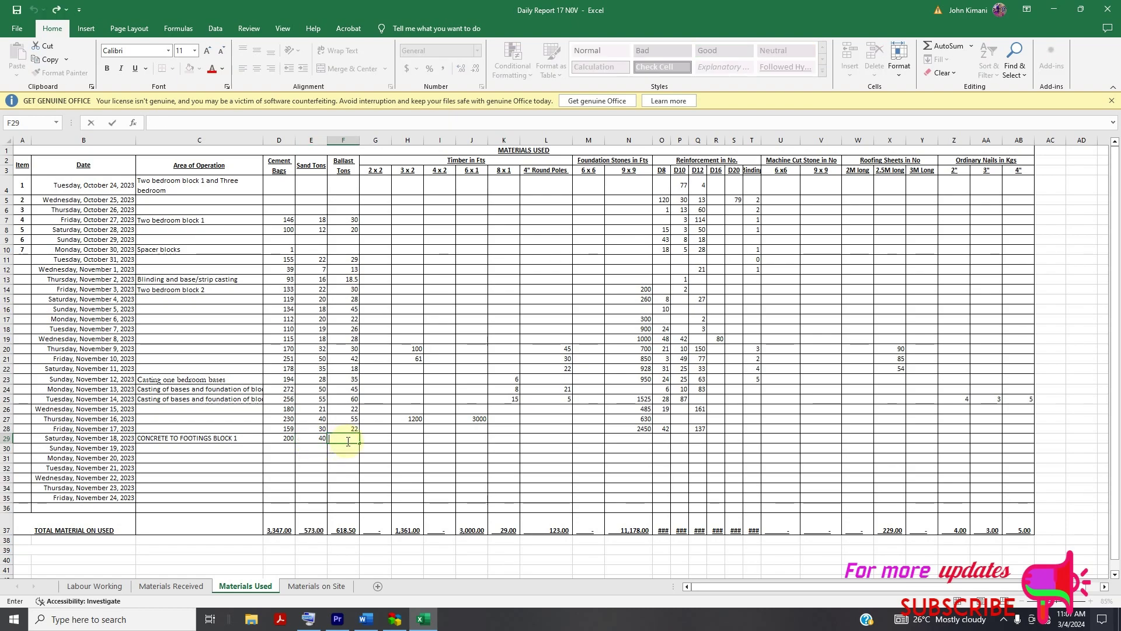
type("30")
key("Return")
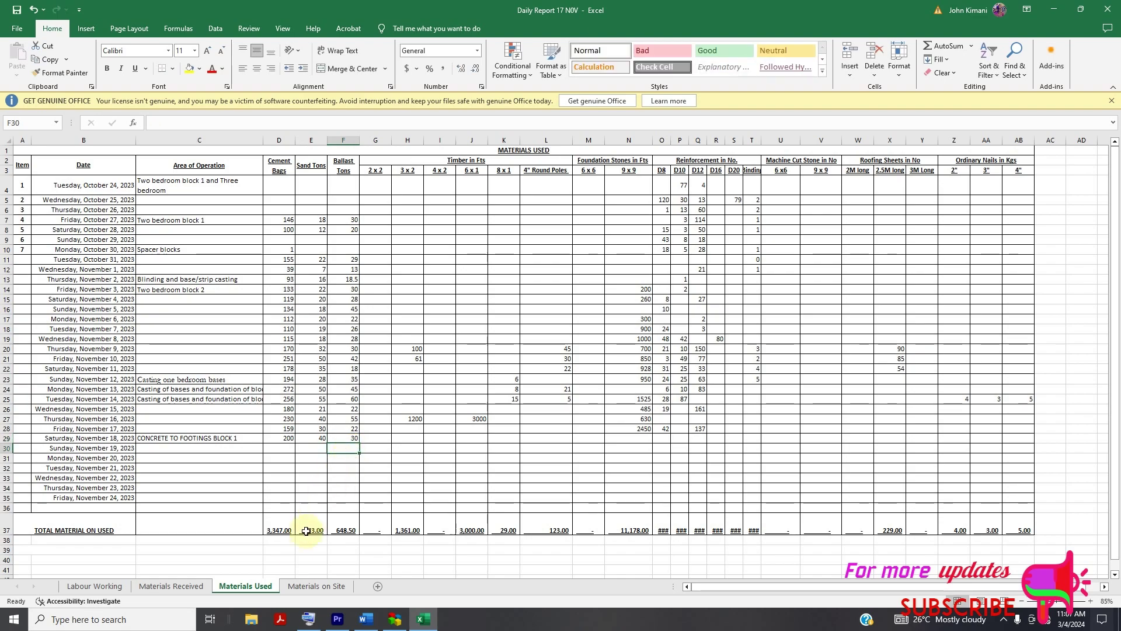
Change the November 18 sand formula on Materials on Site to =D28+'Materials Received'!F30-'Materials Used'!E29.
left_click(316, 585)
left_click(227, 479)
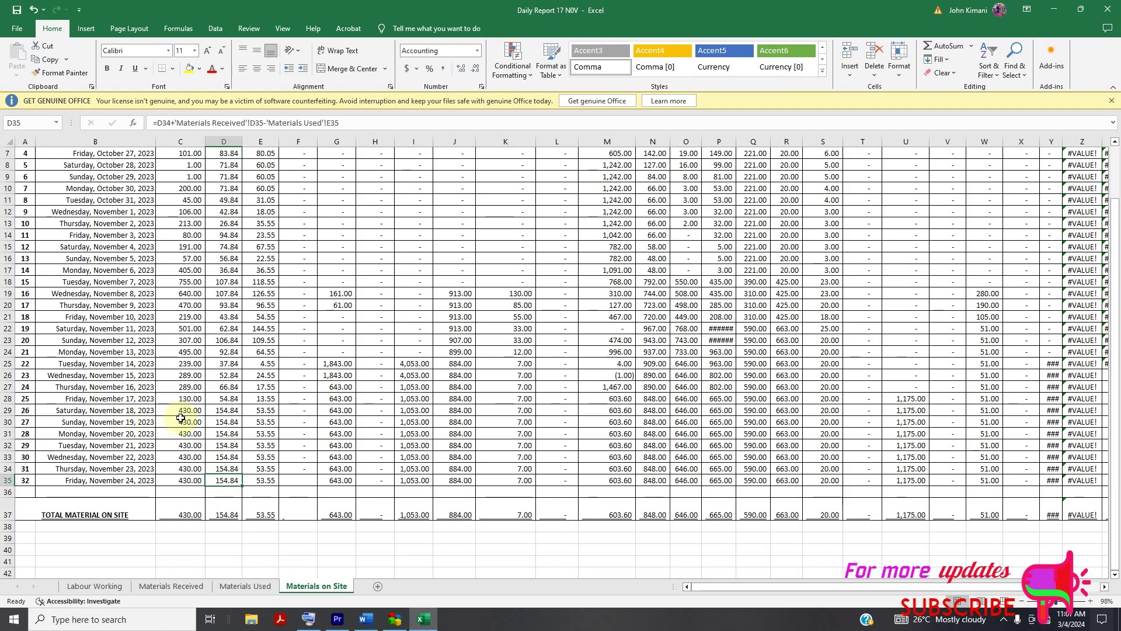
double_click(236, 411)
double_click(304, 410)
left_click(313, 417)
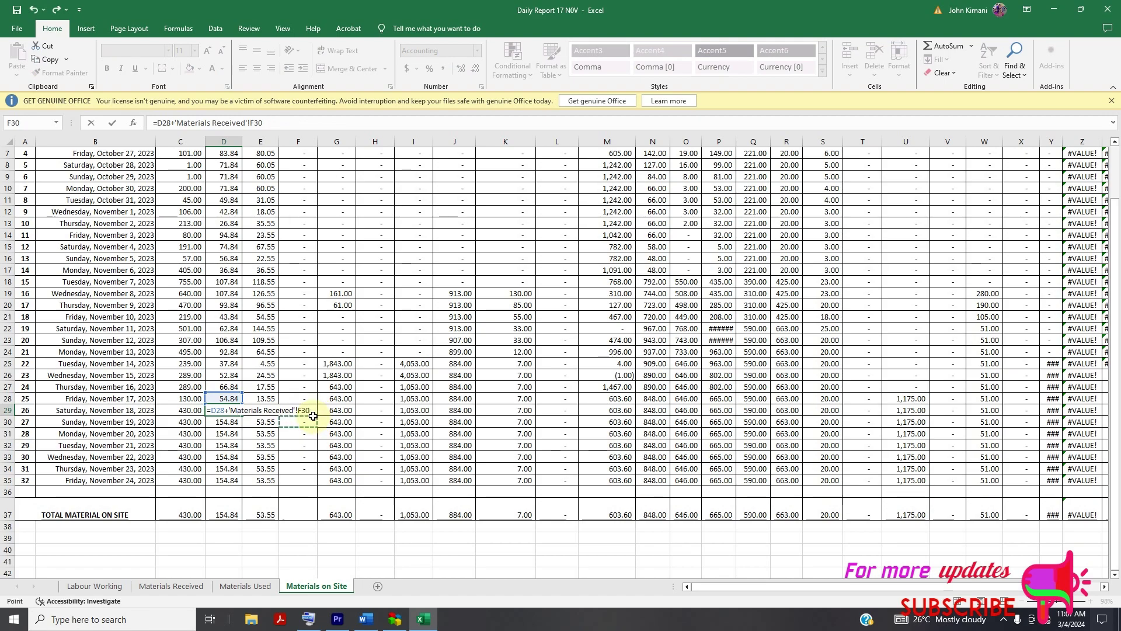
type("-")
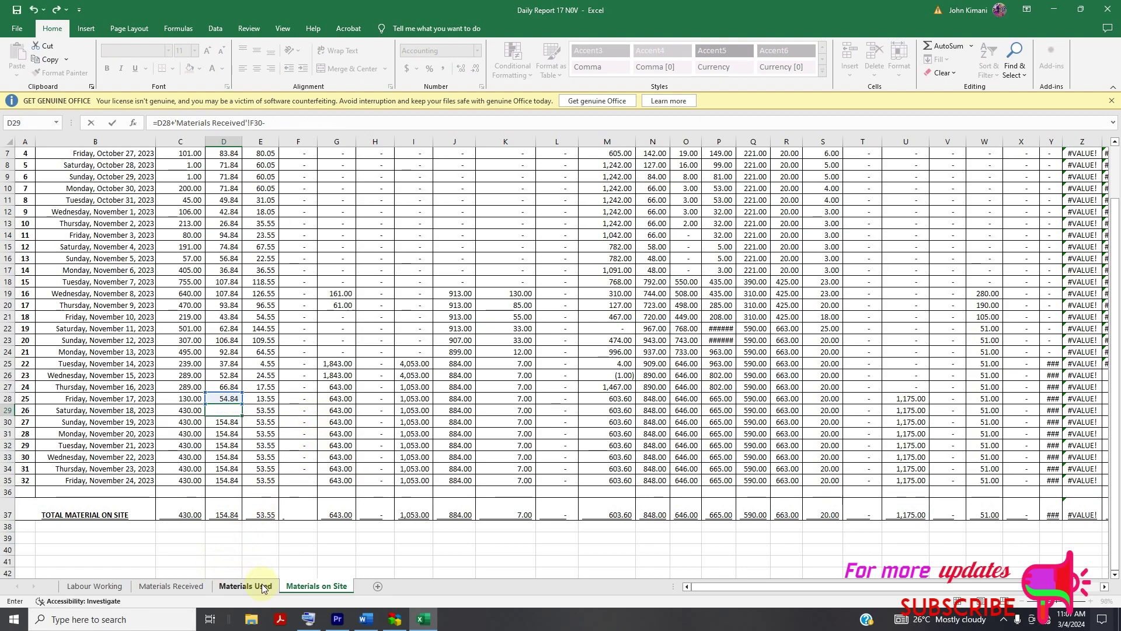
left_click(259, 585)
left_click(315, 438)
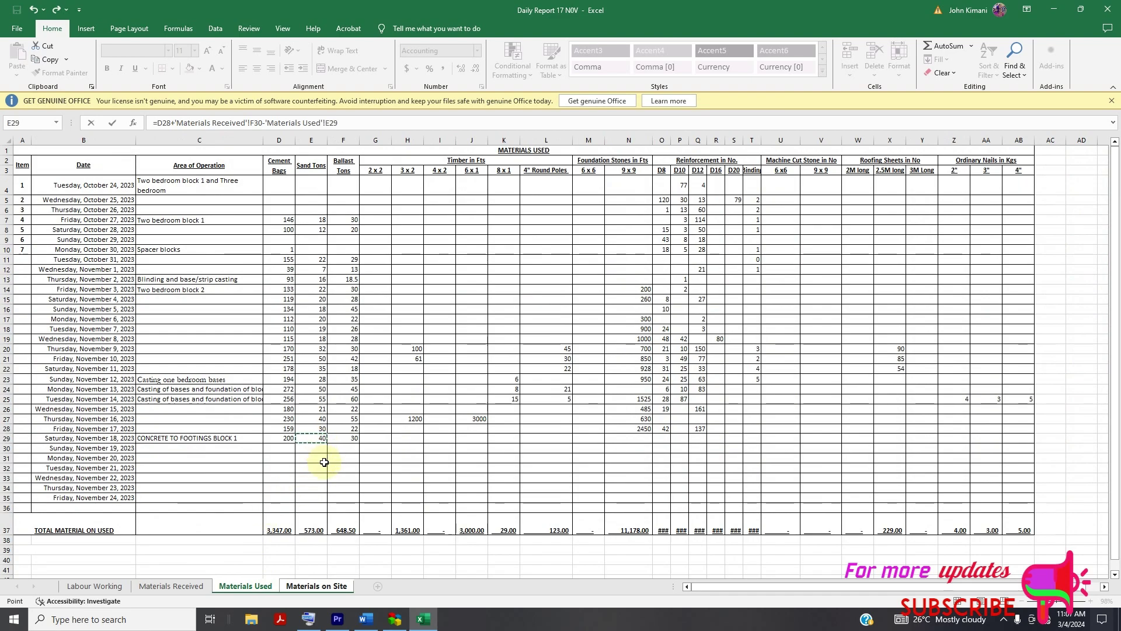
key("Return")
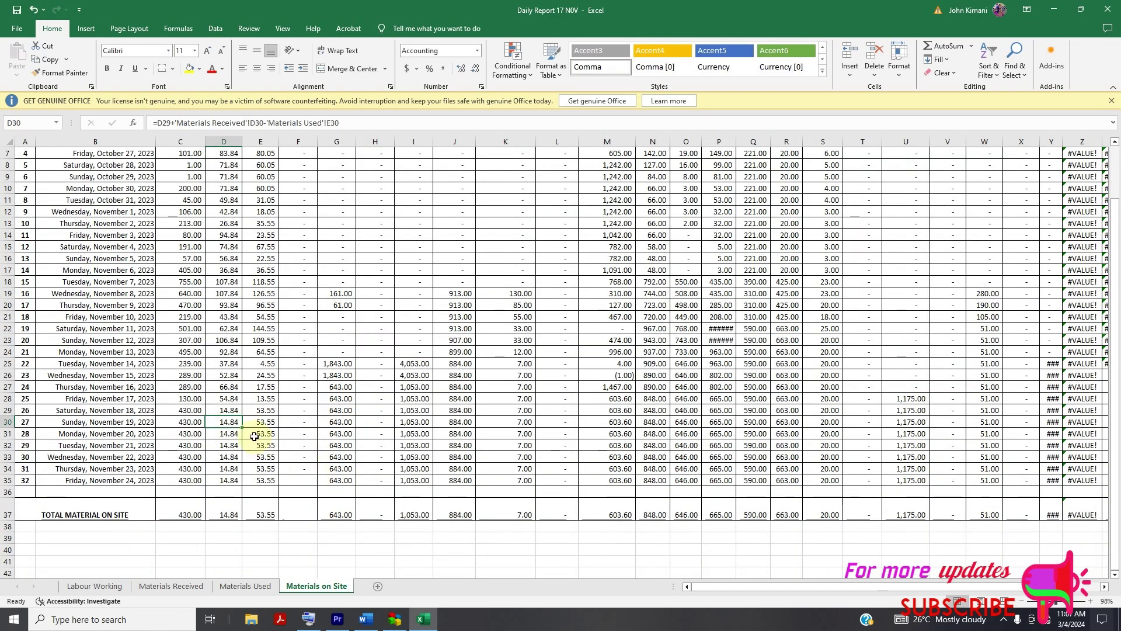
Examine the November 18 sand and ballast formulas on Materials on Site and the balances of the days below.
double_click(230, 409)
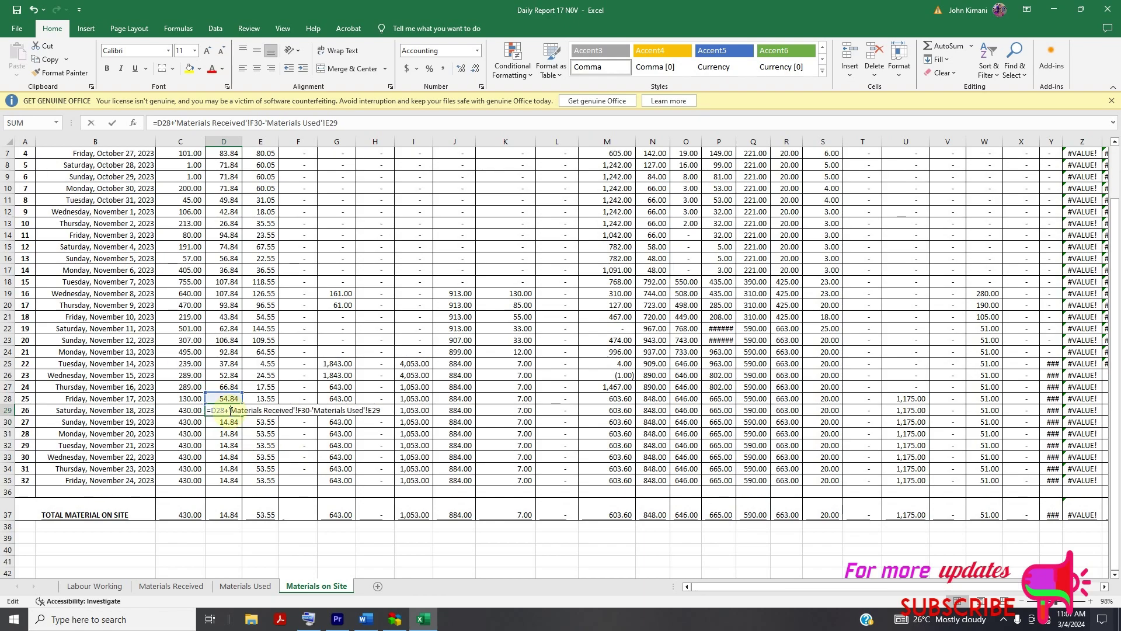
left_click(263, 398)
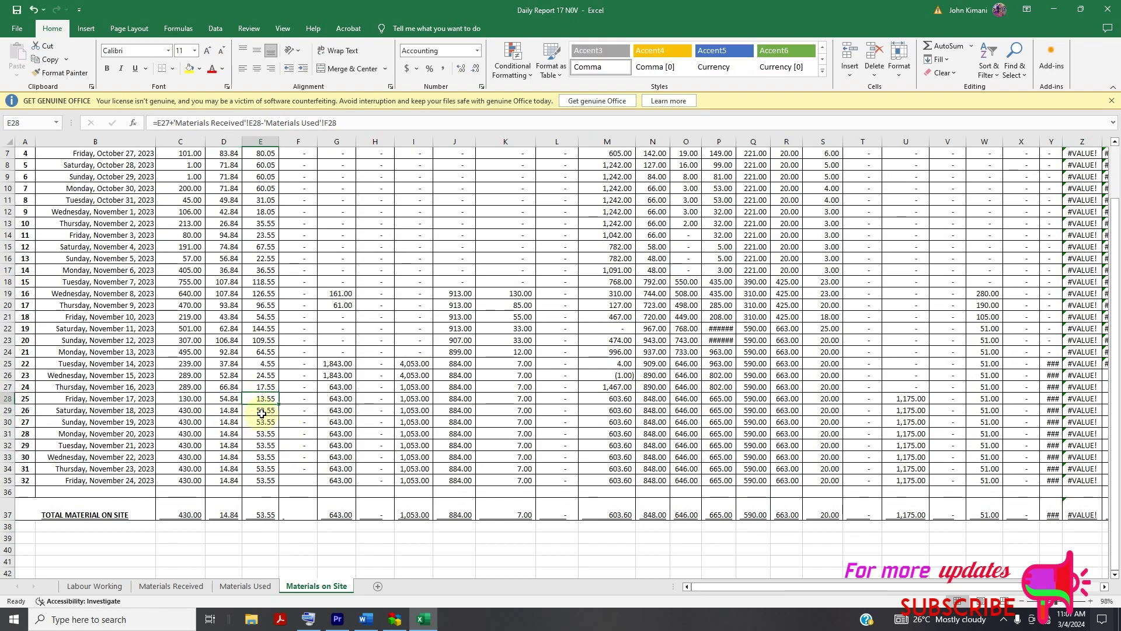
left_click_drag(182, 409, 276, 413)
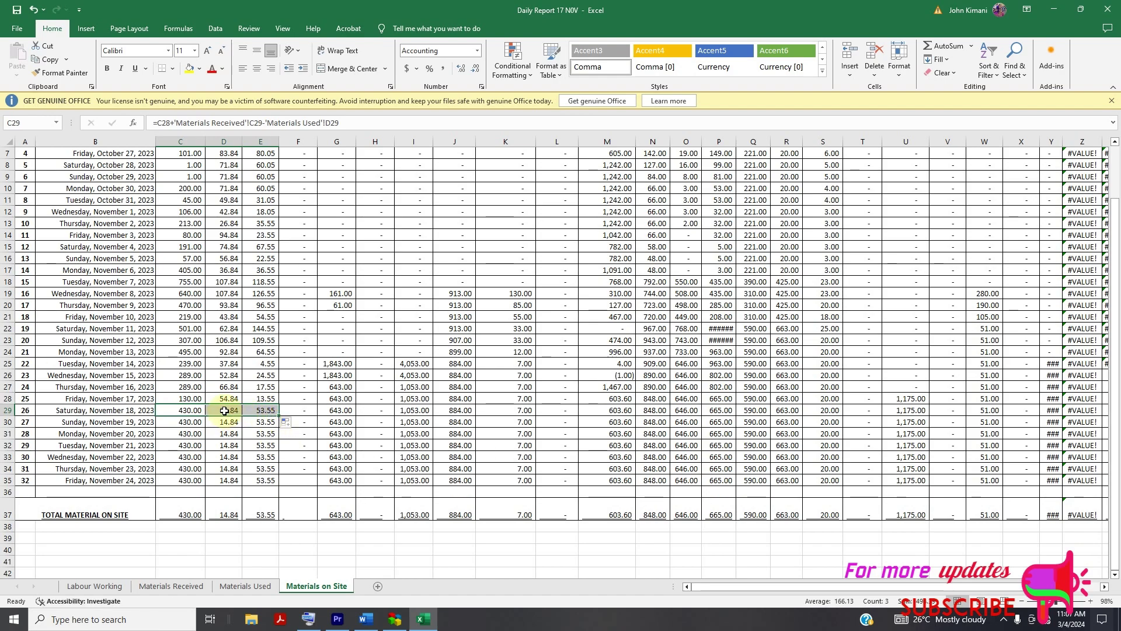
double_click(264, 412)
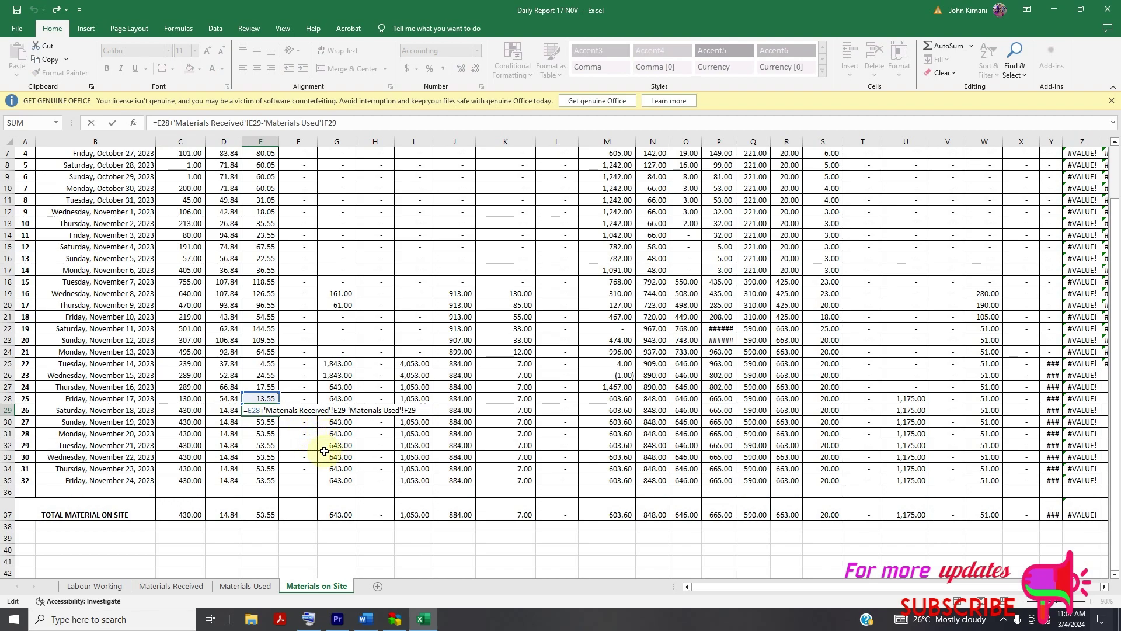
key("Return")
key("ctrl+Down")
left_click(261, 410)
key("Delete")
left_click_drag(181, 410, 278, 415)
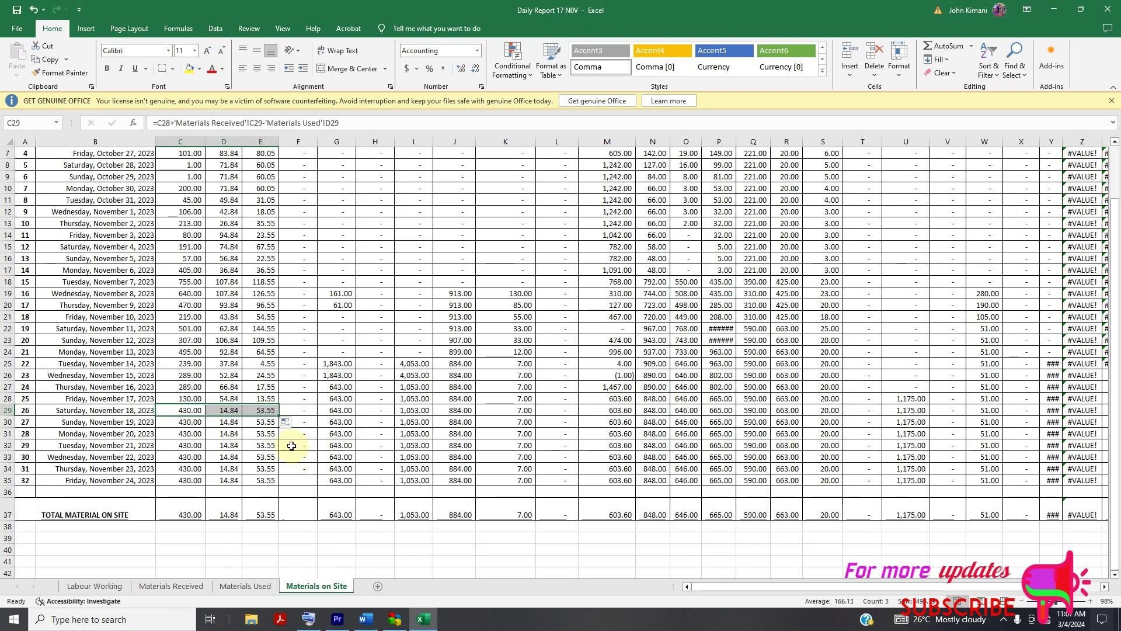
double_click(256, 410)
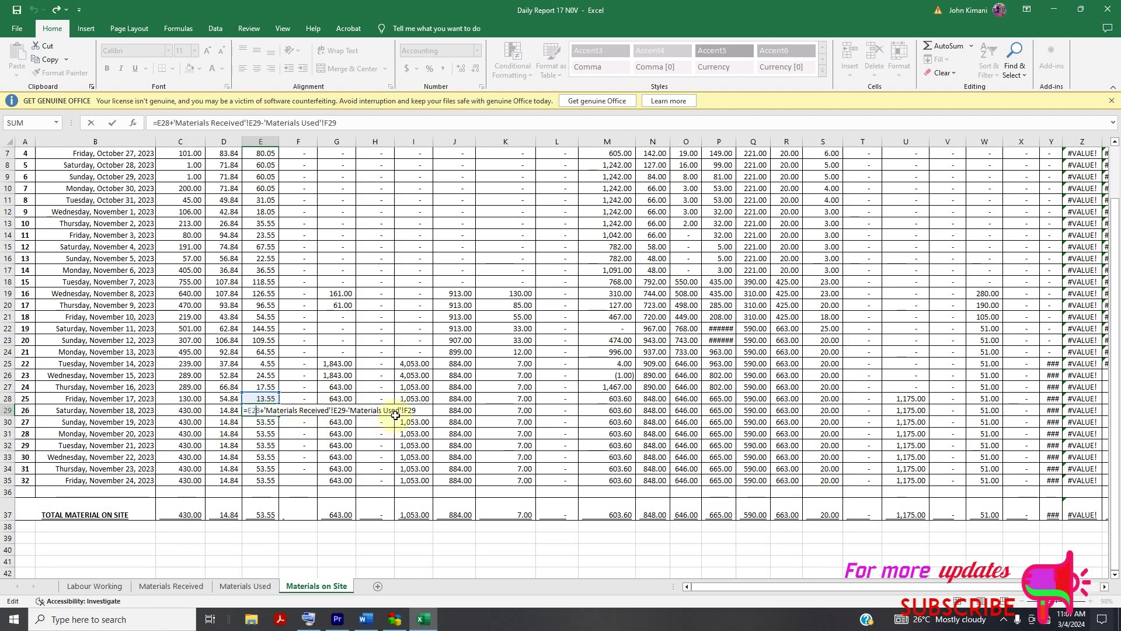
left_click(267, 423)
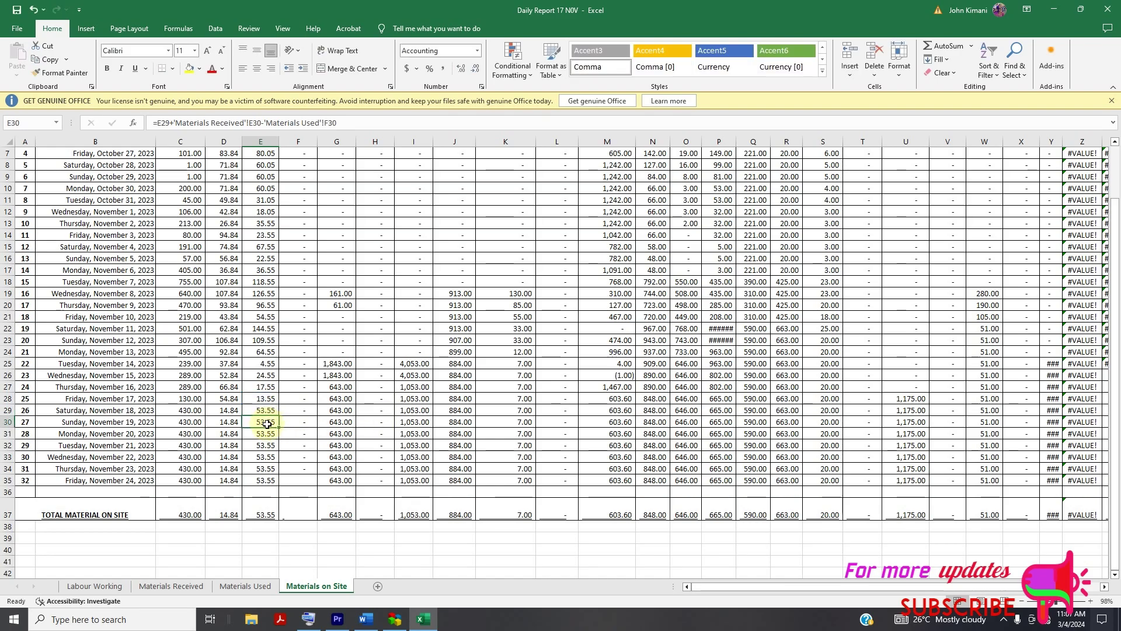
scroll(269, 430, "up", 2)
scroll(272, 438, "down", 2)
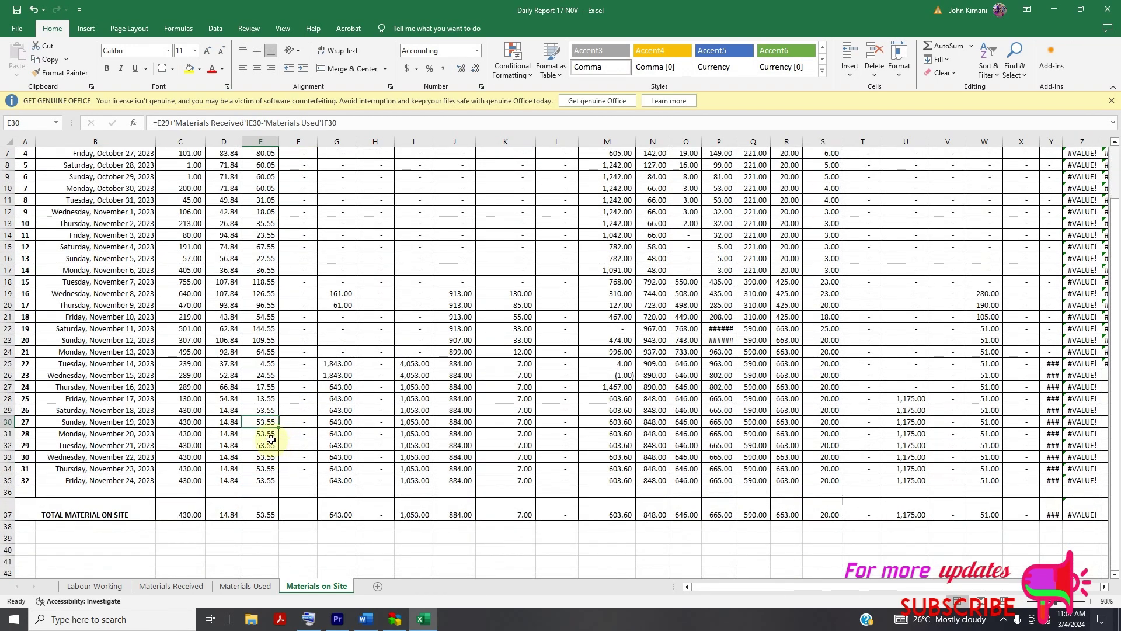
Compare the November 18 quantities on Materials Received with the cement, sand, ballast and timber balances on Materials on Site.
scroll(272, 442, "up", 2)
scroll(278, 449, "down", 1)
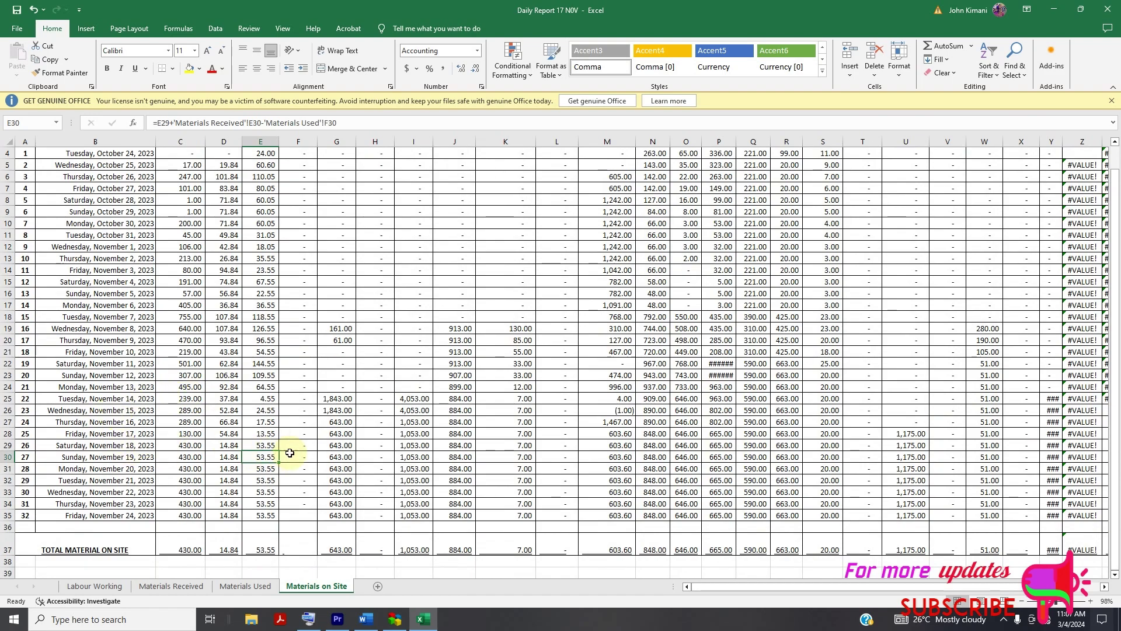
left_click(153, 573)
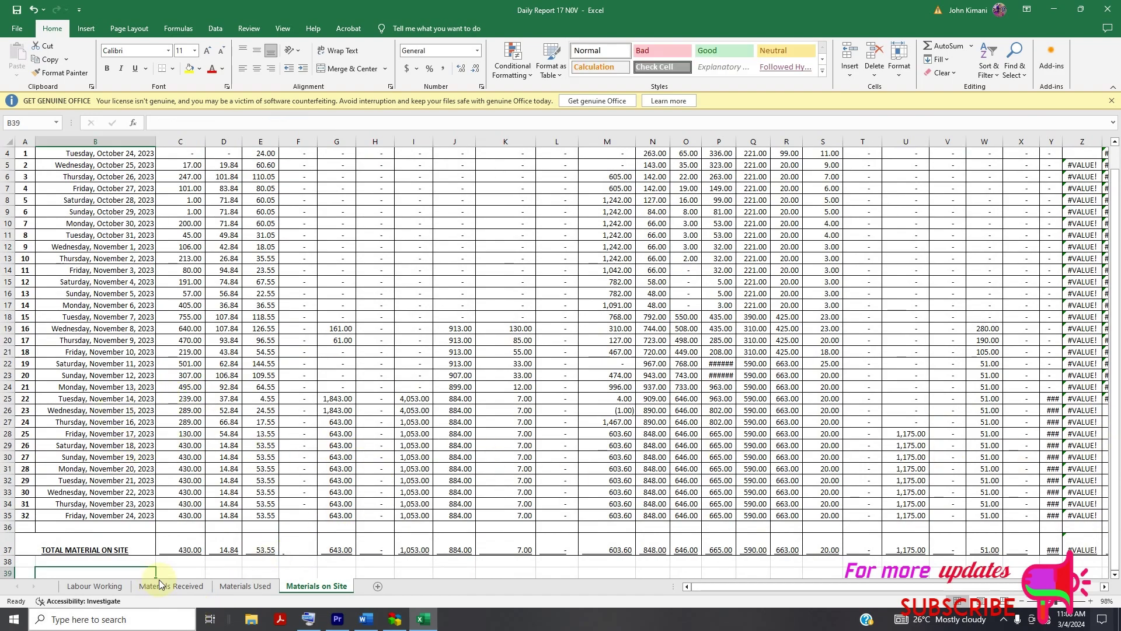
left_click(162, 585)
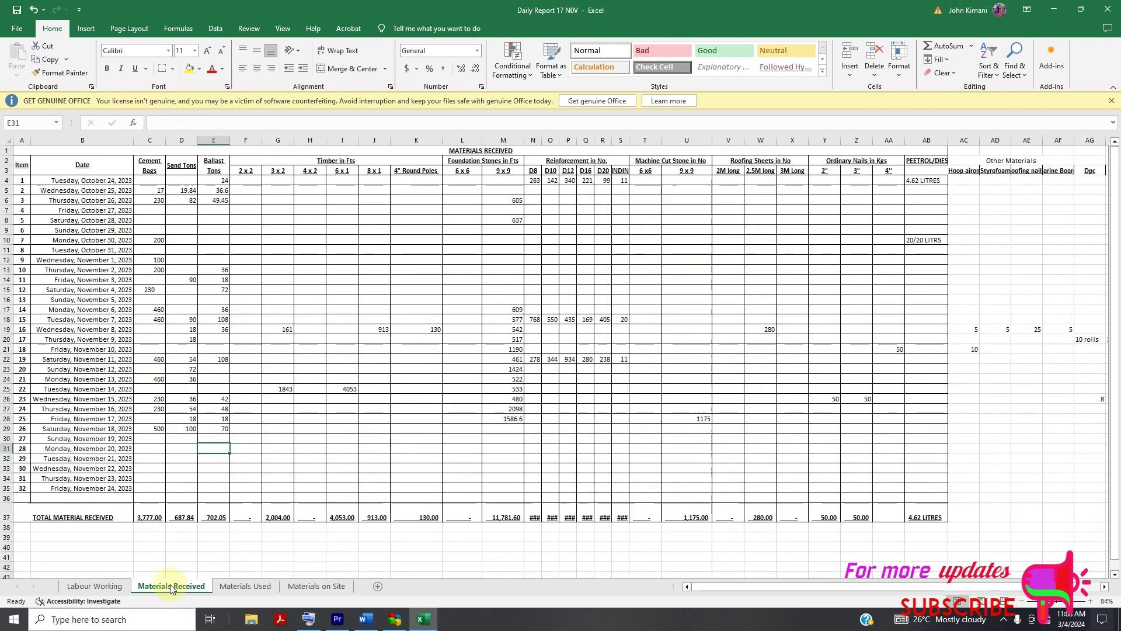
left_click(262, 584)
left_click(183, 586)
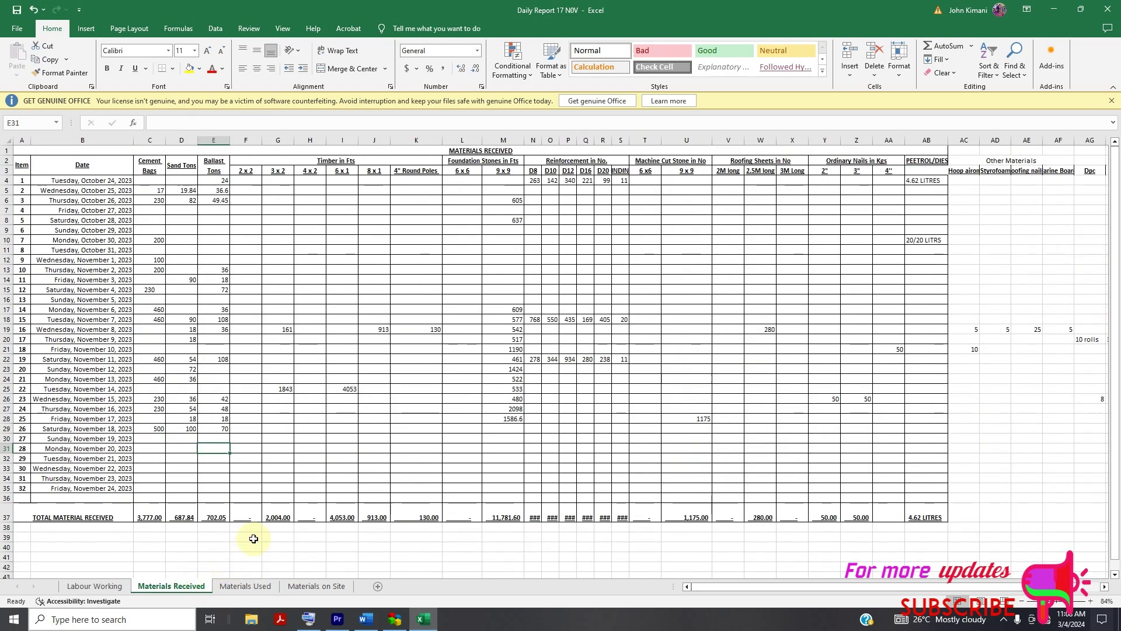
left_click(307, 586)
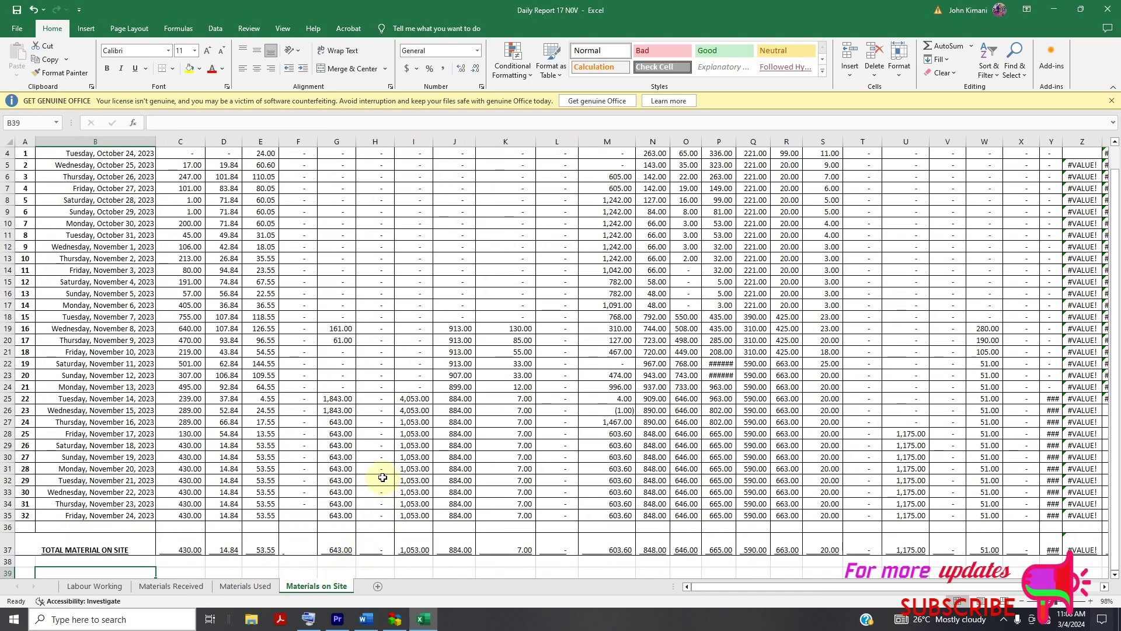
scroll(298, 435, "down", 2)
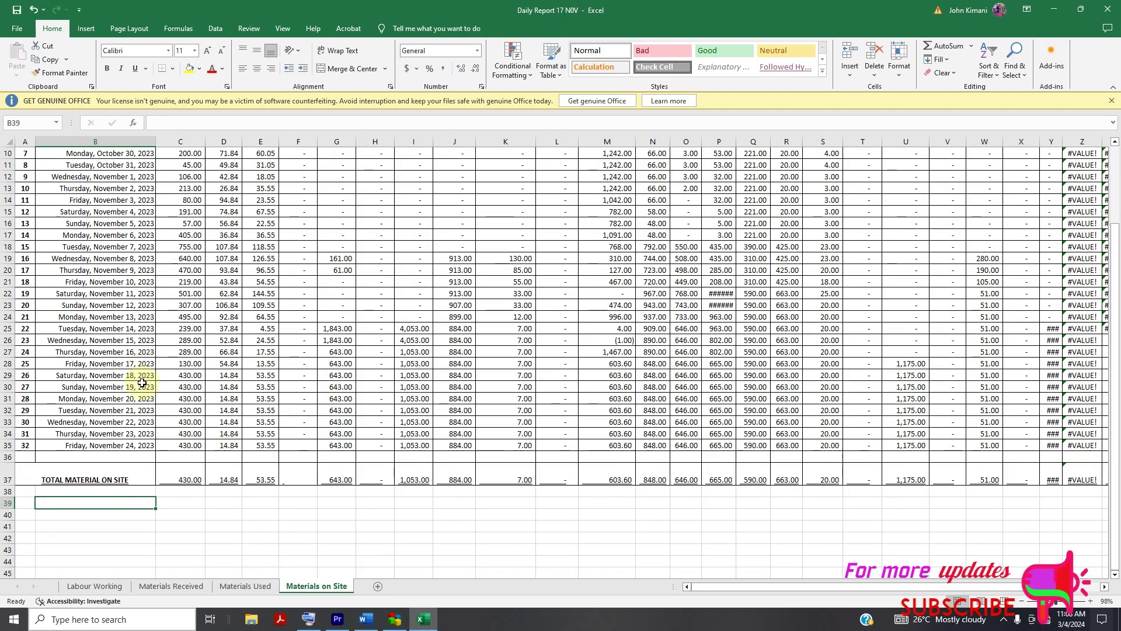
scroll(330, 397, "up", 1)
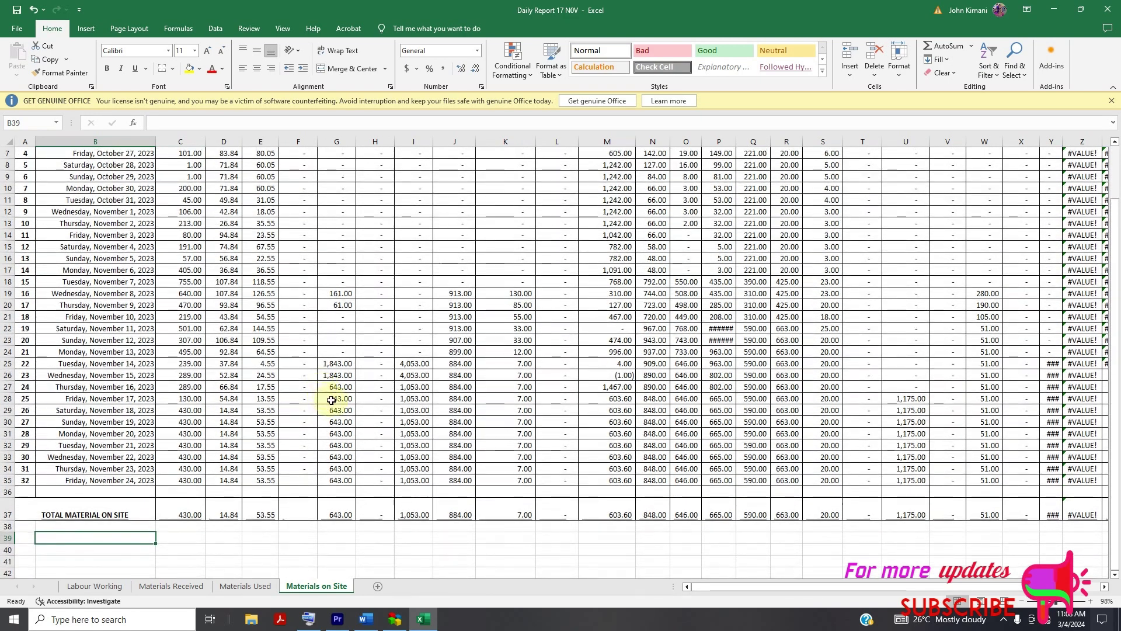
scroll(331, 400, "up", 2)
scroll(335, 409, "down", 2)
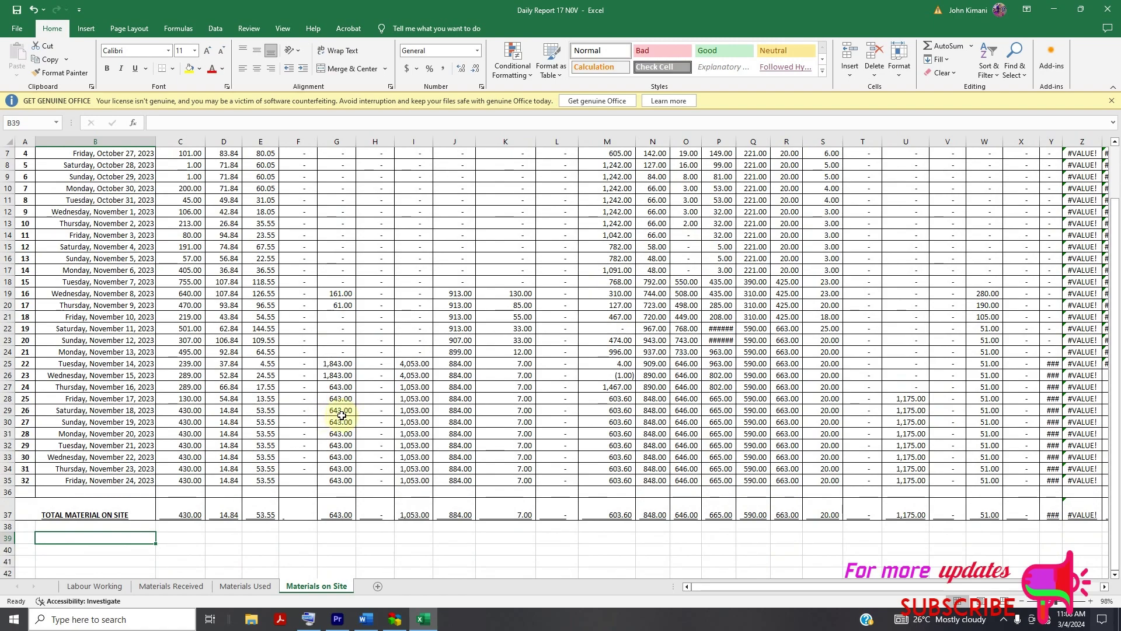
In the November 18 row of Materials Used, enter timber of 1000 ft 2 x 2, 100 ft 3 x 2, 2000 ft 4 x 2 and 1000 ft 6 x 1.
left_click(249, 574)
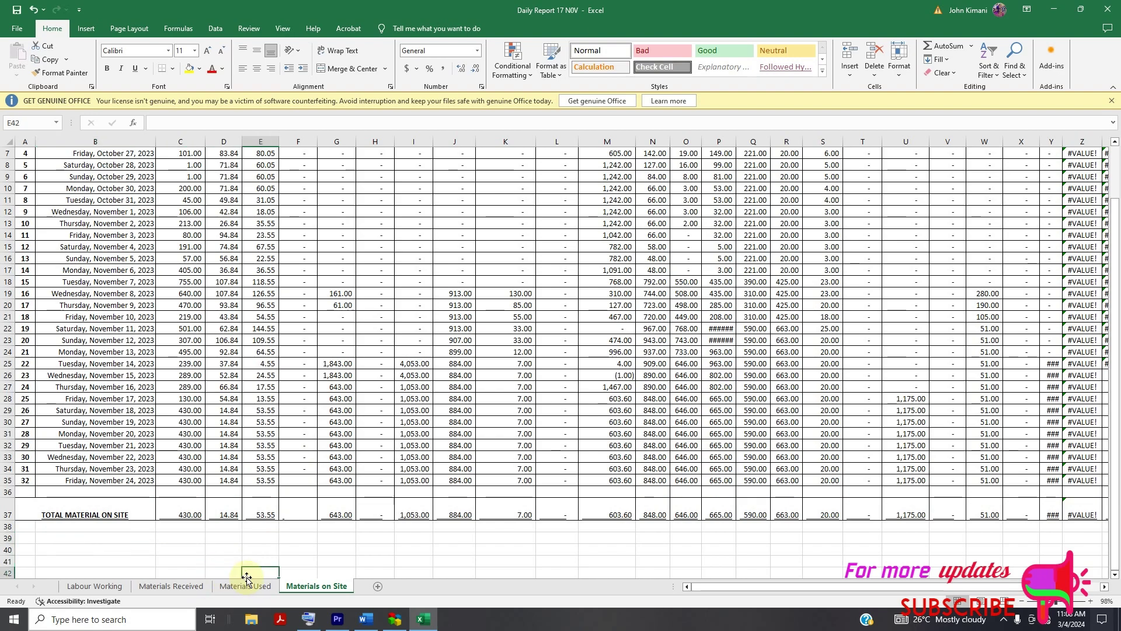
left_click(245, 586)
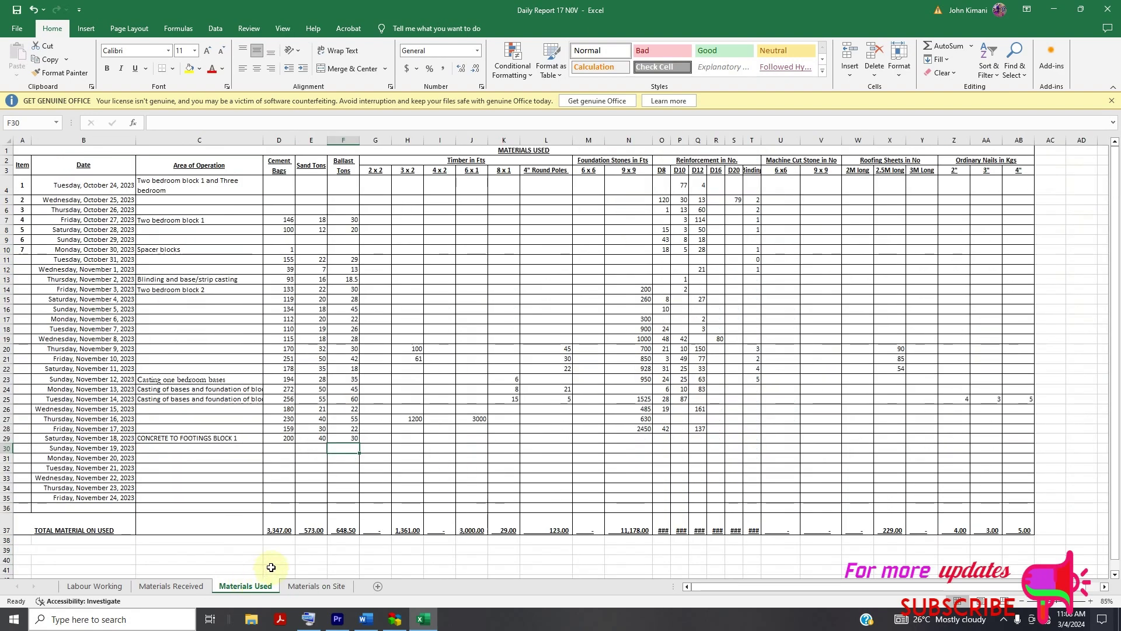
left_click(380, 436)
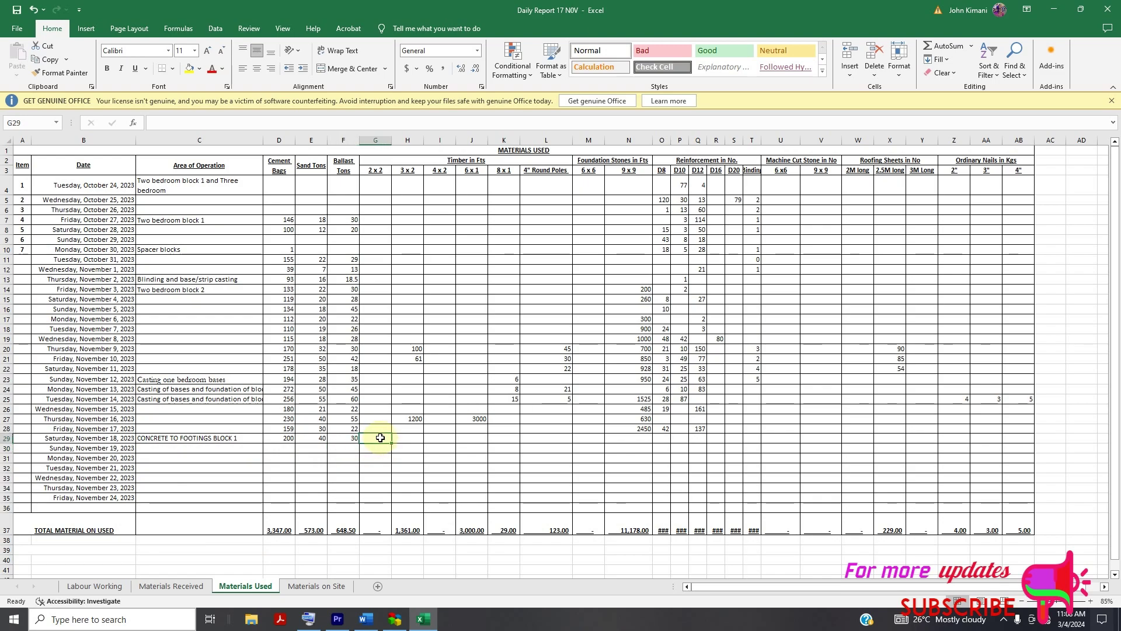
type("1000")
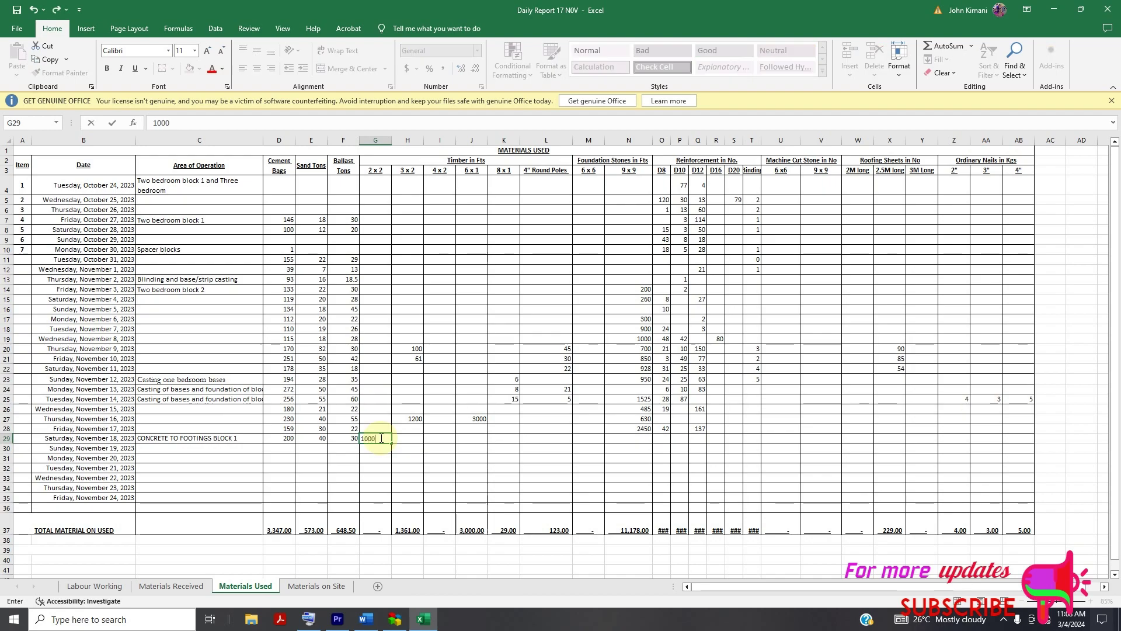
left_click(415, 443)
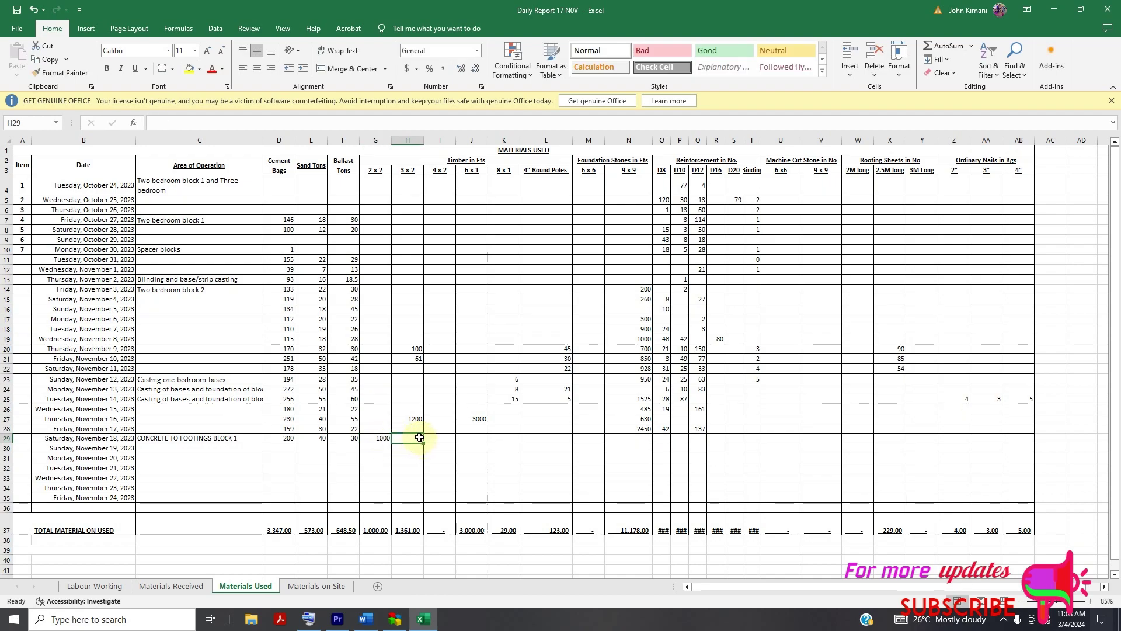
type("100")
left_click(447, 442)
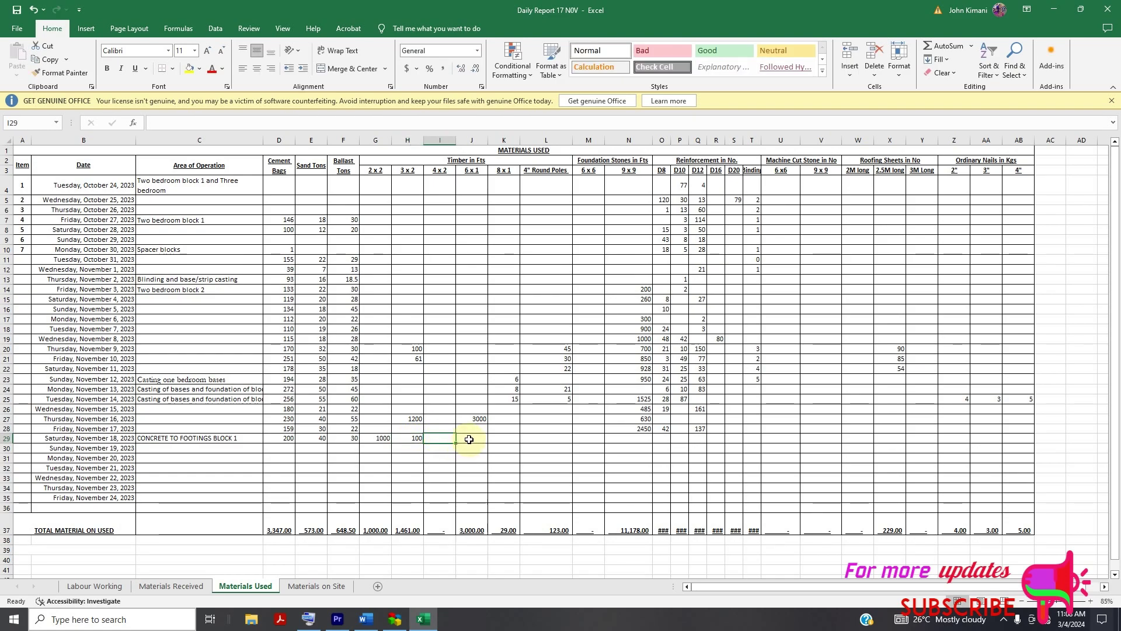
type("2000")
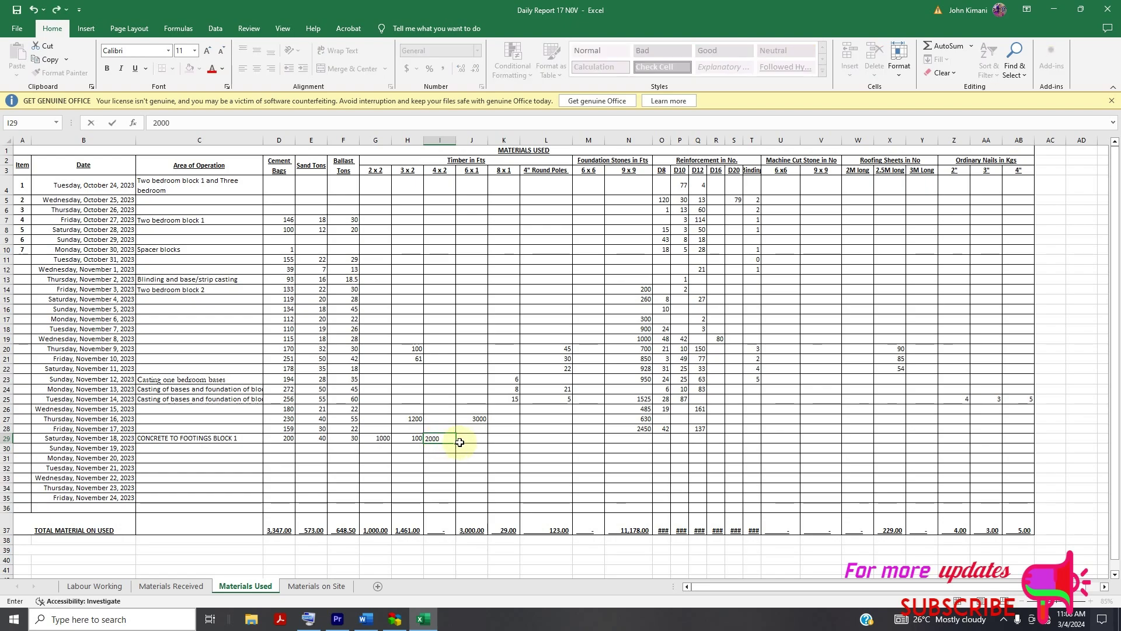
left_click(476, 443)
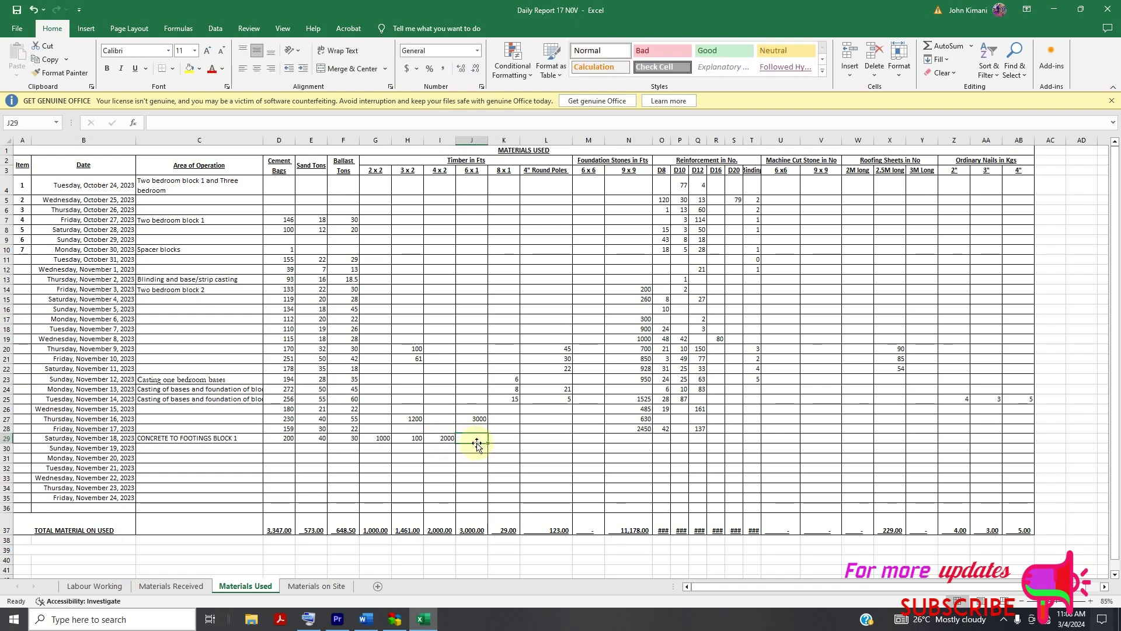
type("1000")
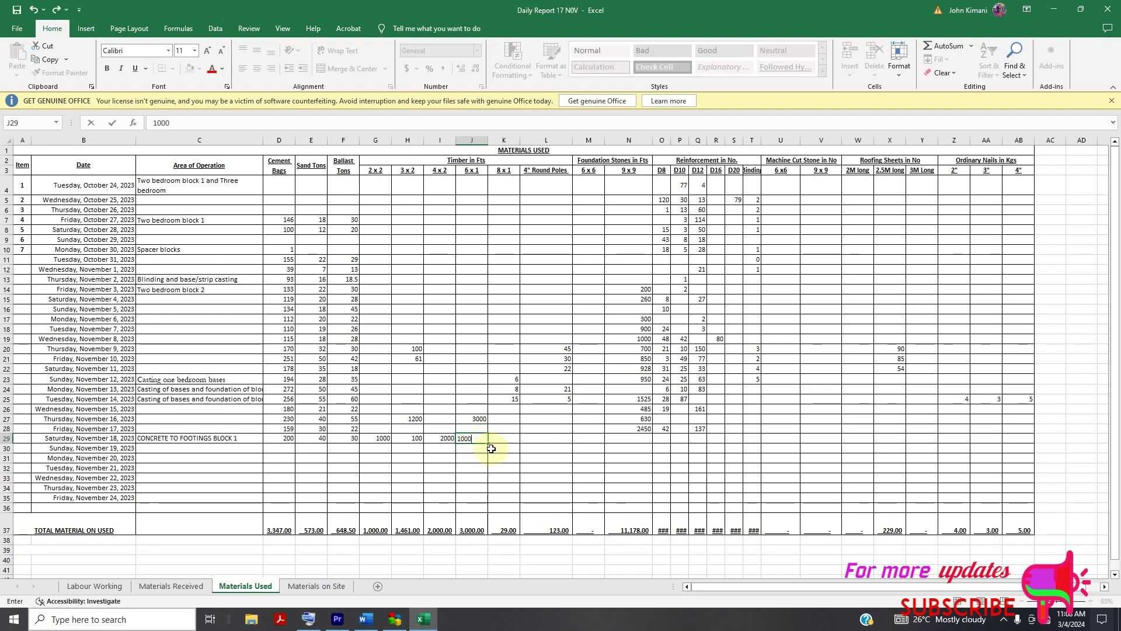
Enter 2300 ft of 9 x 9 foundation stones in the November 18 row of Materials Used.
left_click(599, 429)
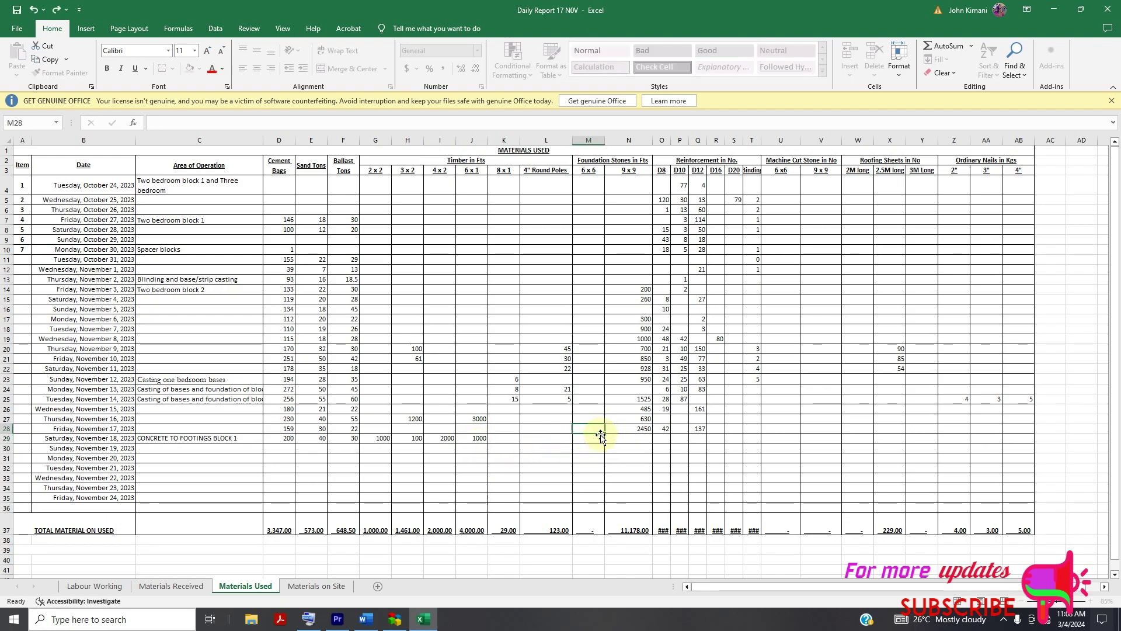
left_click(640, 439)
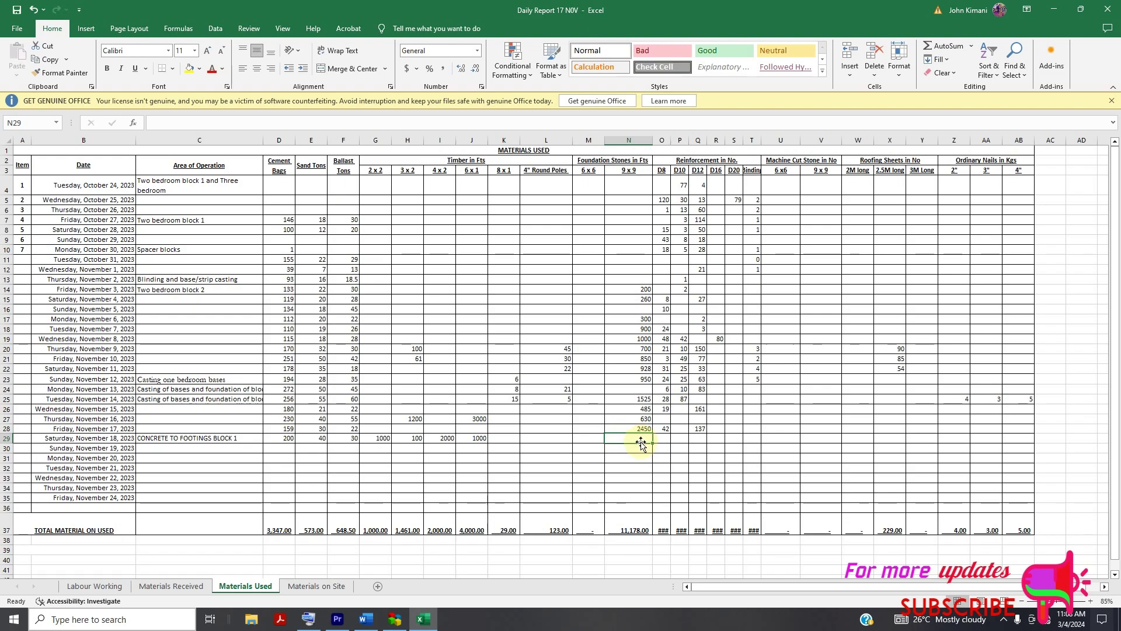
type("2300")
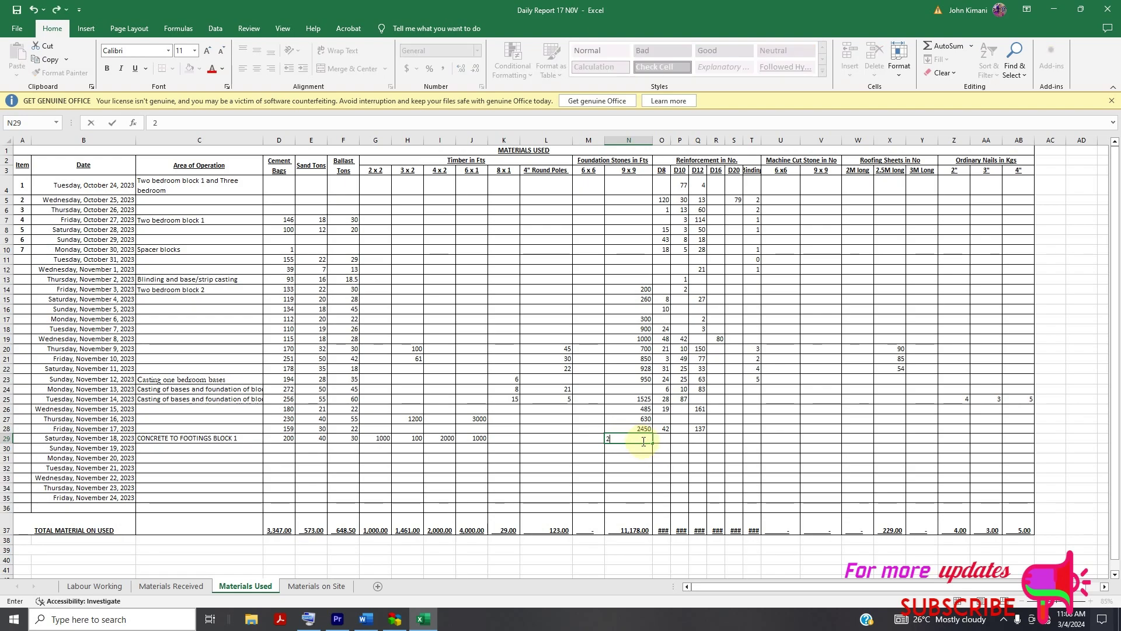
left_click(651, 441)
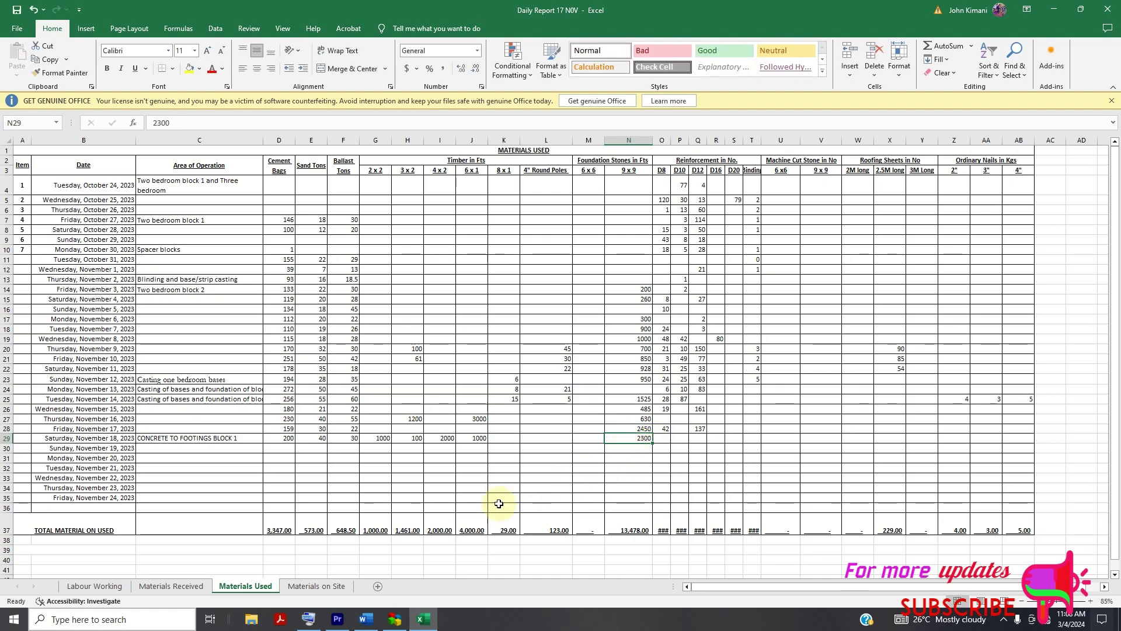
Autofit the 2 x 2 timber column on the Materials on Site sheet and review the November 18 balances and totals.
left_click(338, 586)
scroll(354, 462, "down", 1)
left_click(301, 403)
key("ctrl+Up")
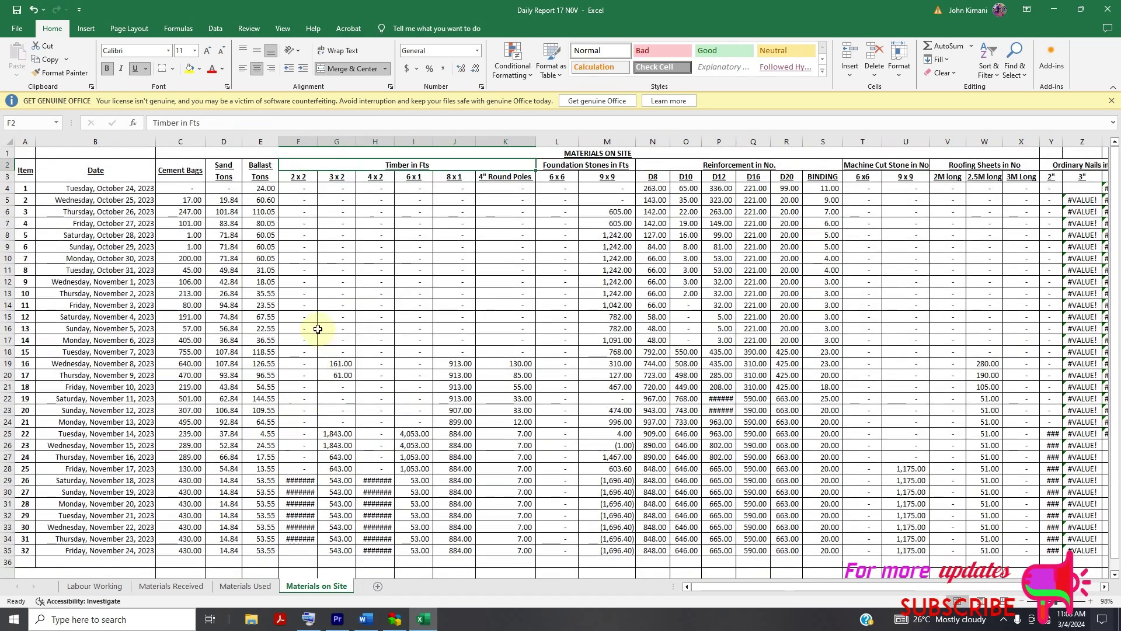
left_click(316, 176)
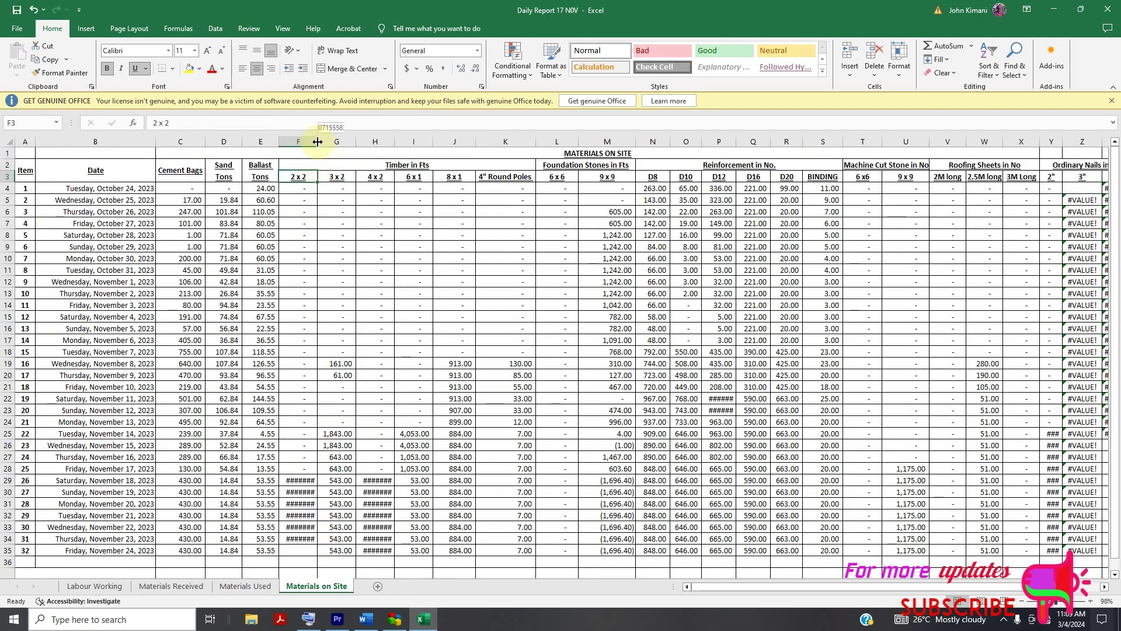
double_click(318, 142)
scroll(350, 345, "down", 2)
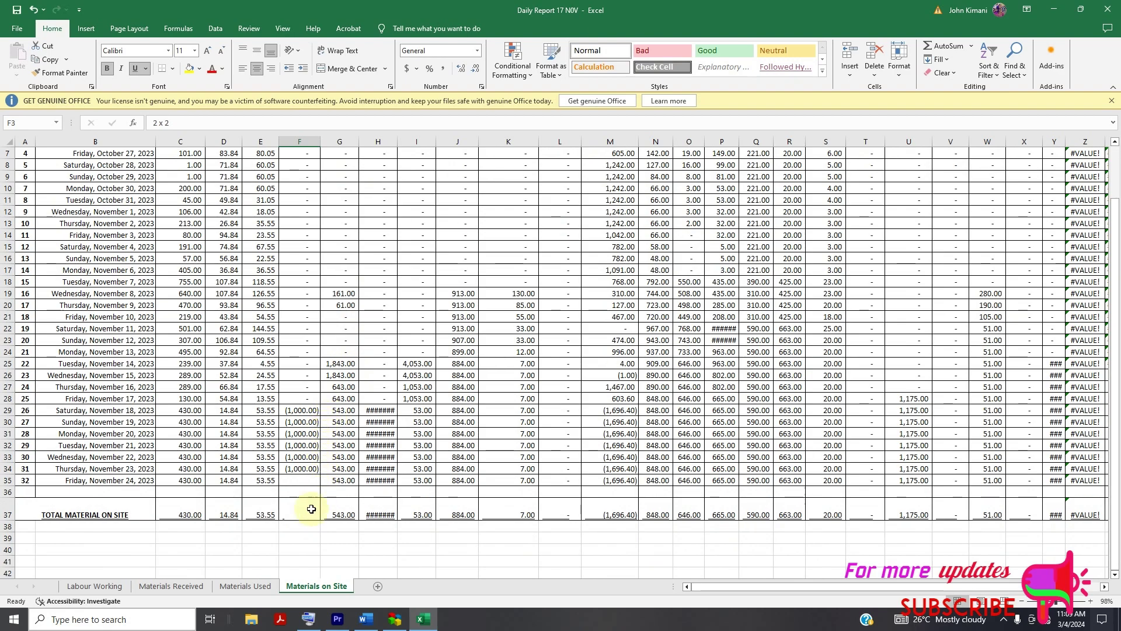
In the November 18 row of Materials Received, enter timber of 2000 ft 3 x 2, 3000 ft 4 x 2 and 2000 ft 6 x 1.
left_click(257, 587)
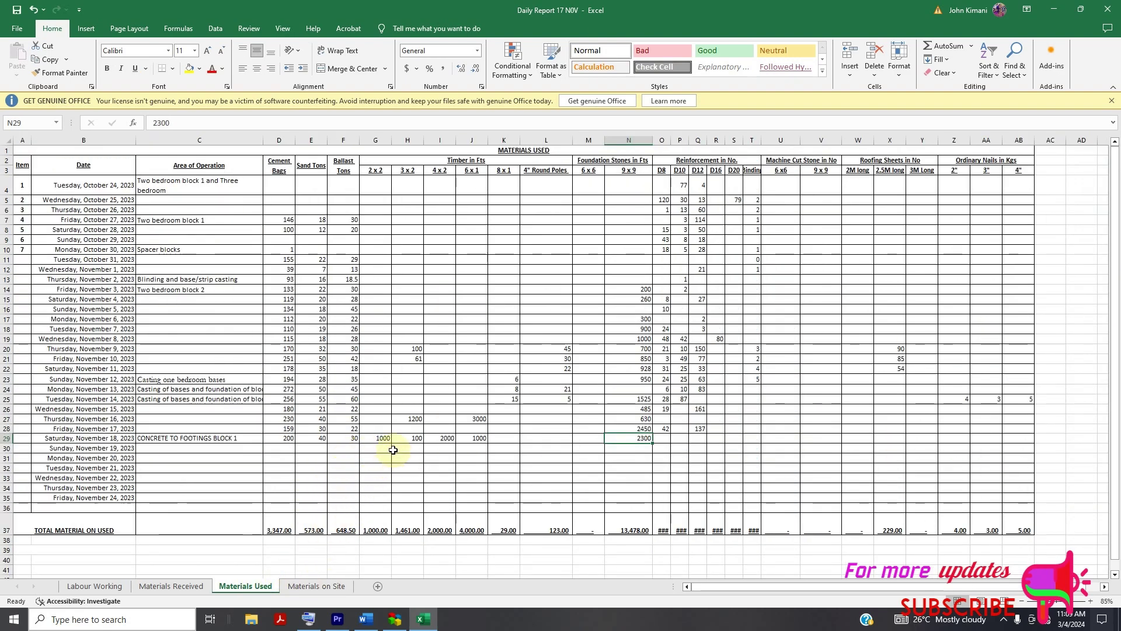
left_click(187, 586)
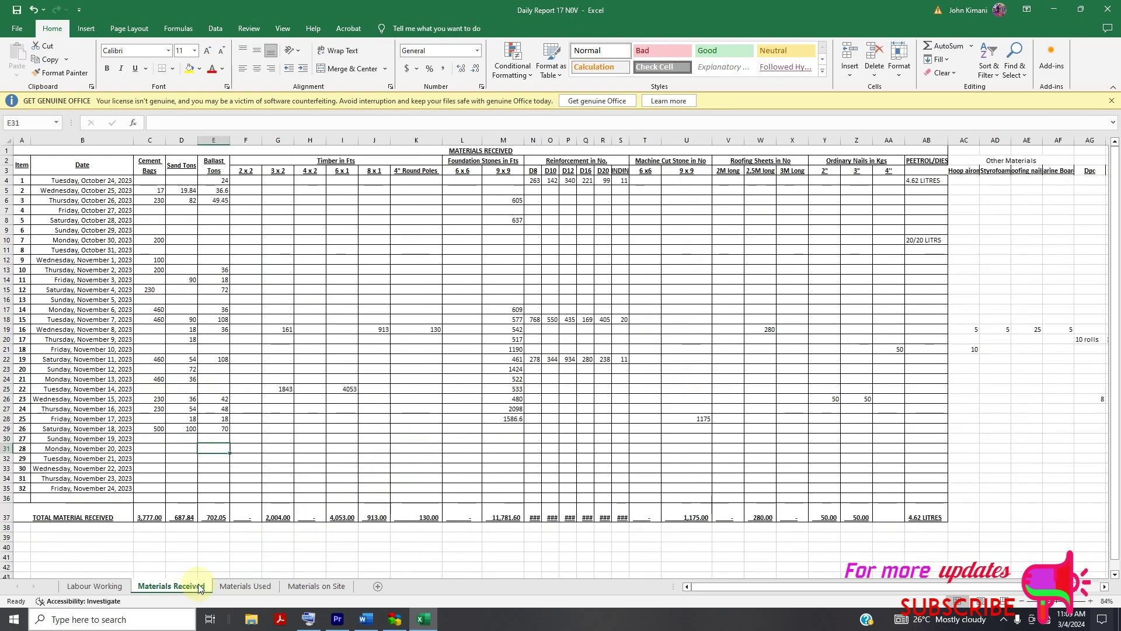
left_click(245, 587)
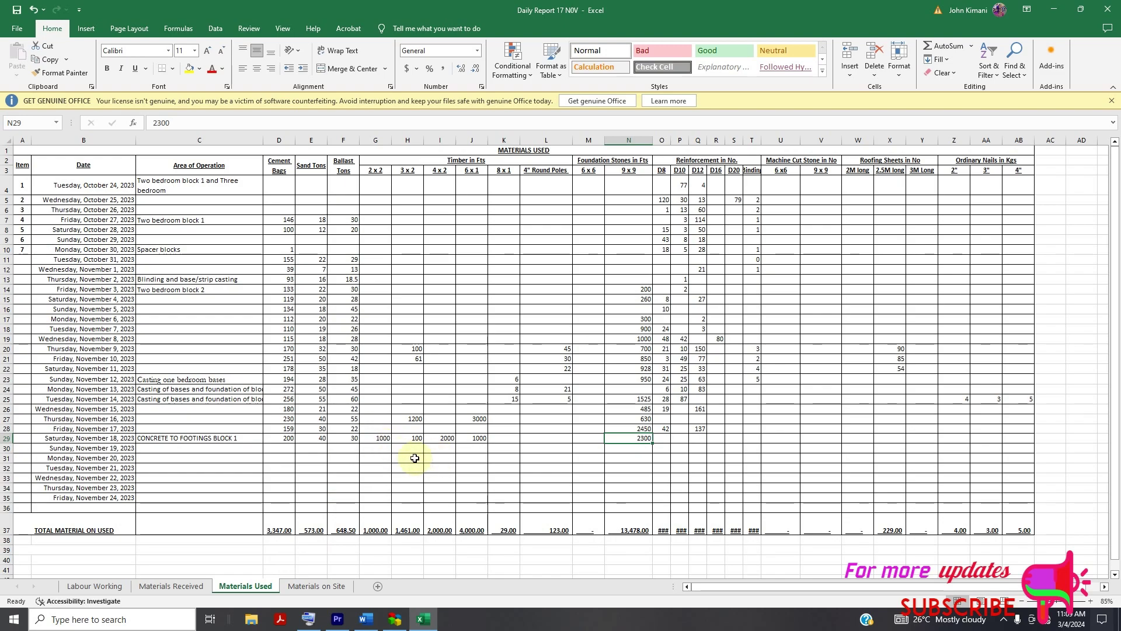
left_click(192, 587)
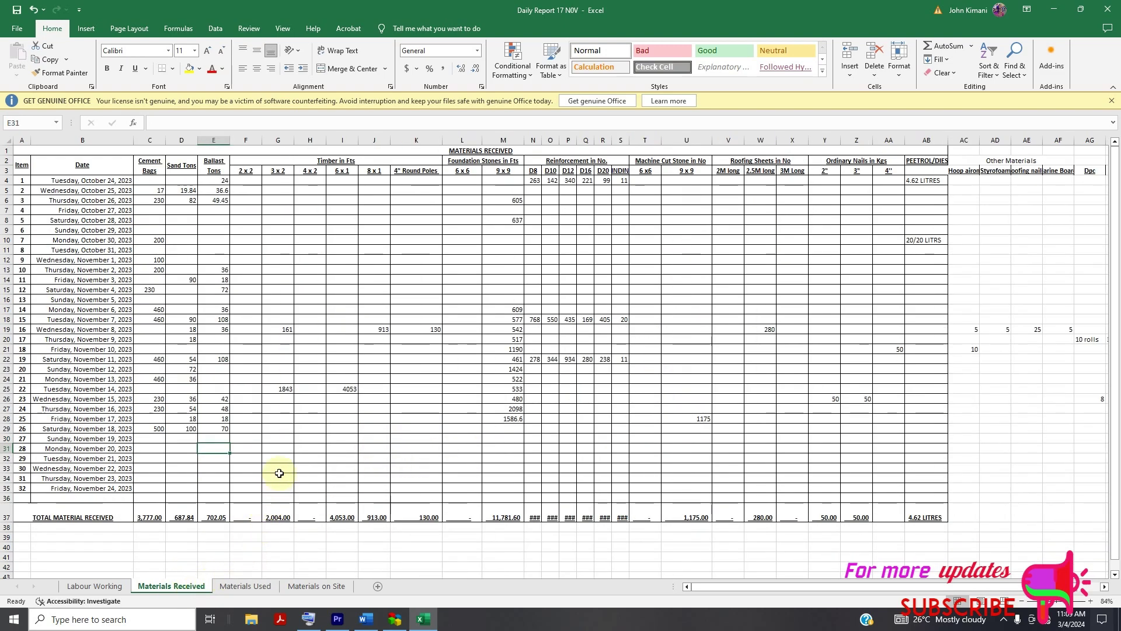
left_click(278, 432)
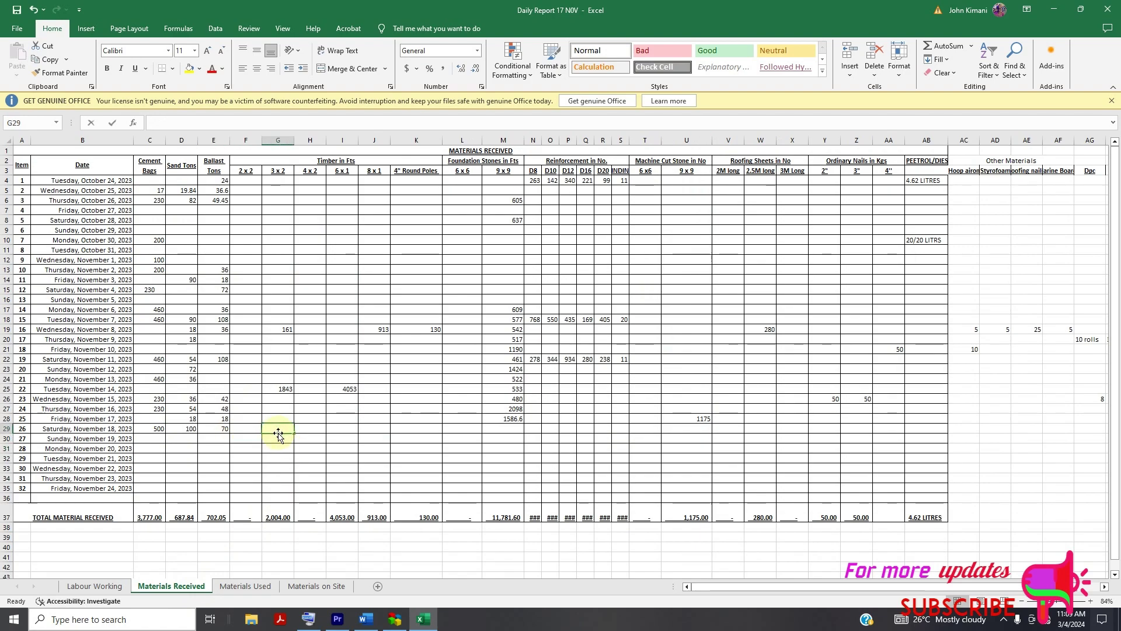
type("2000")
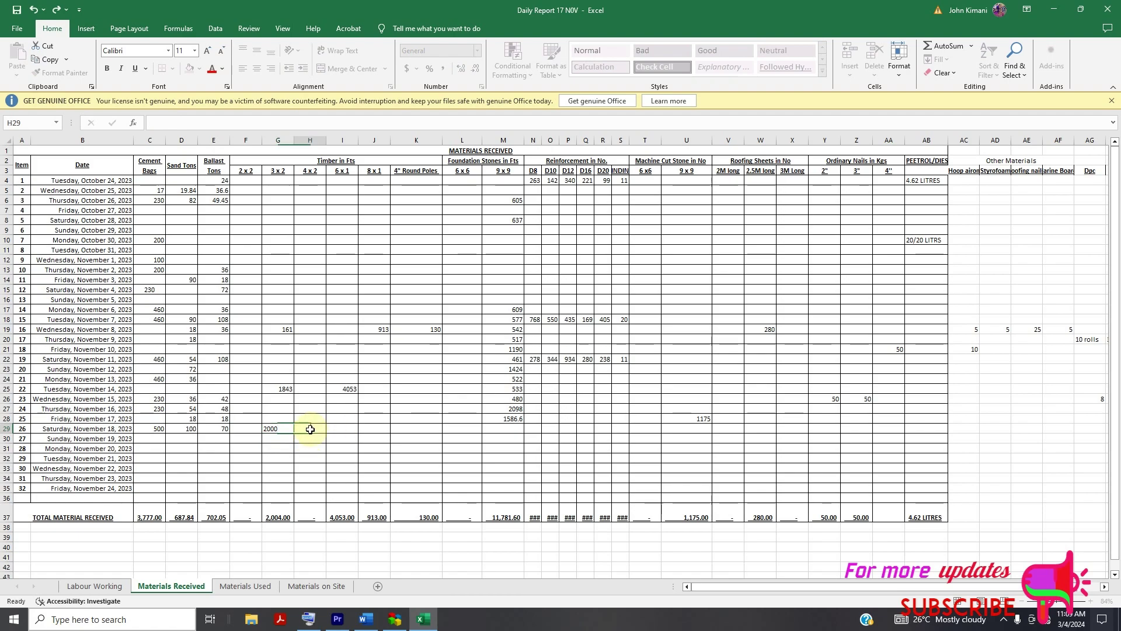
left_click(310, 429)
type("30")
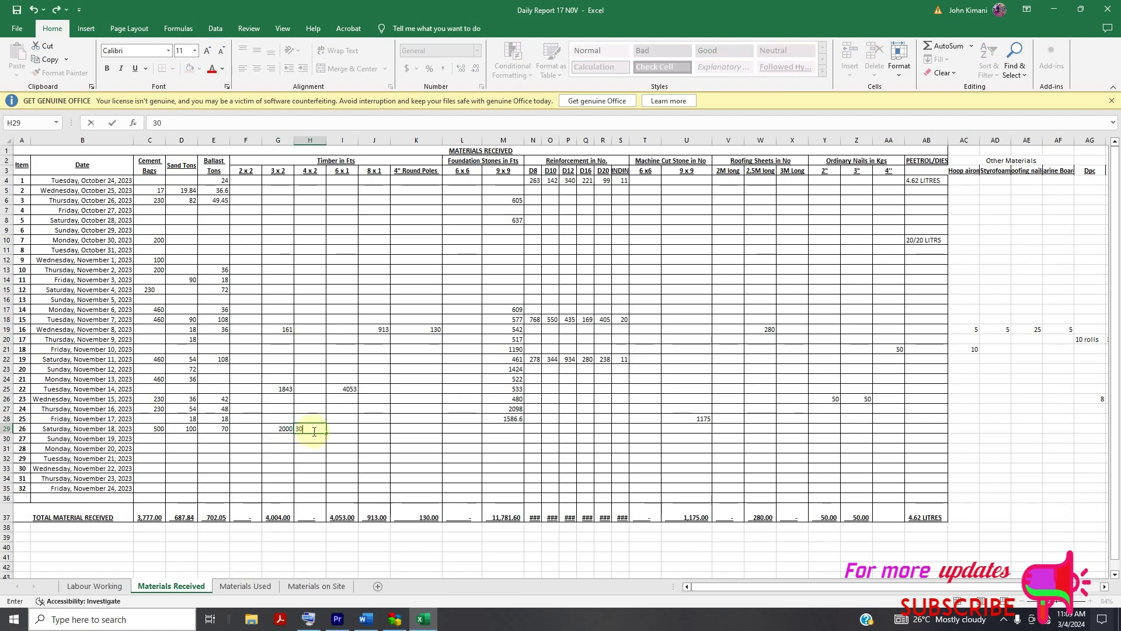
type("00")
left_click(337, 429)
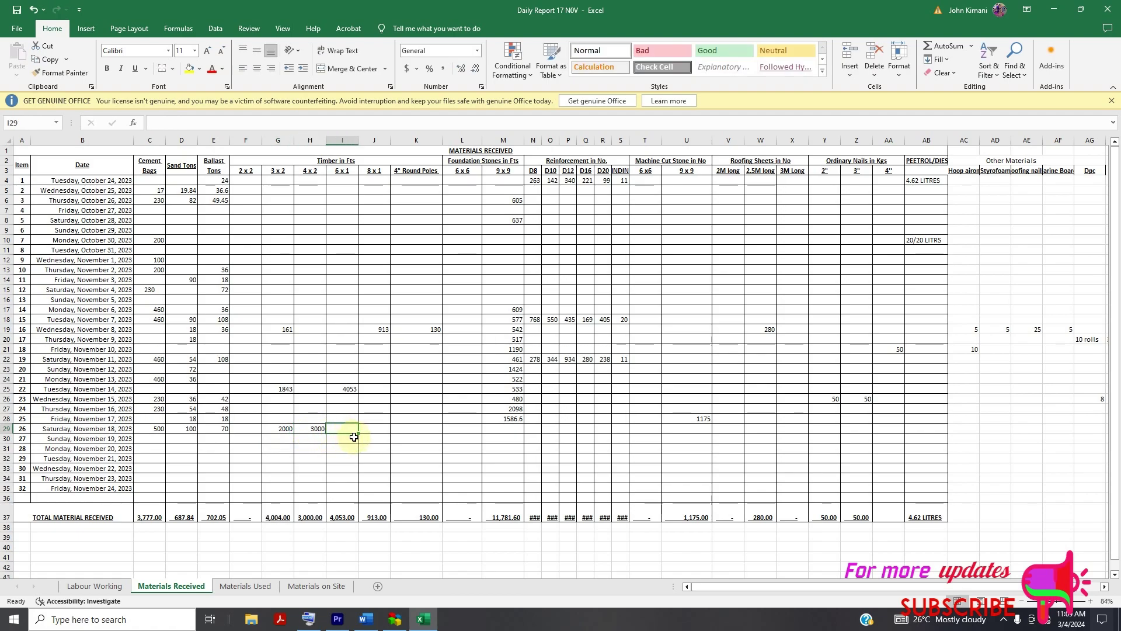
type("2000")
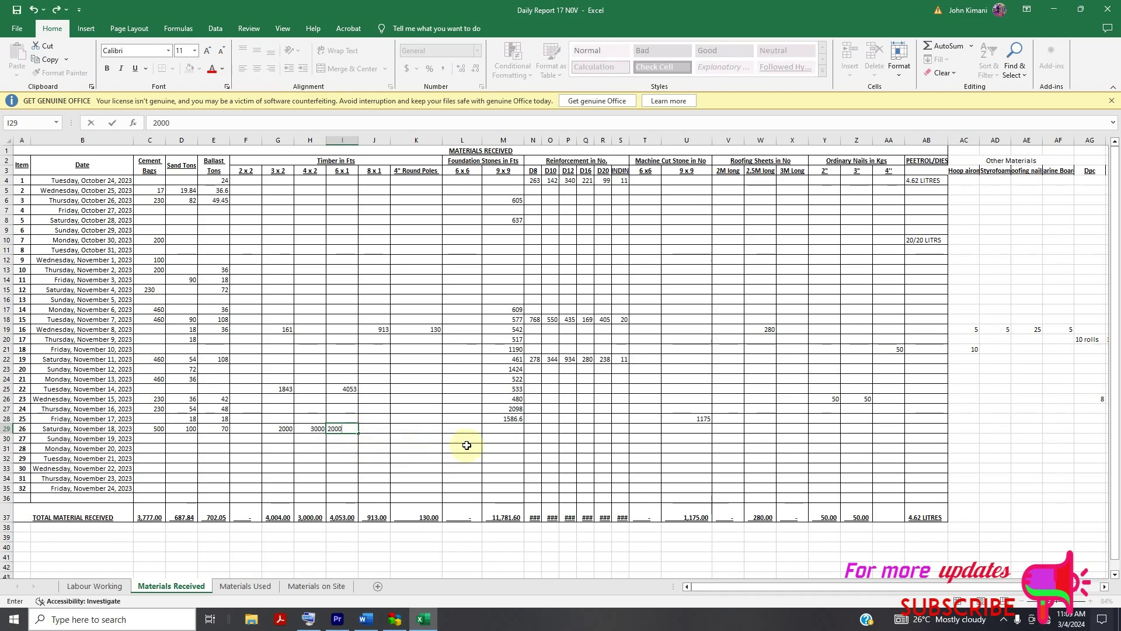
Enter 2000 ft of 9 x 9 foundation stones in the November 18 row of Materials Received.
left_click(502, 430)
type("20")
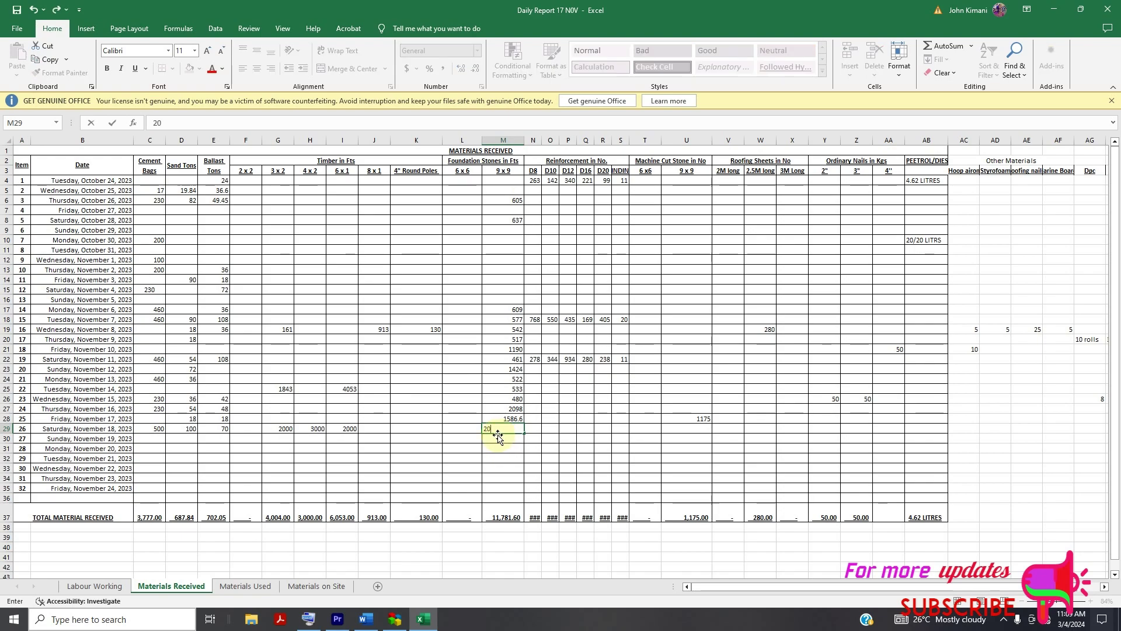
key("Return")
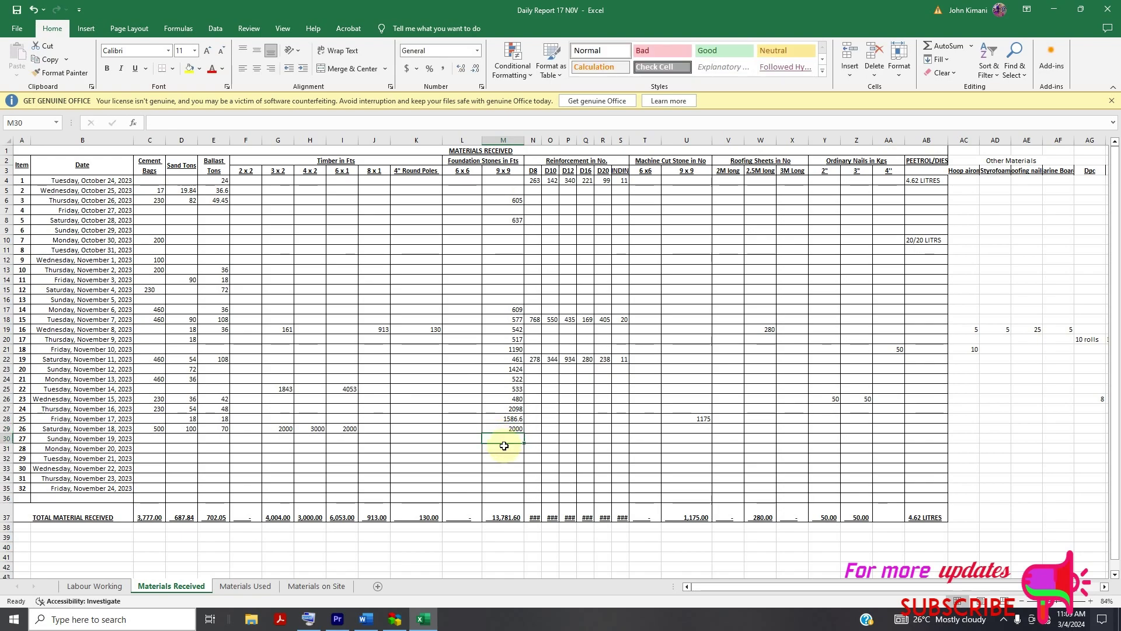
On Materials on Site, inspect the 2 x 2 timber balance formulas for November 18, 19 and 20.
left_click(274, 587)
left_click(312, 586)
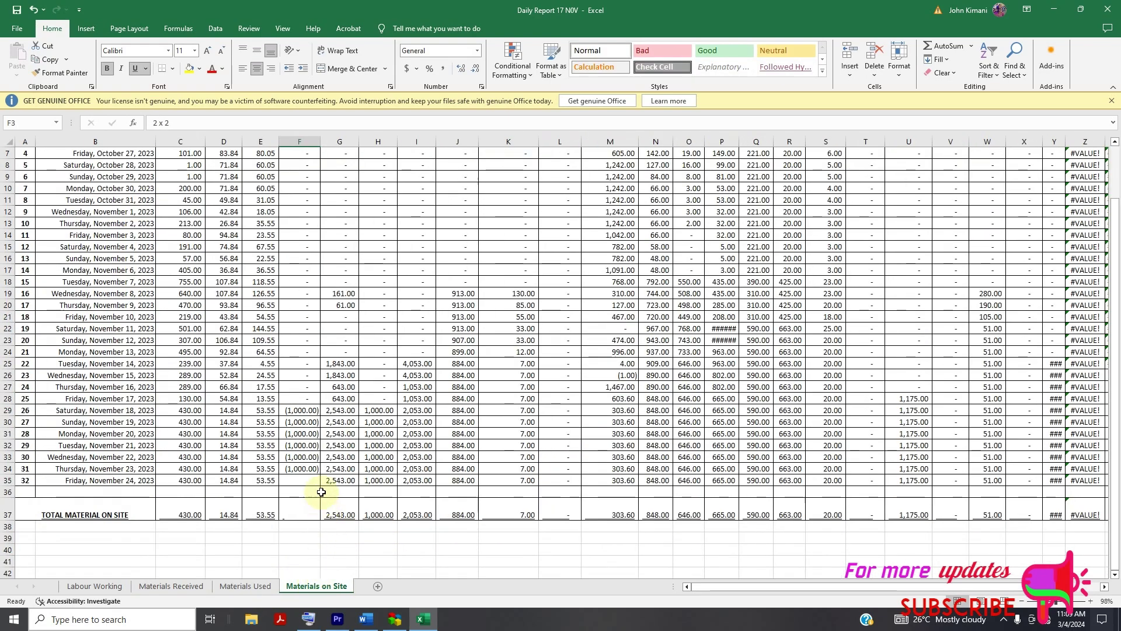
left_click(304, 410)
double_click(304, 410)
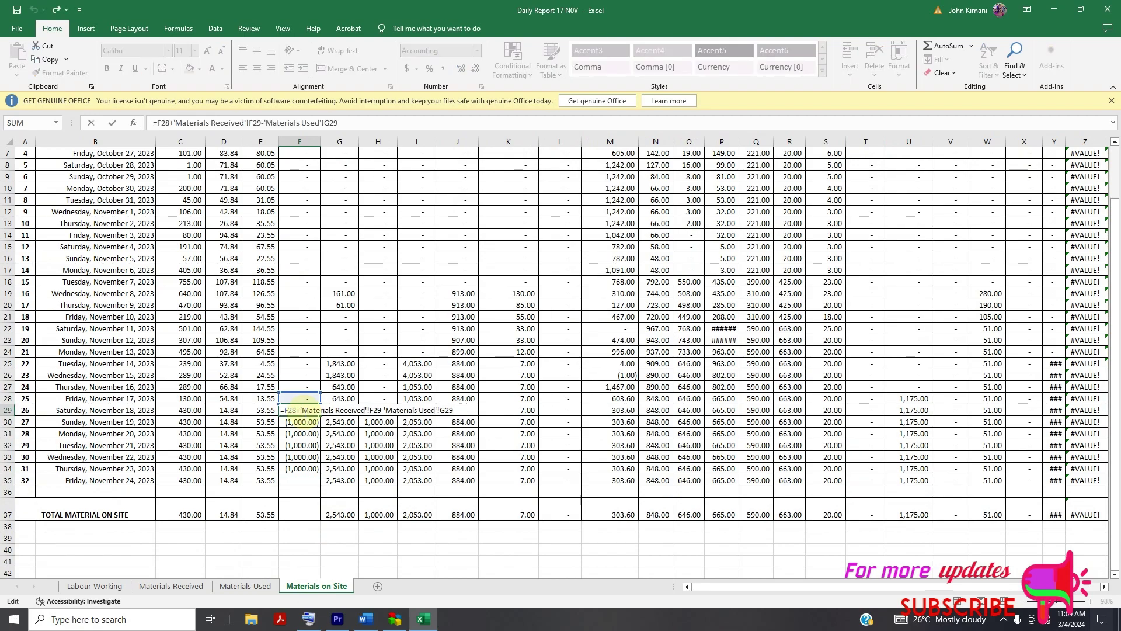
double_click(299, 423)
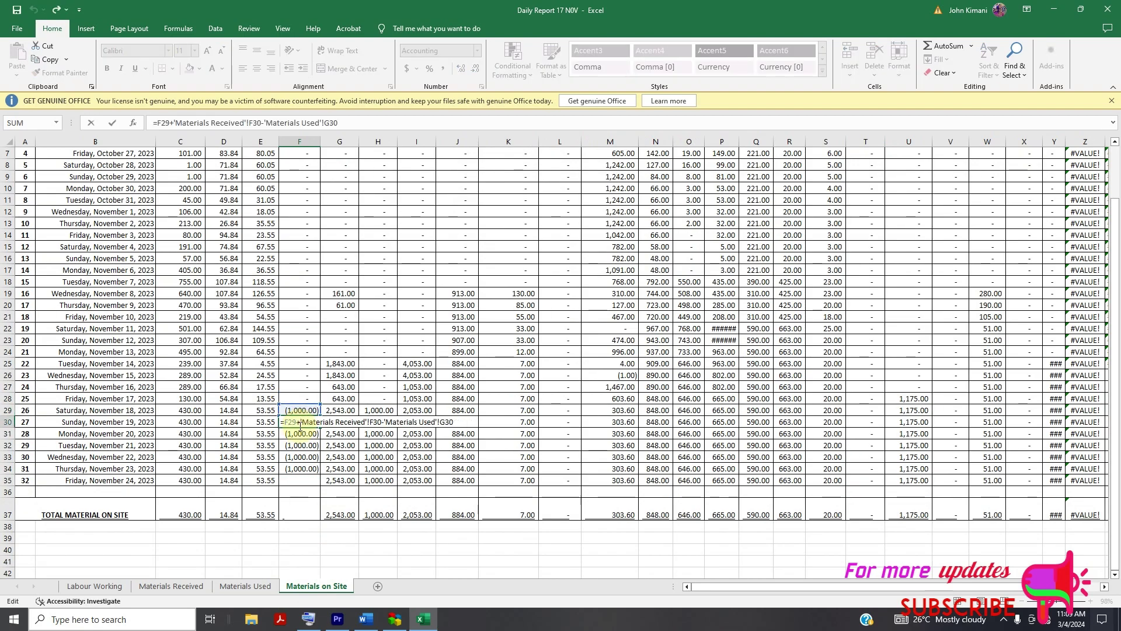
key("Escape")
double_click(301, 433)
key("Escape")
Clear the November 18 on-site balance formulas for every timber column from 2 x 2 through 4" round poles.
left_click(294, 410)
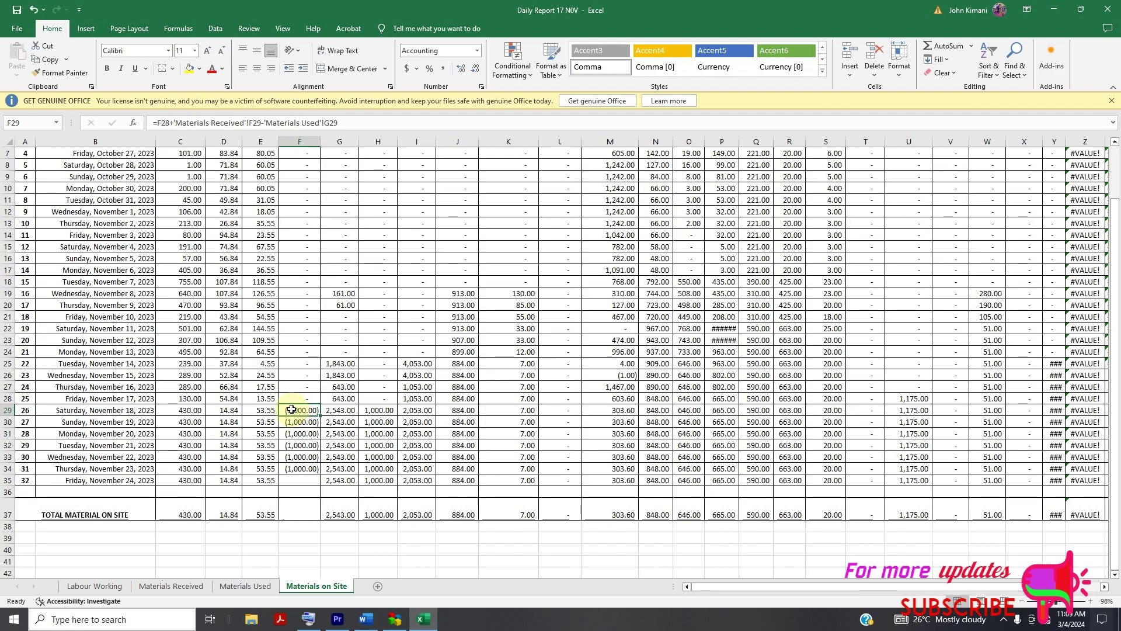
key("Delete")
left_click(342, 411)
key("Delete")
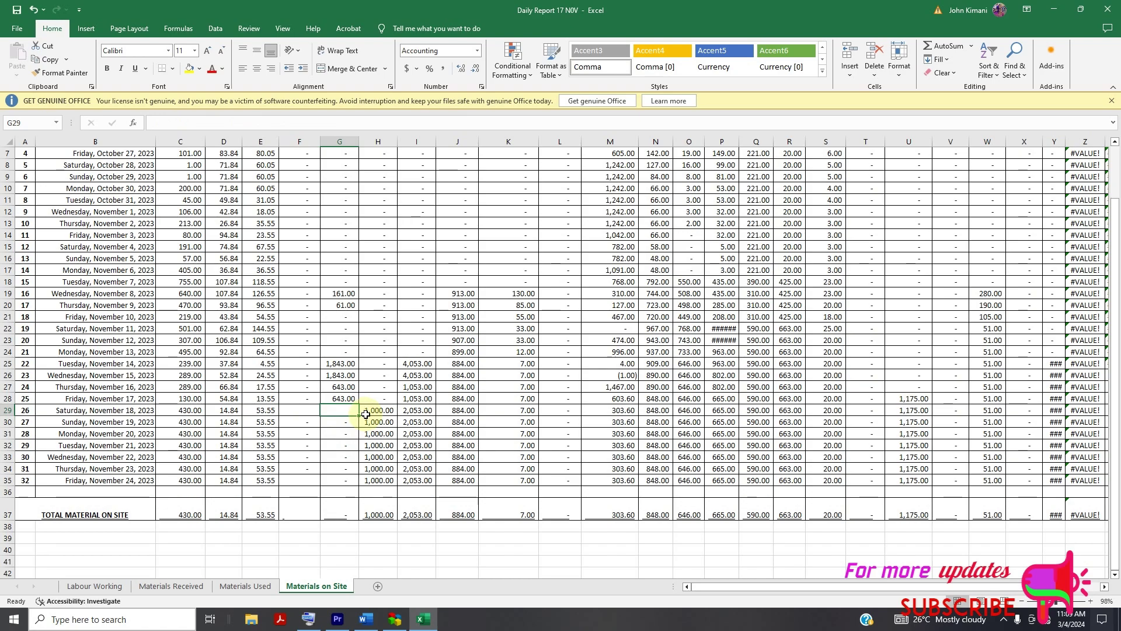
left_click(376, 410)
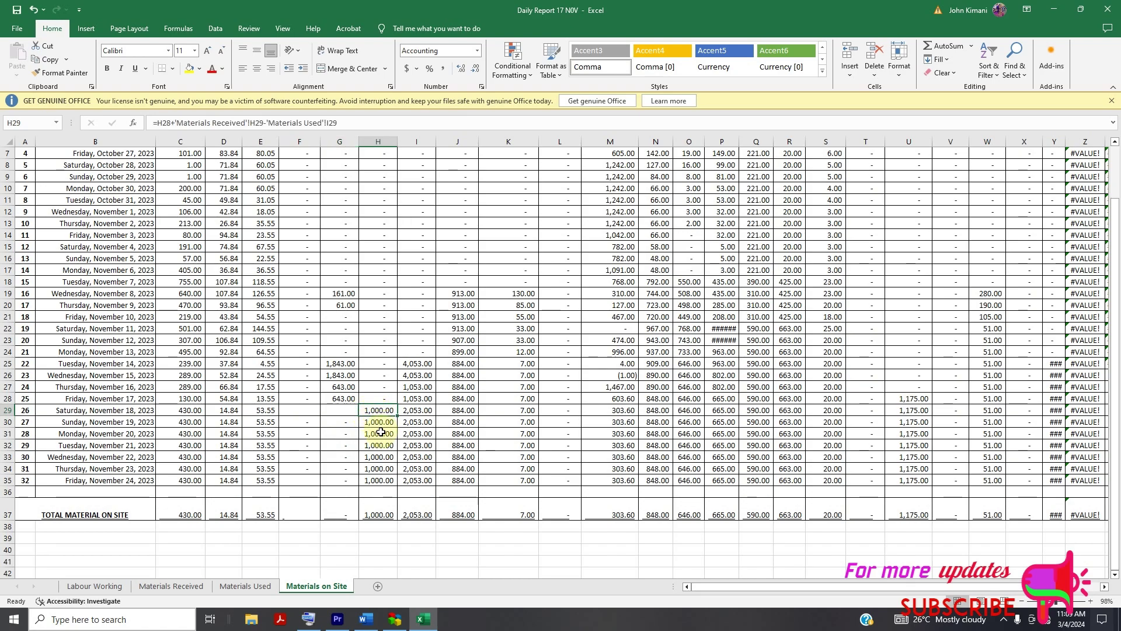
key("Delete")
left_click(414, 410)
key("Delete")
left_click(446, 412)
key("Delete")
left_click(507, 411)
key("Delete")
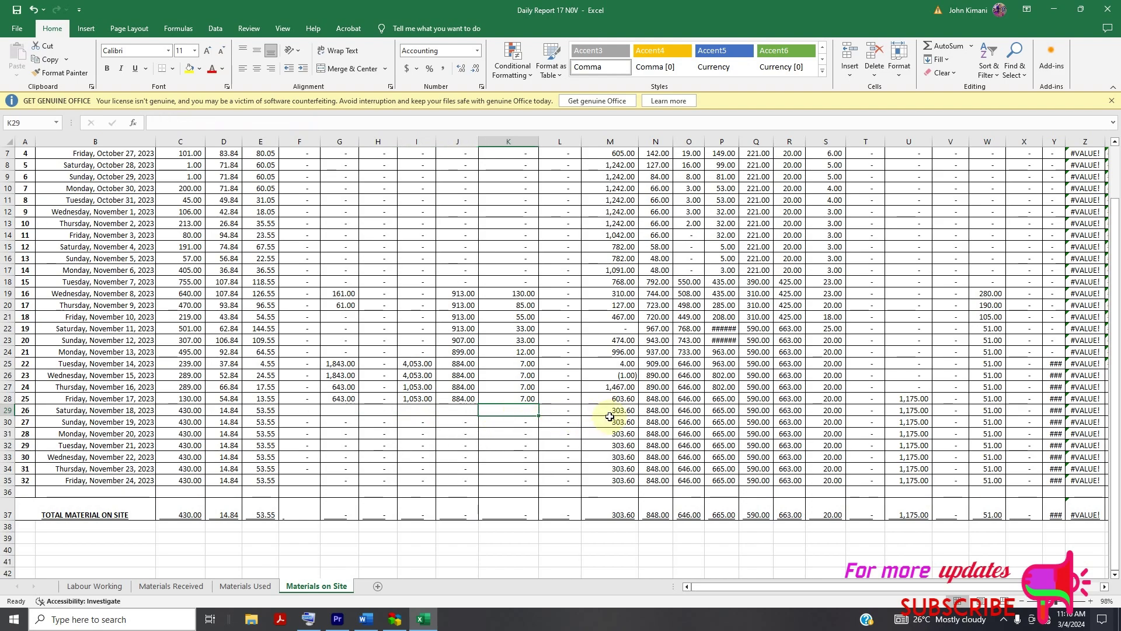
Clear the November 18 on-site balances for 9 x 9 foundation stones and reinforcement D8, D10, D12, D16 and D20.
left_click(617, 410)
key("Delete")
left_click(657, 410)
key("Delete")
left_click(689, 411)
key("Delete")
left_click(722, 410)
key("Delete")
left_click(758, 411)
key("Delete")
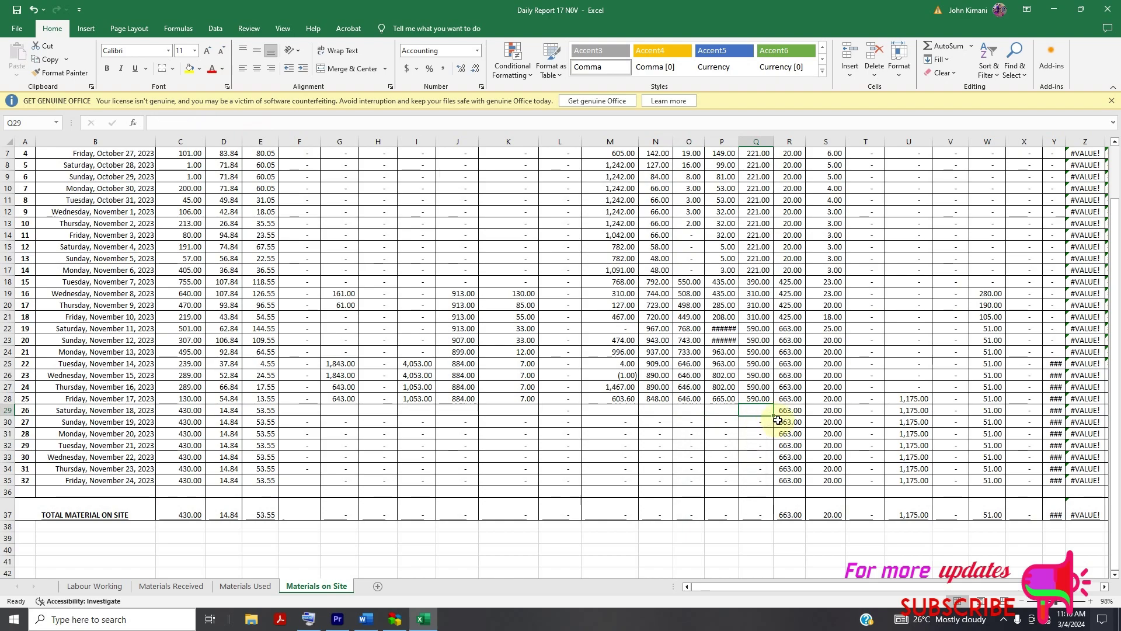
left_click(787, 411)
key("Delete")
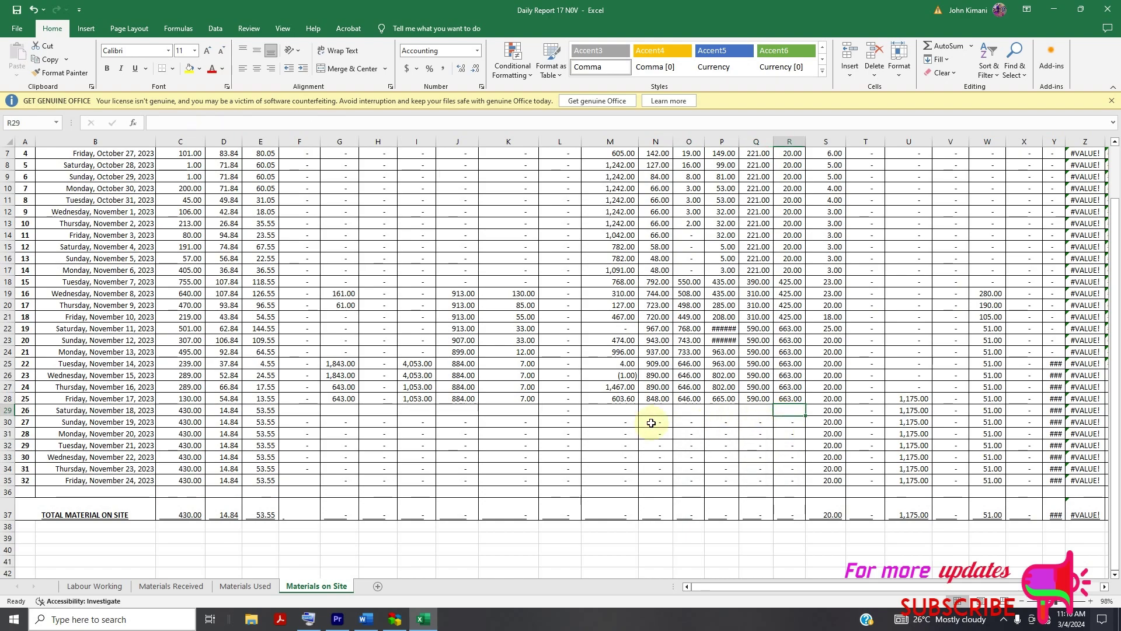
Fill the November 18 cement bags balance formula across the row through the D20 reinforcement column.
left_click(201, 412)
left_click_drag(202, 412, 796, 418)
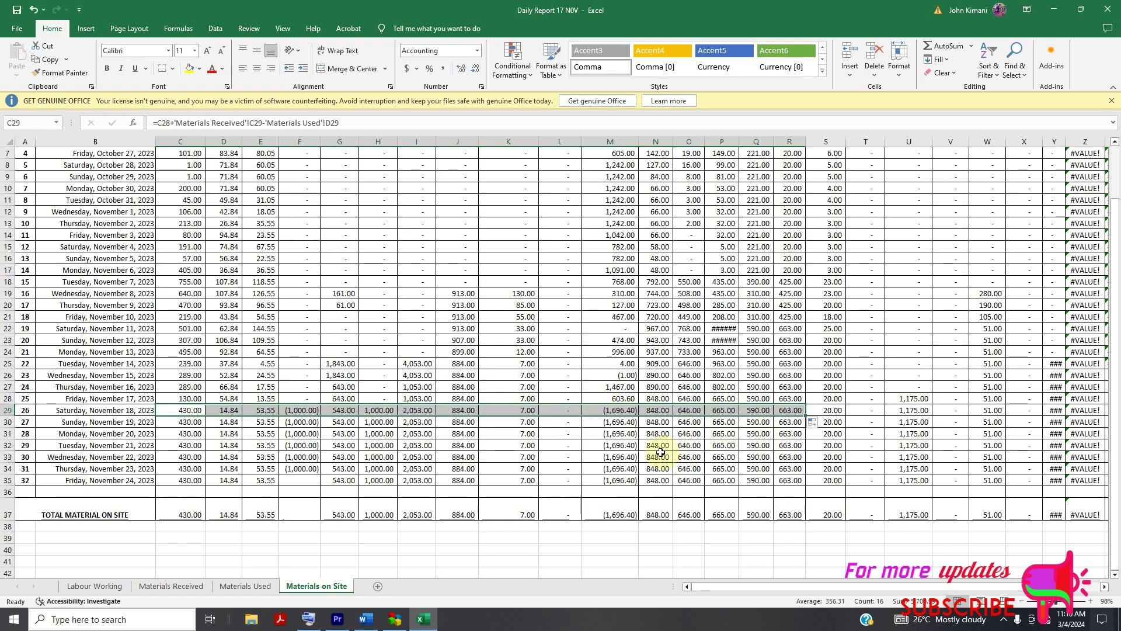
Inspect the 2 x 2 timber total formula and its November 18 balance formula on Materials on Site.
double_click(303, 513)
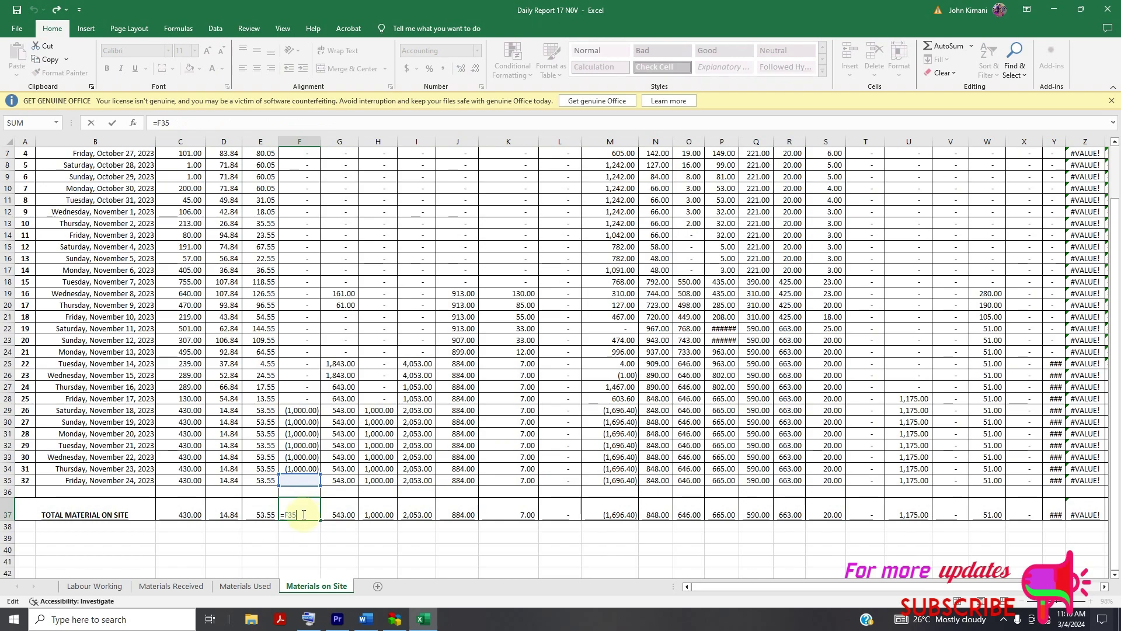
double_click(296, 410)
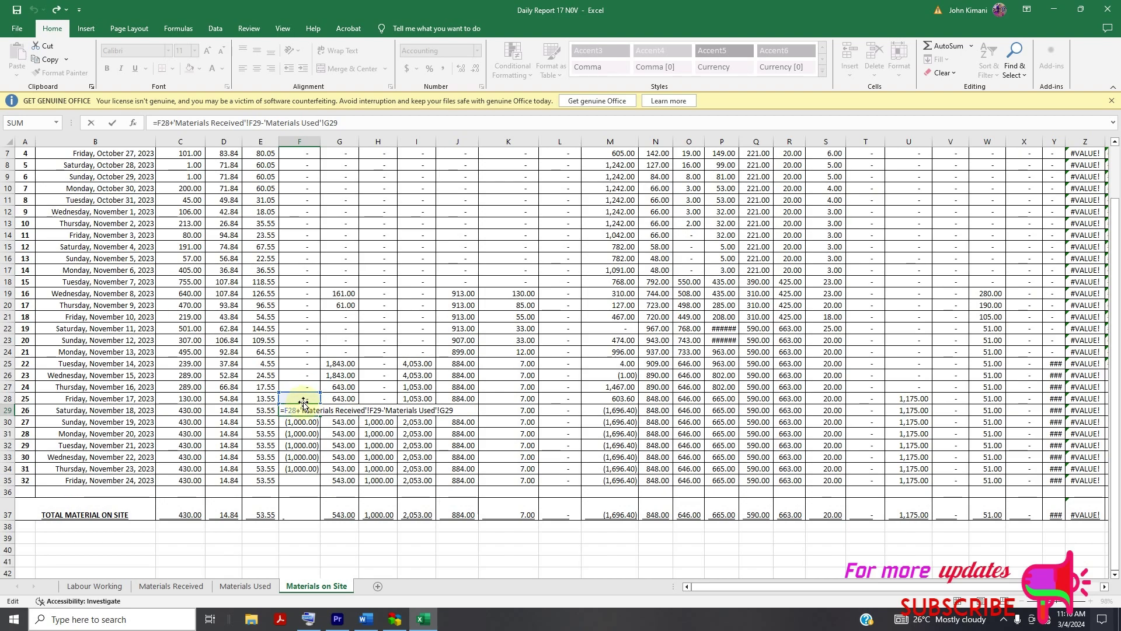
scroll(280, 239, "up", 2)
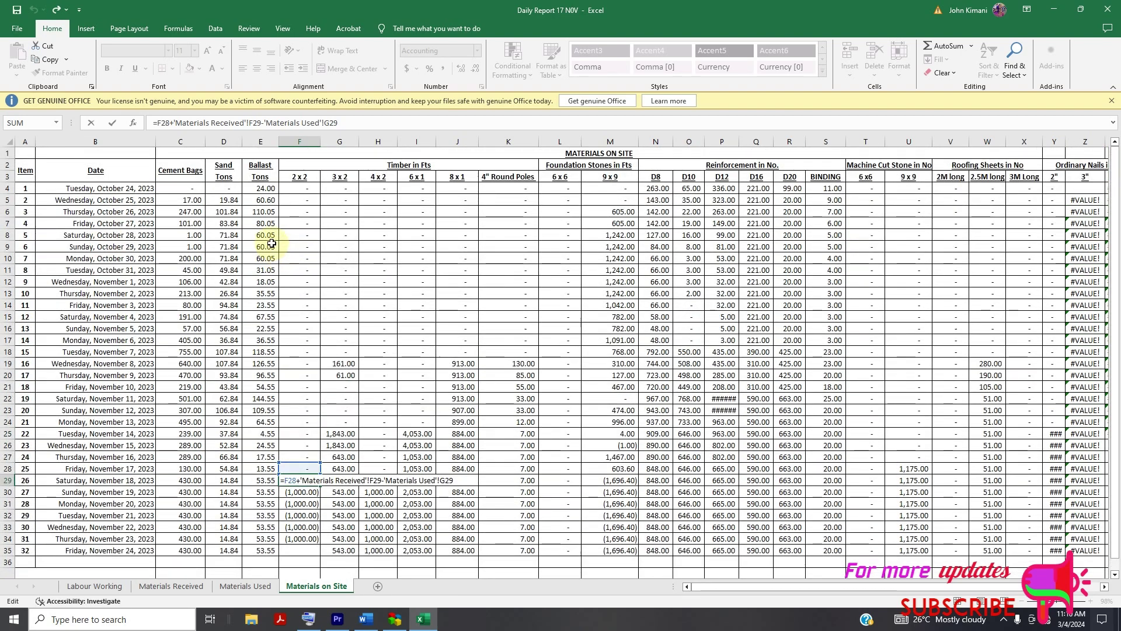
left_click_drag(178, 188, 258, 246)
Clear the November 18 on-site balance formulas for all timber columns and both foundation stone sizes.
left_click(303, 480)
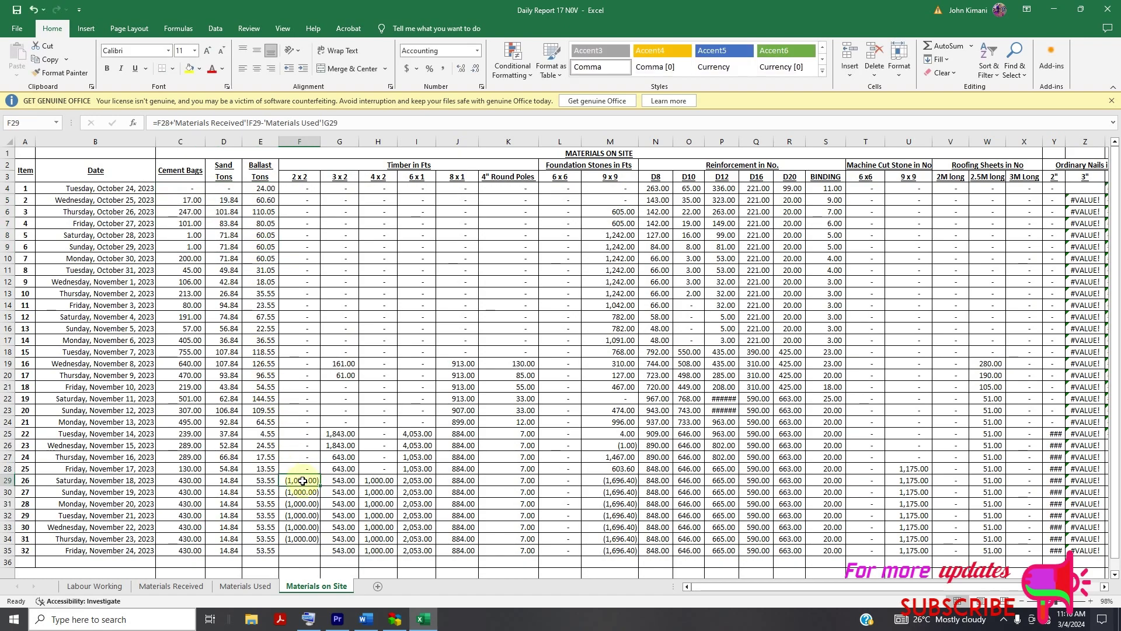
key("Delete")
left_click(340, 480)
key("Delete")
left_click(378, 480)
key("Delete")
left_click(421, 481)
key("Delete")
left_click(458, 481)
key("Delete")
left_click(523, 482)
key("Delete")
left_click(569, 482)
left_click(613, 484)
key("Delete")
left_click(578, 483)
key("Delete")
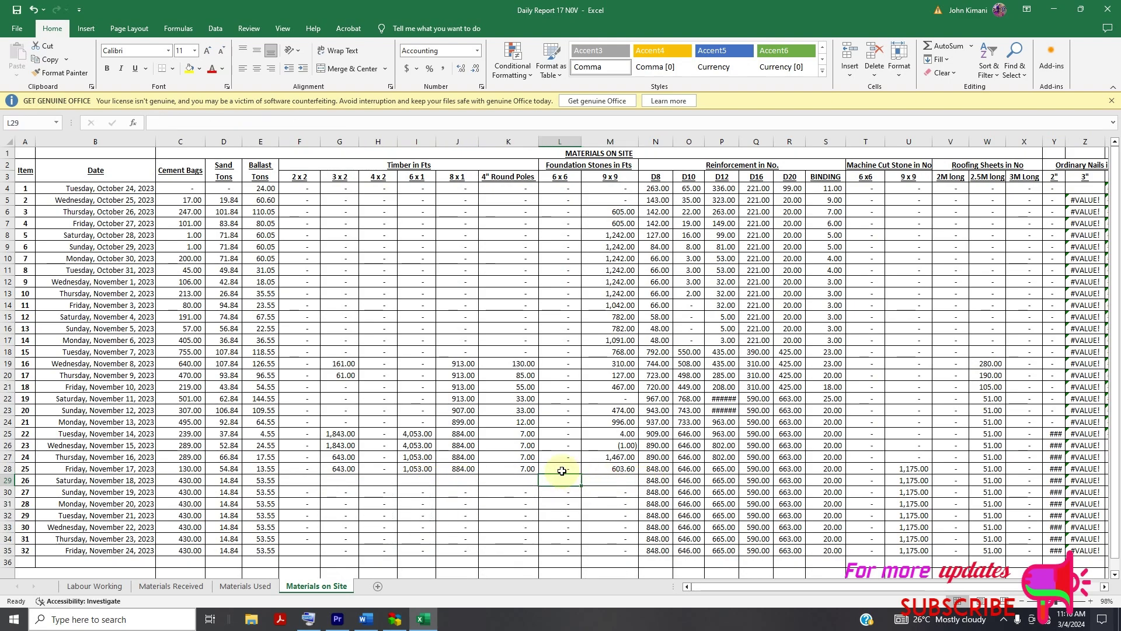
Fill the October 25 cement bags balance formula across to 9 x 9 foundation stones and down to November 24.
left_click_drag(184, 201, 624, 565)
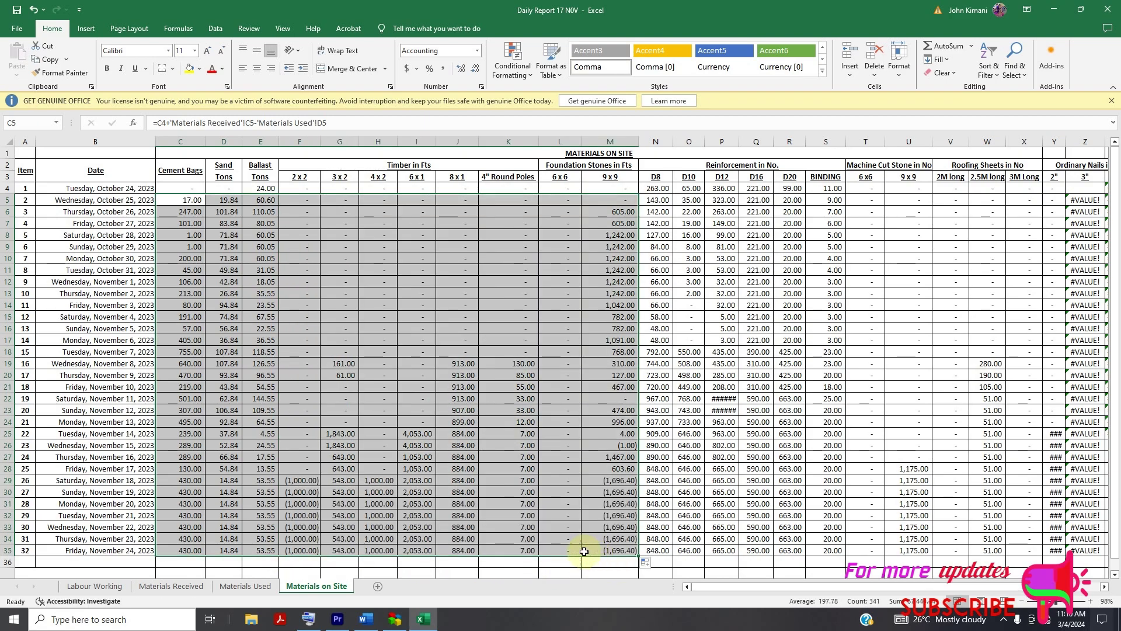
left_click(421, 446)
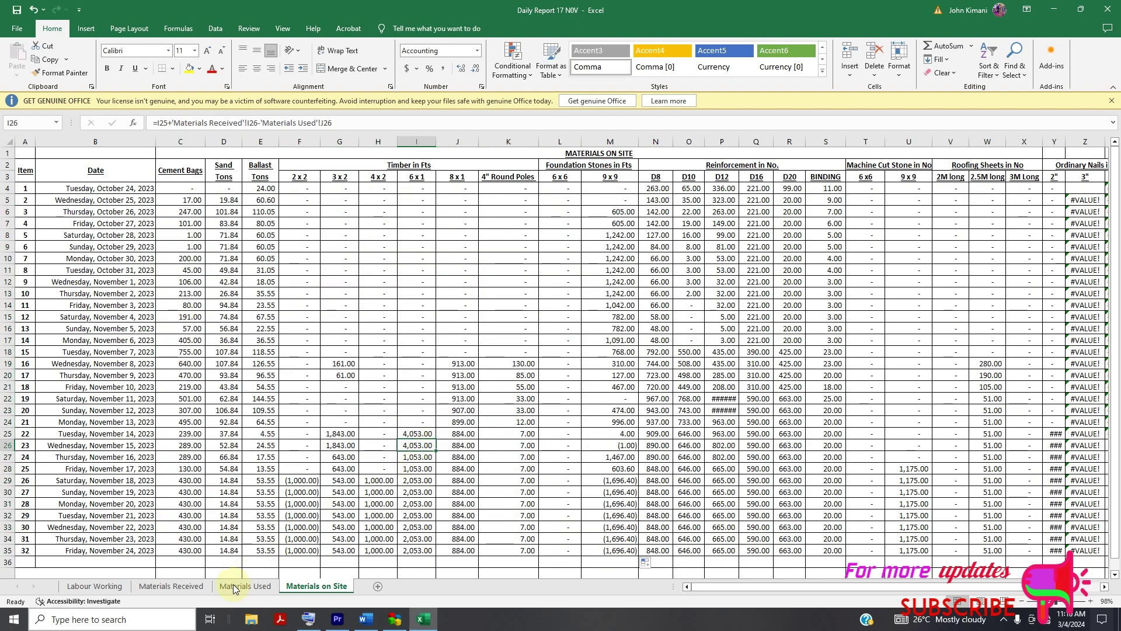
Compare the November 18 entries in Materials Used and Materials Received with the balances and totals on Materials on Site.
left_click(257, 589)
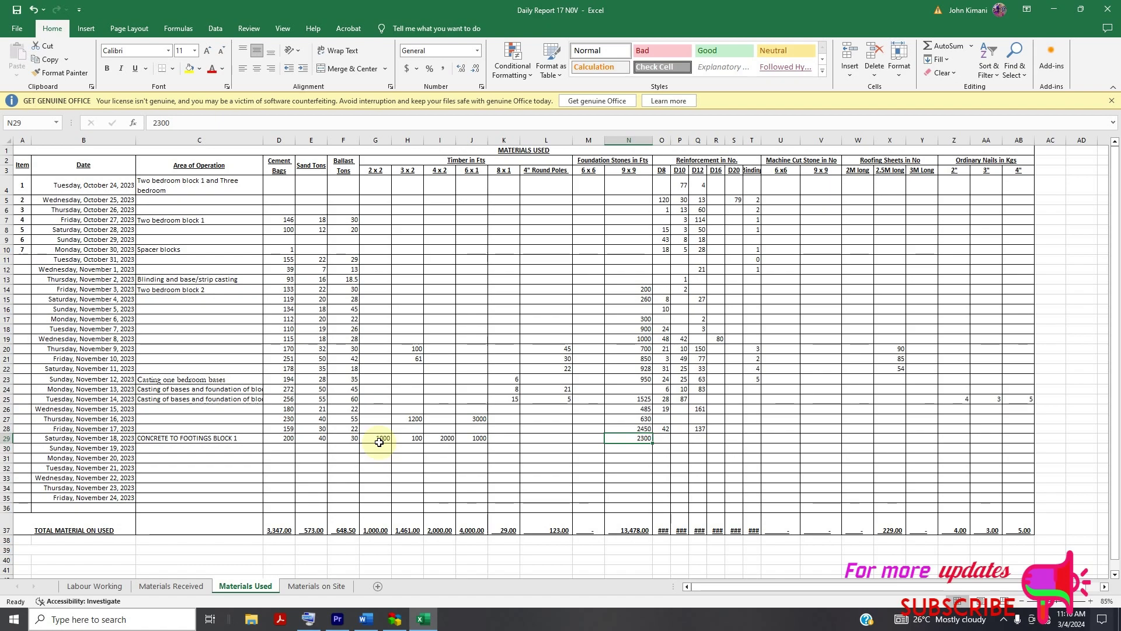
left_click(176, 586)
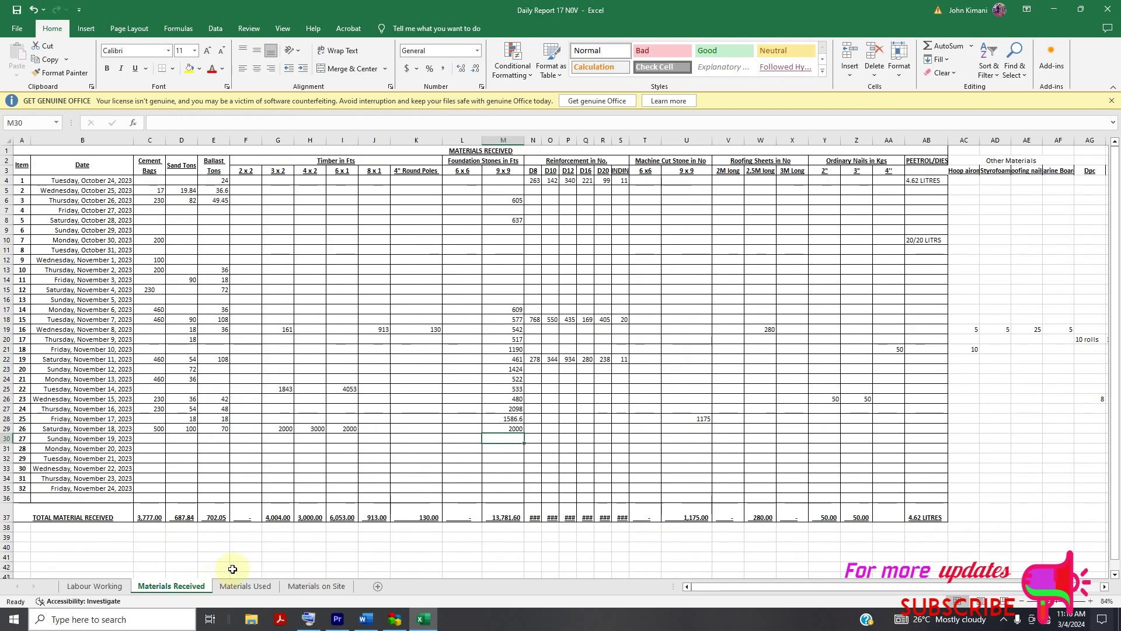
left_click(316, 585)
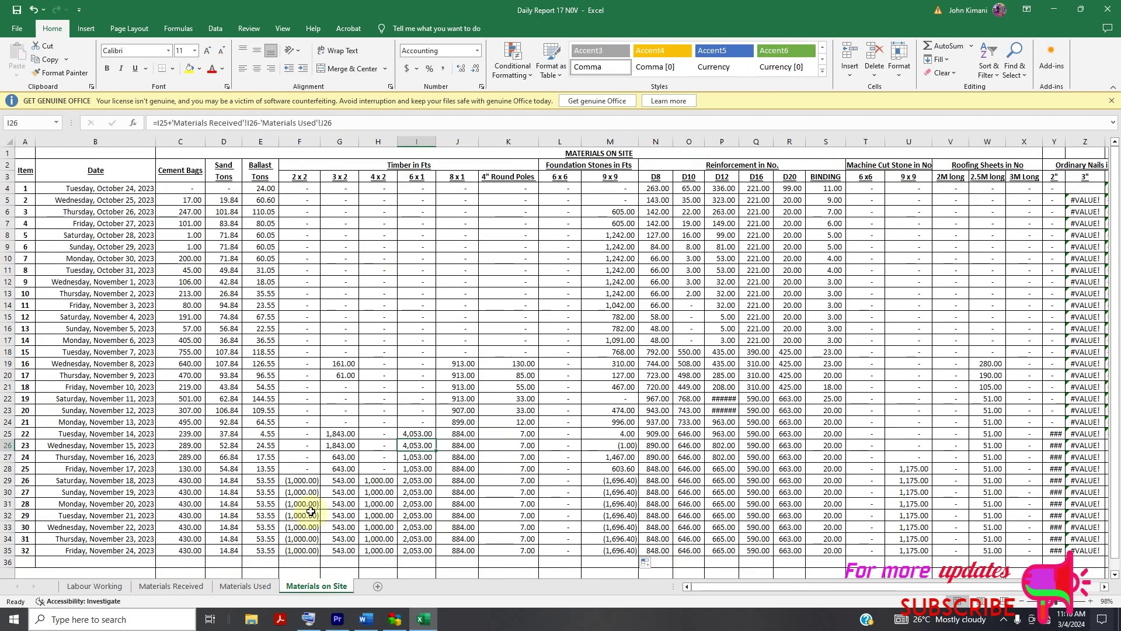
scroll(305, 480, "down", 1)
scroll(304, 480, "down", 1)
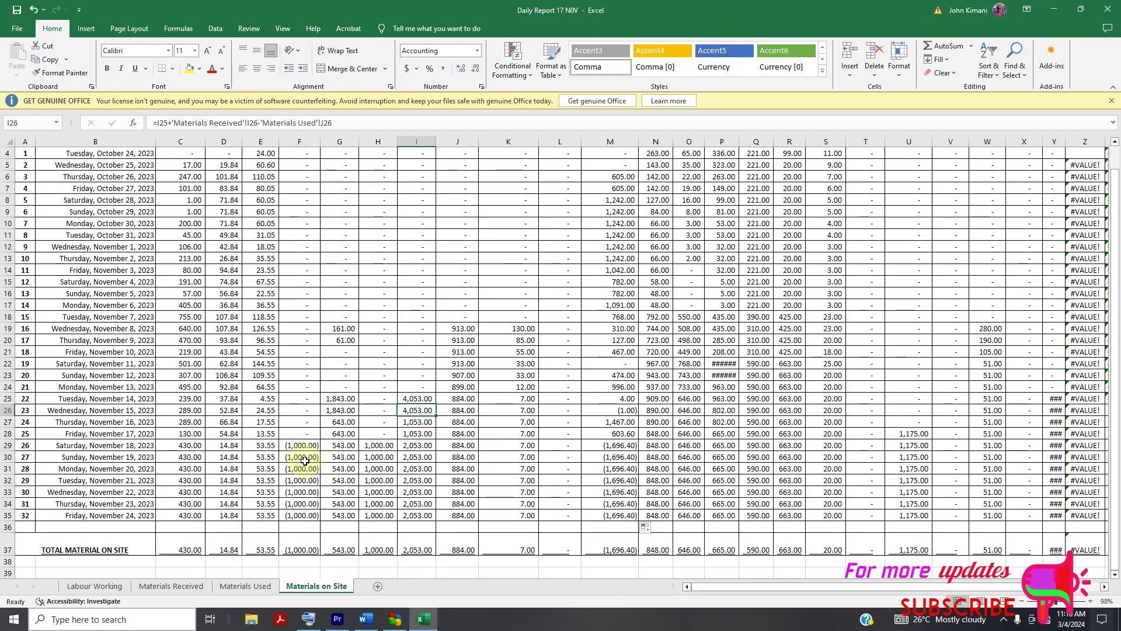
In the November 19 row of Materials Used, enter 500 ft 2 x 2, 300 ft 3 x 2, 500 ft 4 x 2 and 800 ft of 9 x 9 stones.
left_click(244, 585)
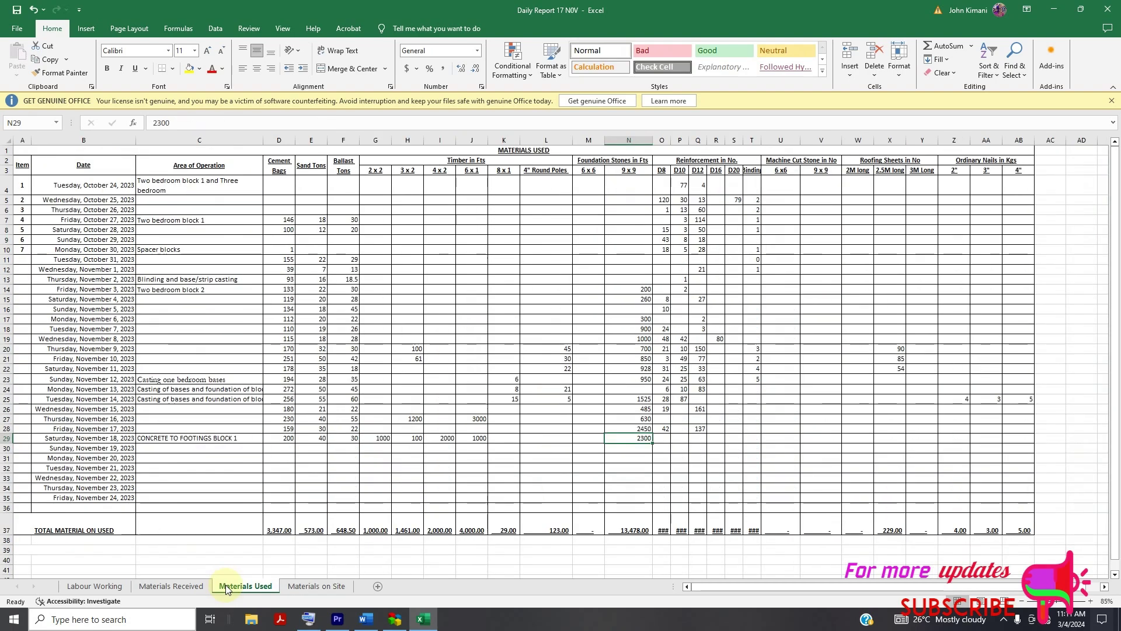
left_click(384, 448)
type("500")
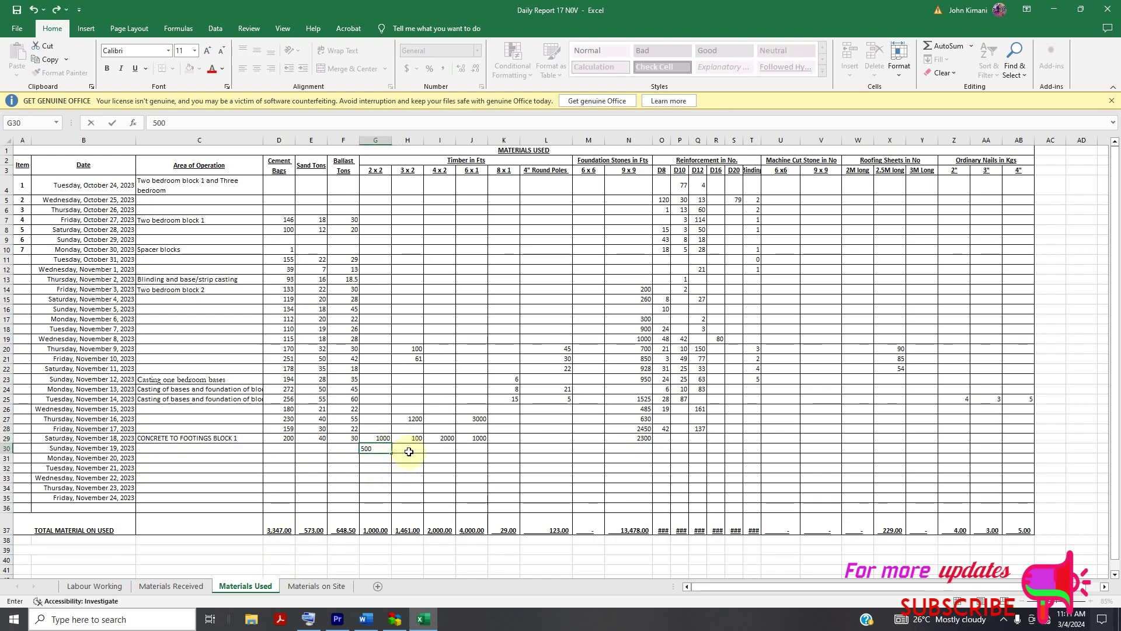
left_click(418, 450)
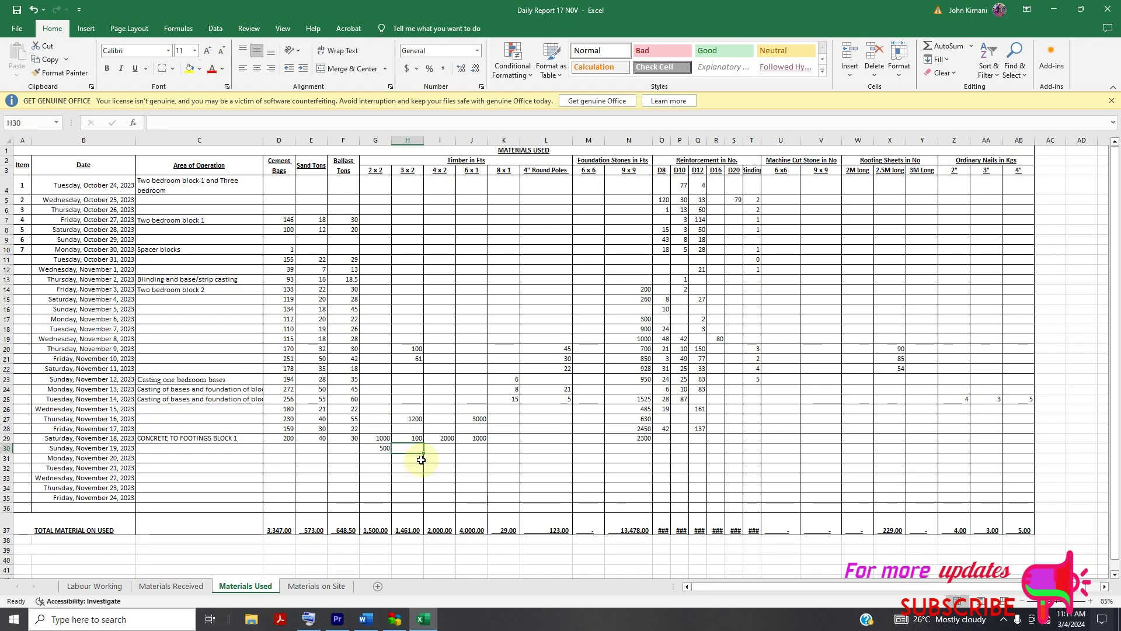
type("300")
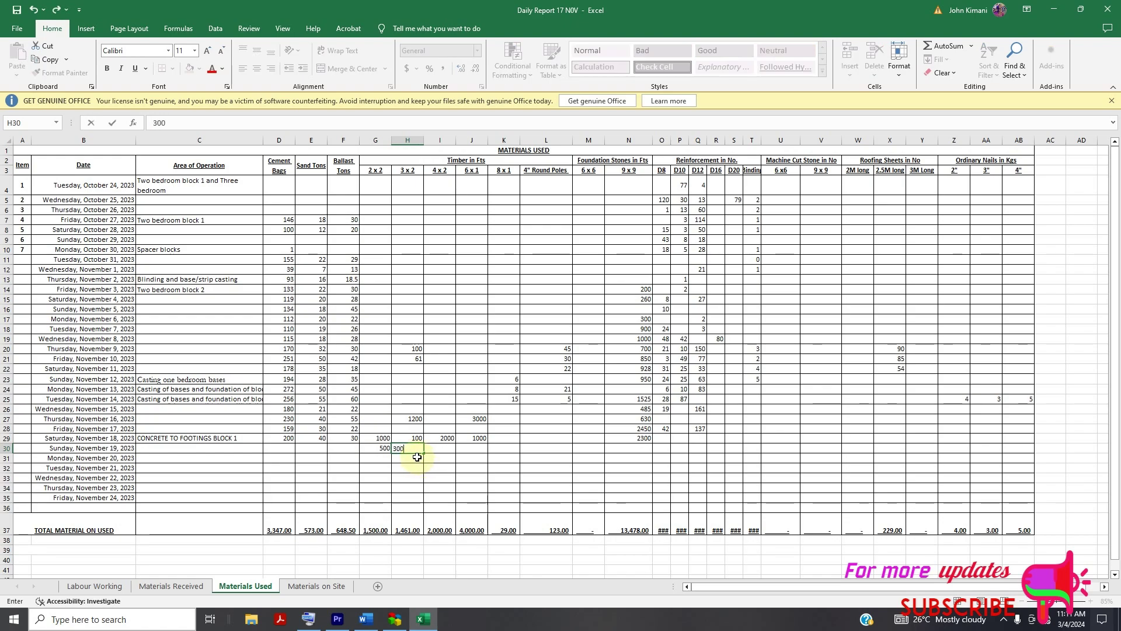
left_click(446, 452)
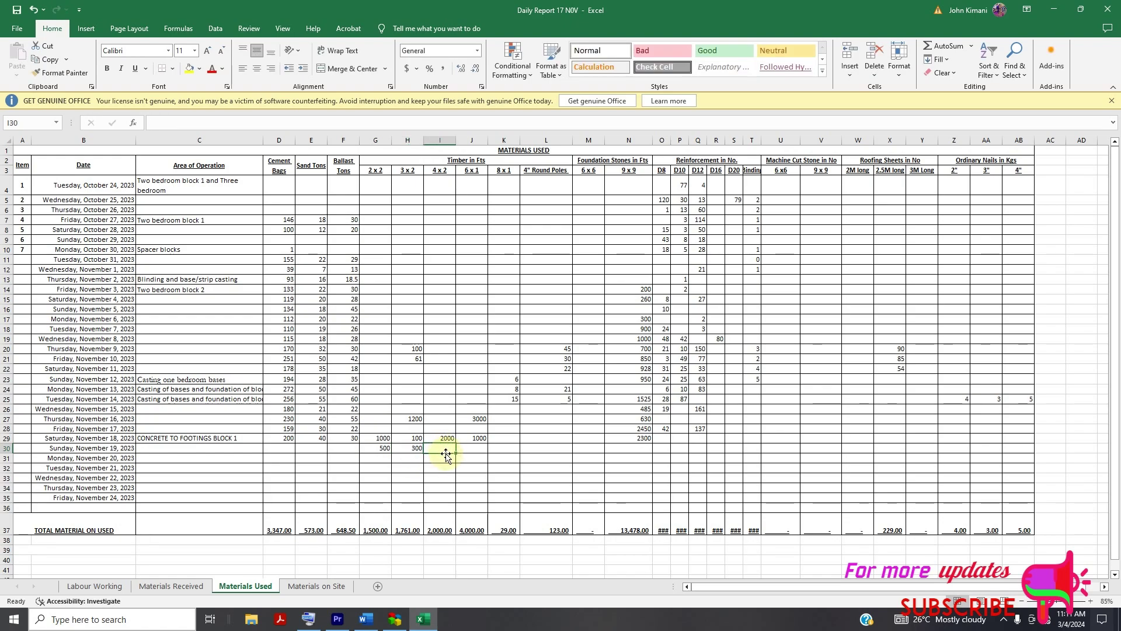
type("500")
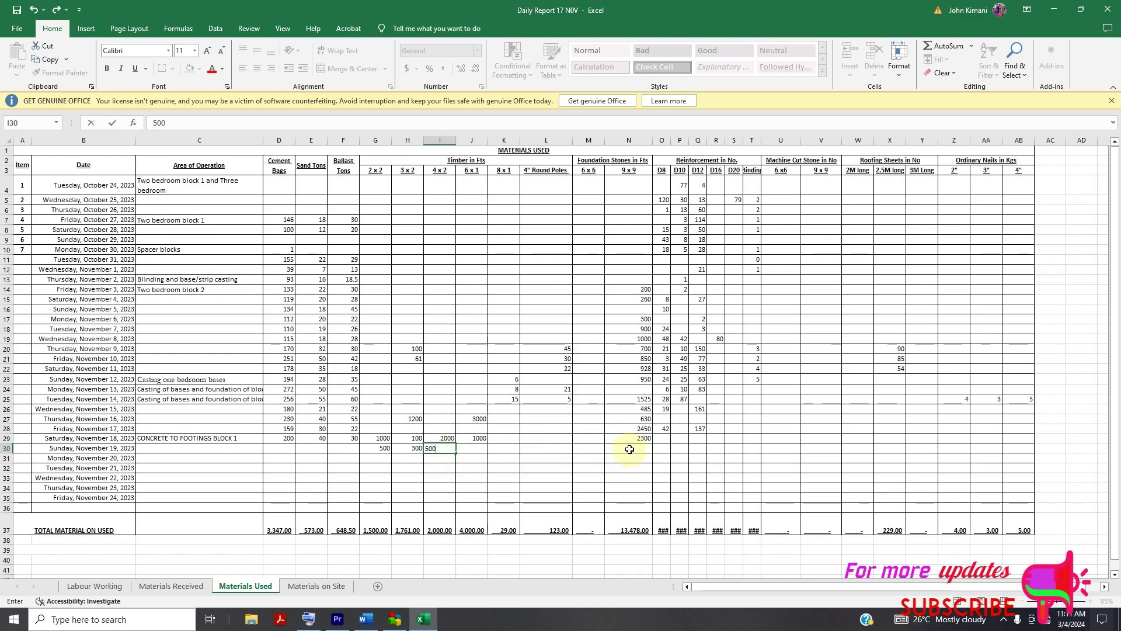
left_click(630, 449)
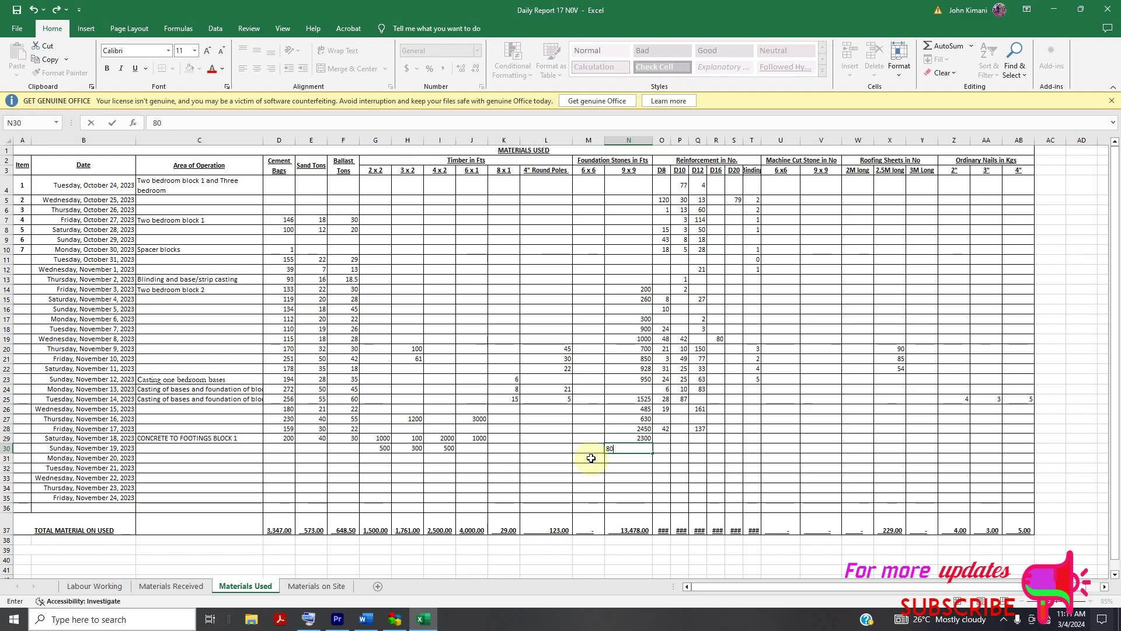
Review the November 19 balances and totals on Materials on Site against the Materials Received and Materials Used sheets.
left_click(344, 586)
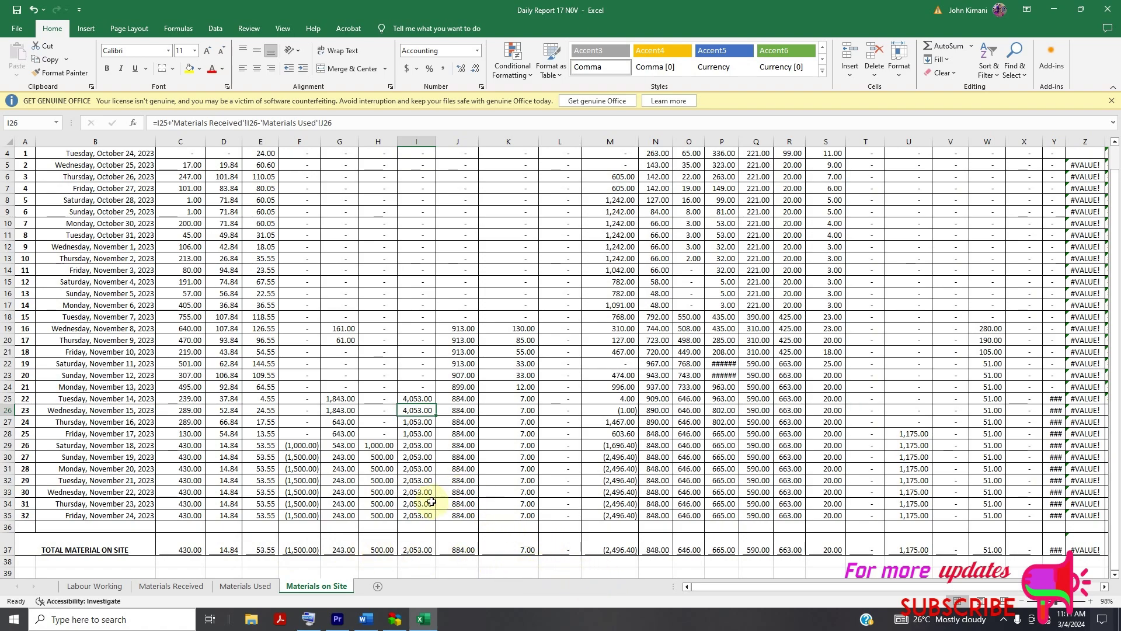
scroll(373, 531, "down", 1)
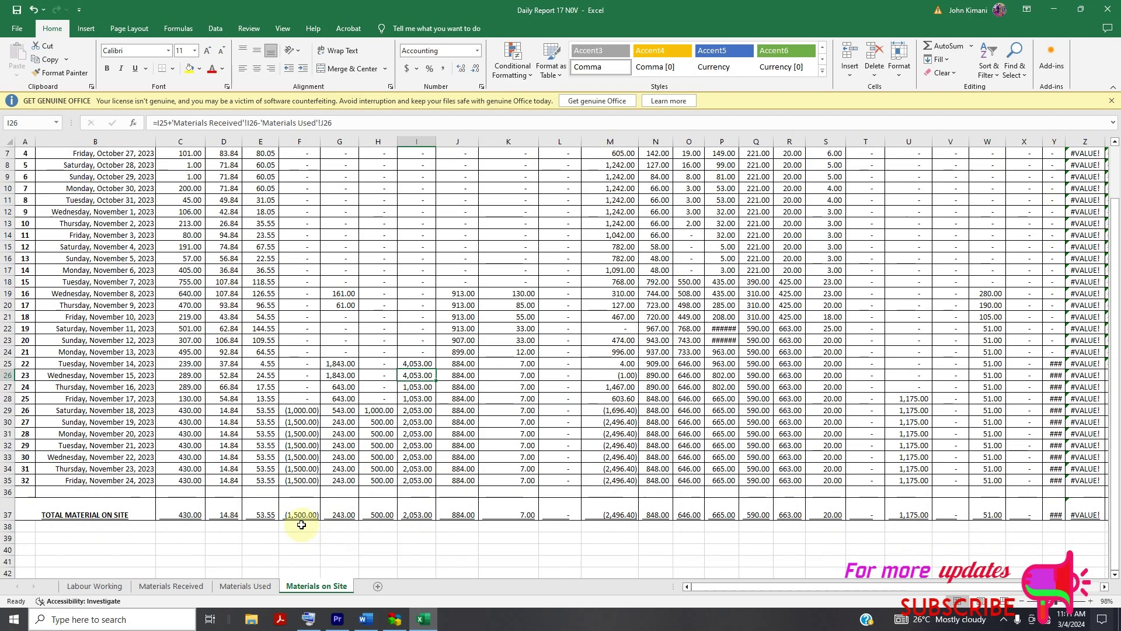
left_click(257, 583)
left_click(189, 589)
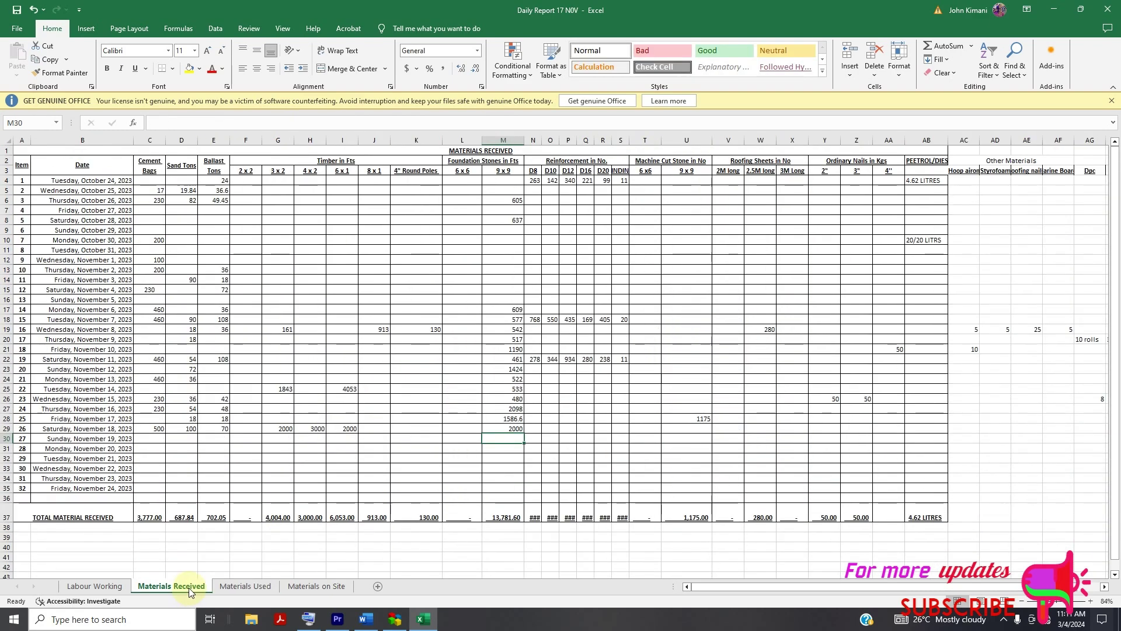
left_click(248, 586)
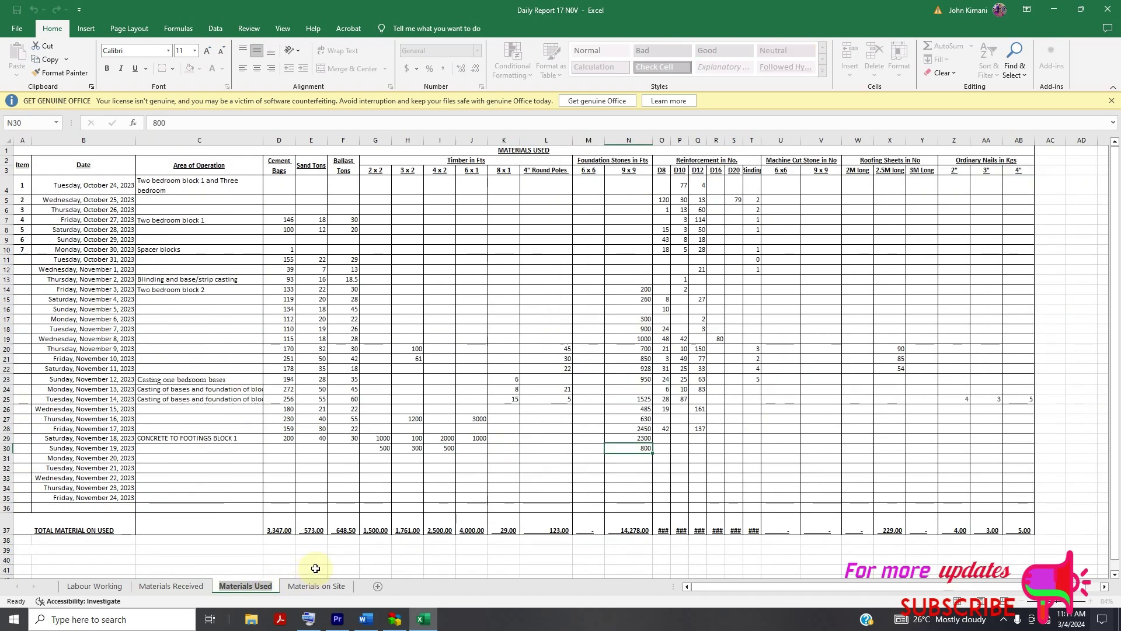
left_click(294, 586)
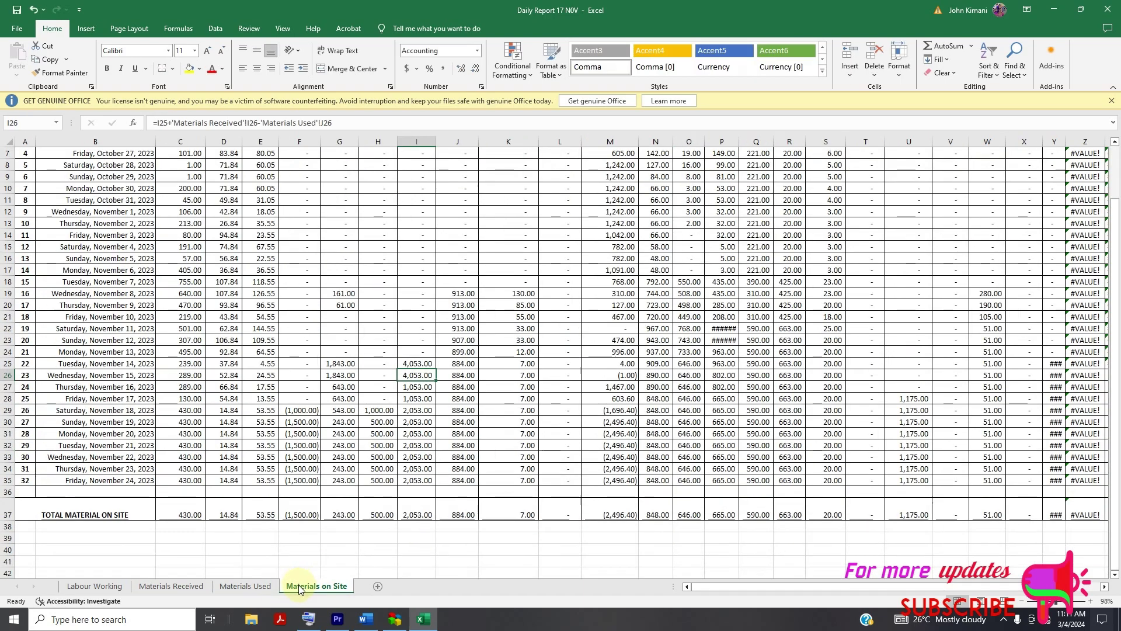
Inspect the November 19 balance formula for 2 x 2 timber and its reference to the previous day's balance, without editing it.
left_click(300, 421)
double_click(299, 420)
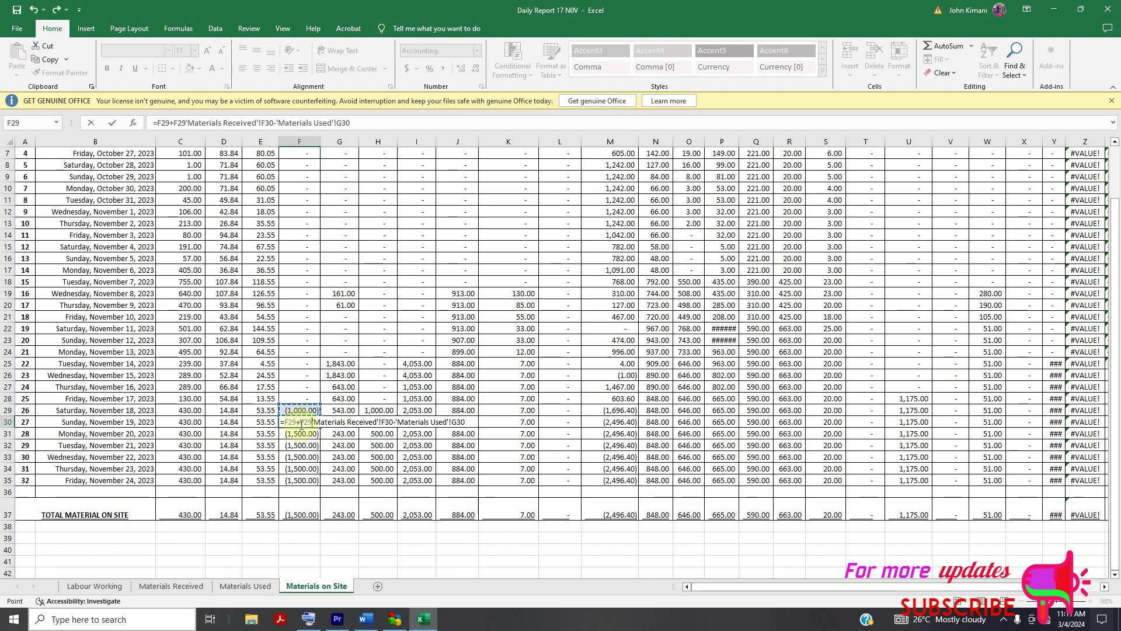
key("Escape")
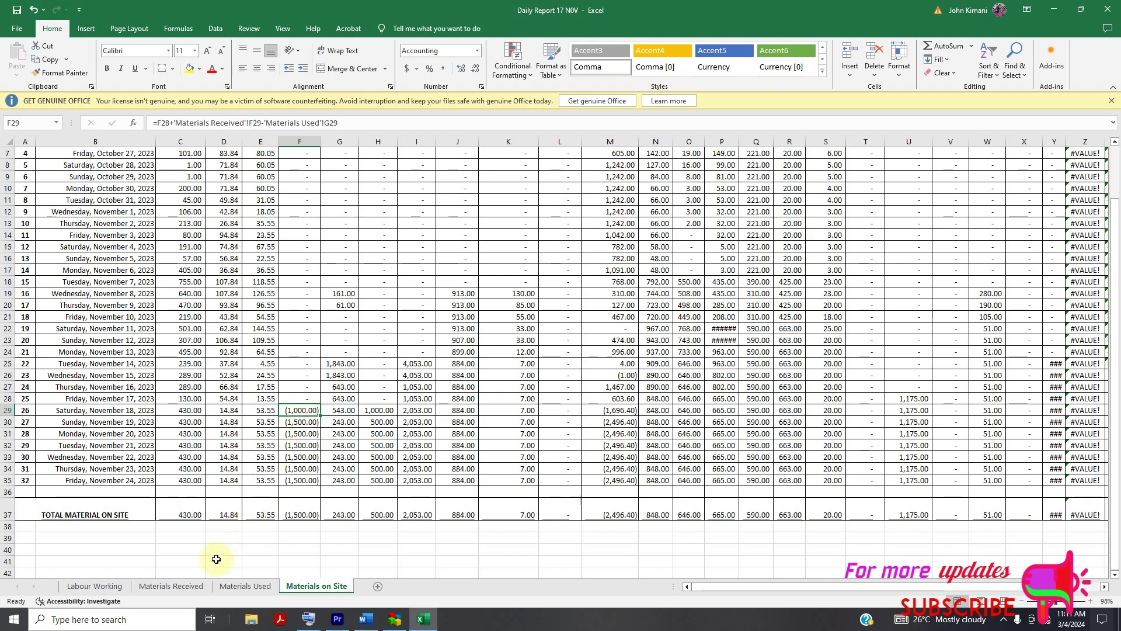
Inspect the November 18 and 19 balance formulas for 2 x 2 timber on Materials on Site, leaving both formulas unedited.
left_click(199, 585)
left_click(236, 585)
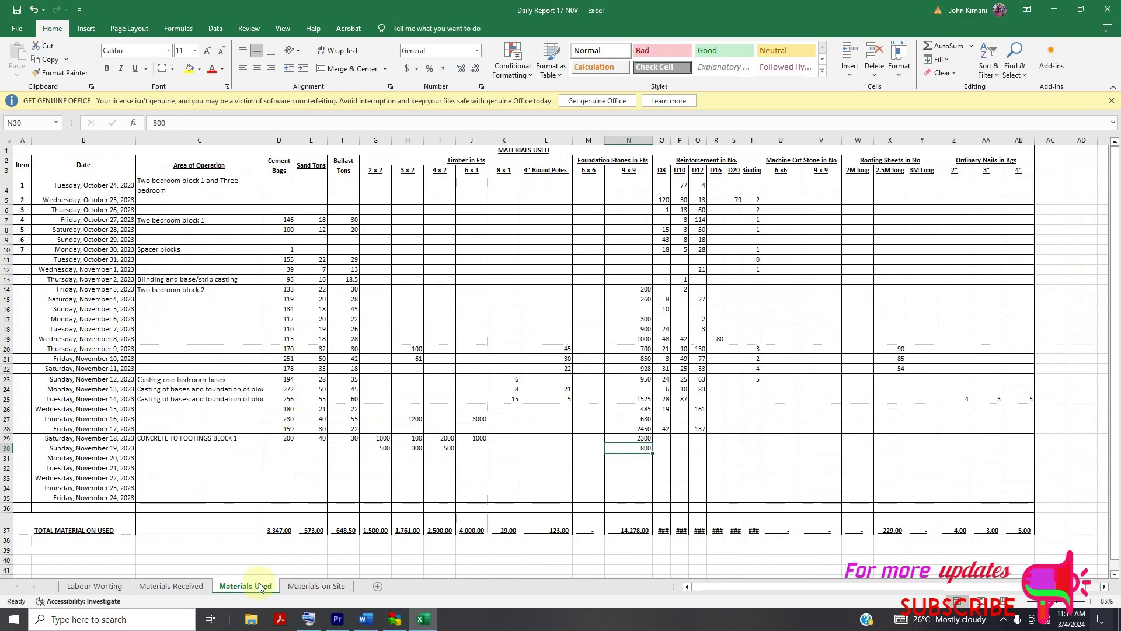
left_click(312, 586)
double_click(304, 411)
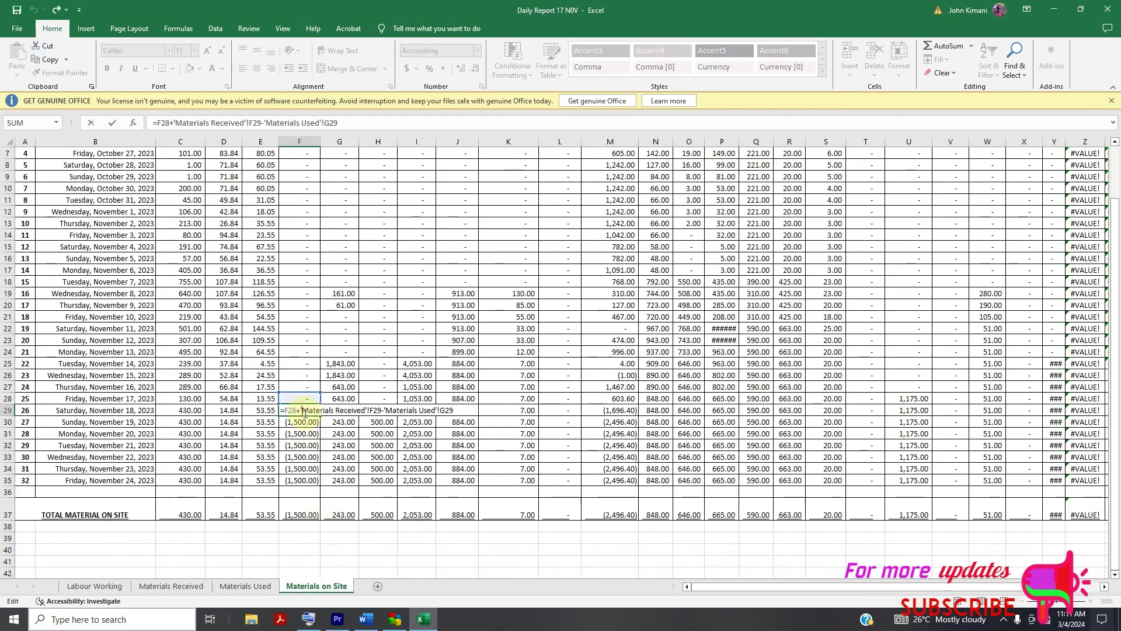
key("Return")
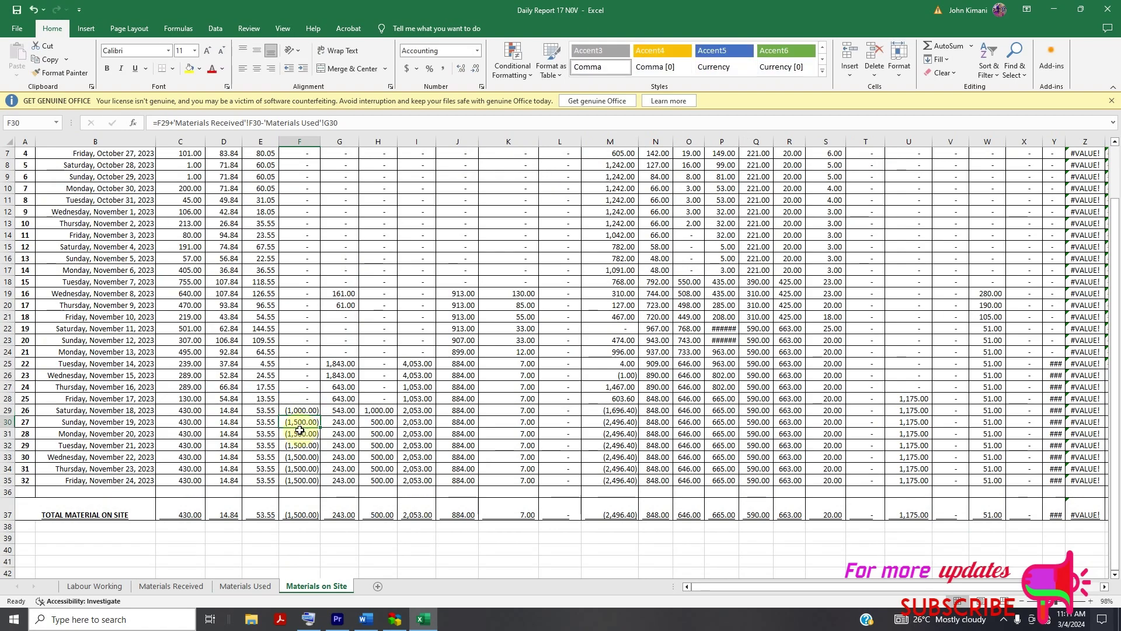
type("=")
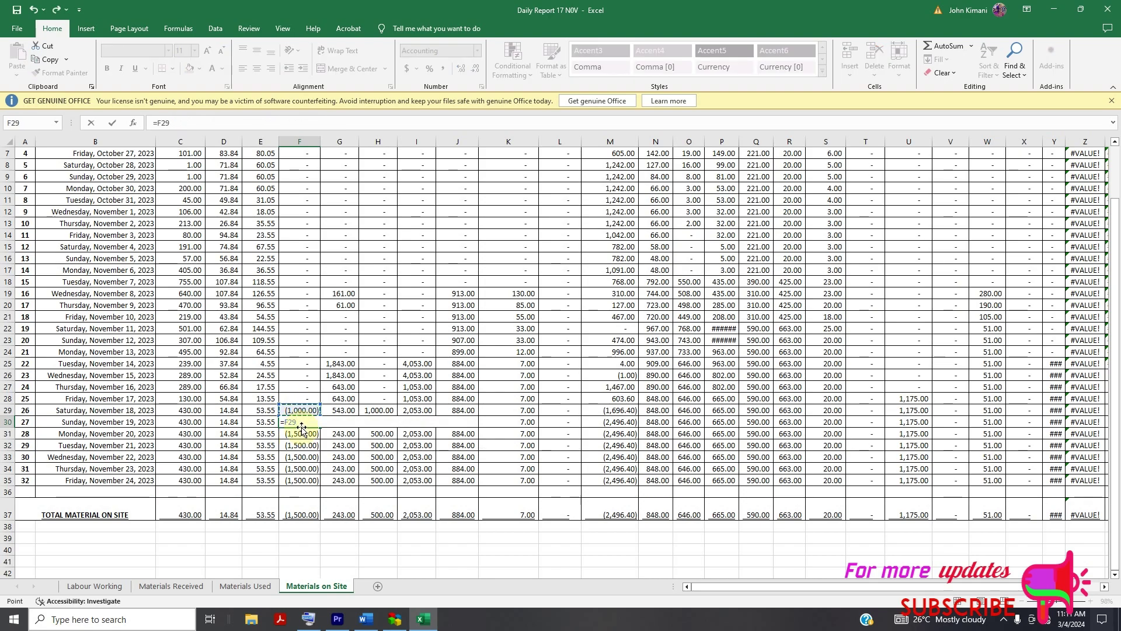
key("Escape")
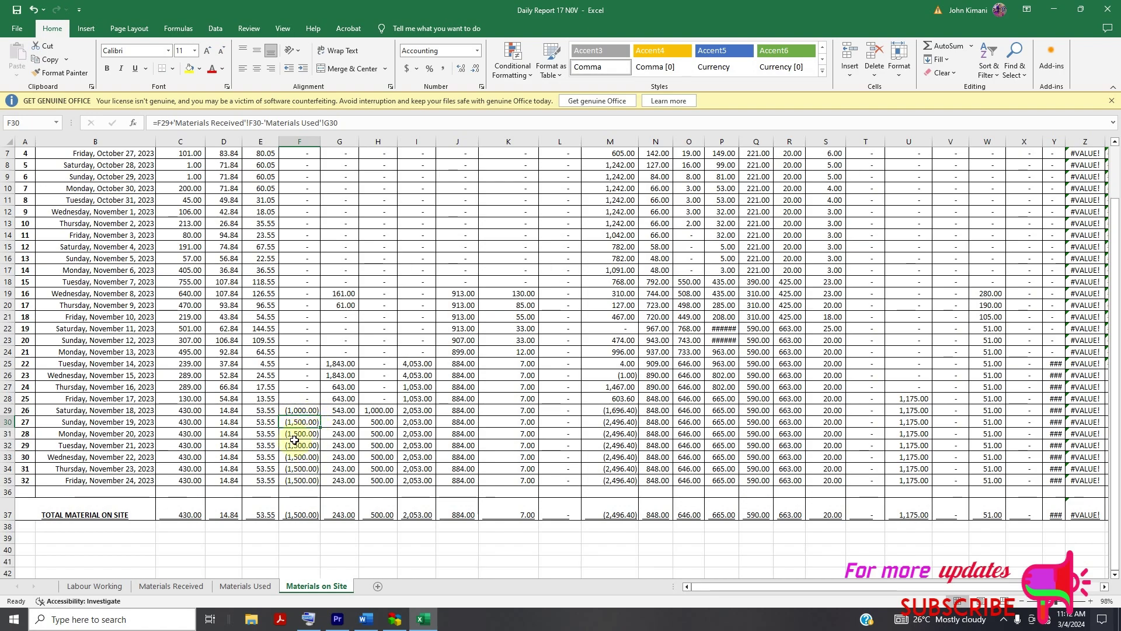
scroll(294, 439, "down", 1)
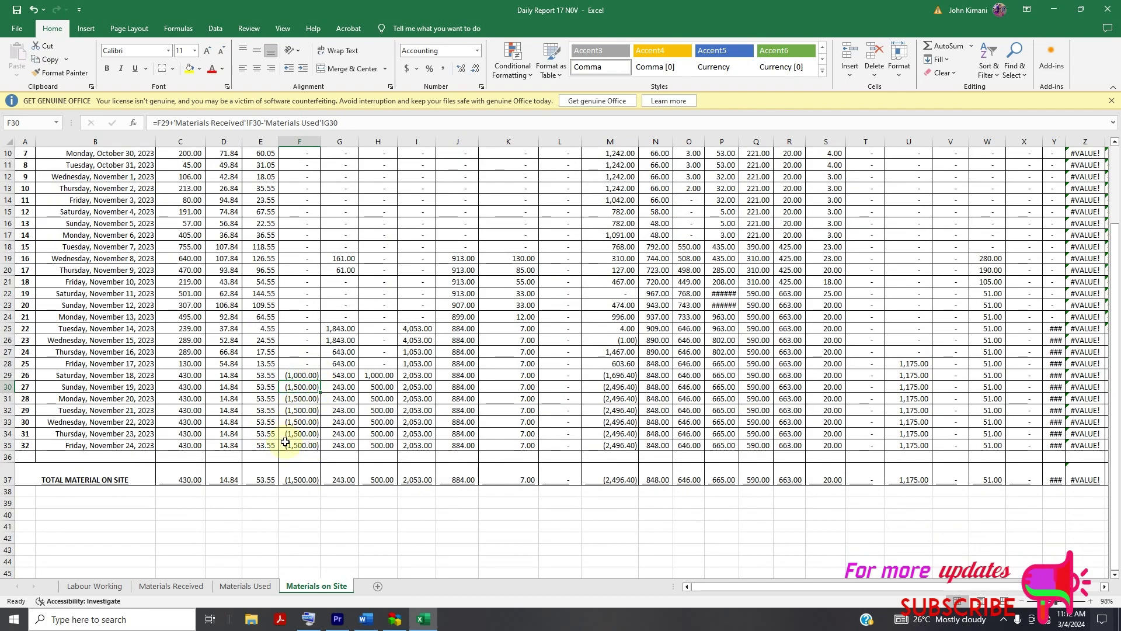
On Materials Received, enter 3000 ft of 3 x 2 timber in the November 13 row.
left_click(197, 591)
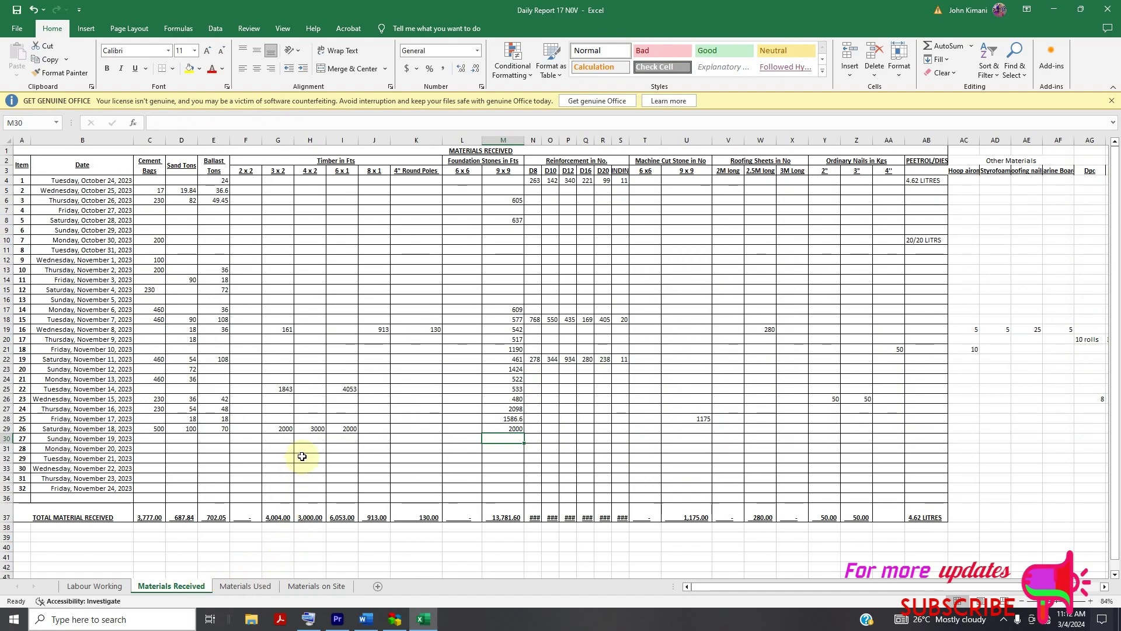
left_click(275, 379)
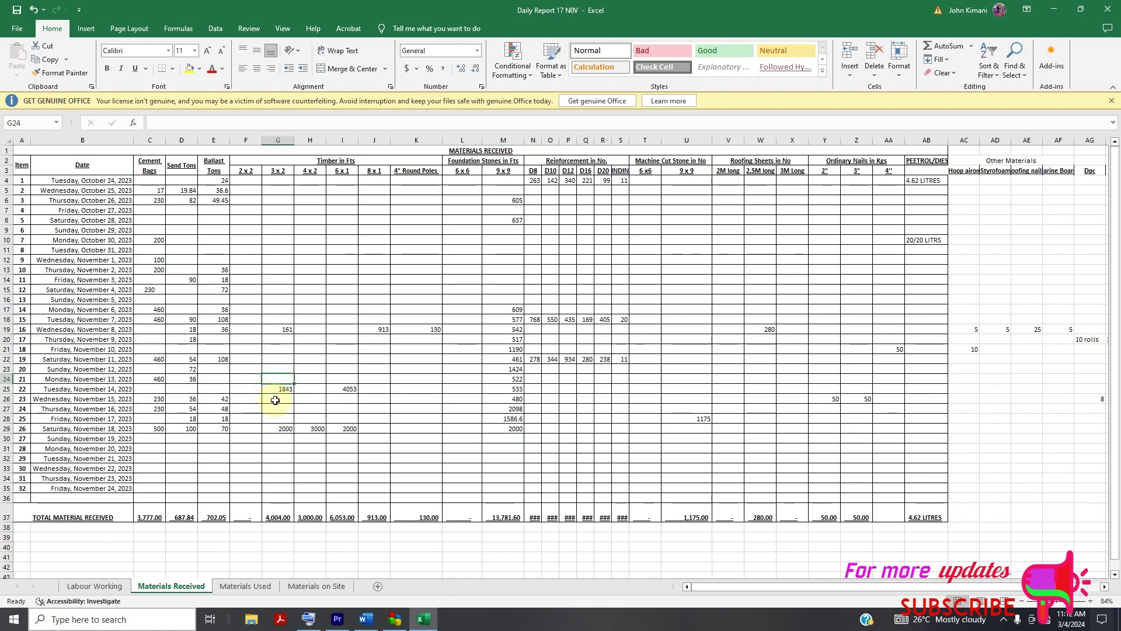
type("3000")
left_click(276, 399)
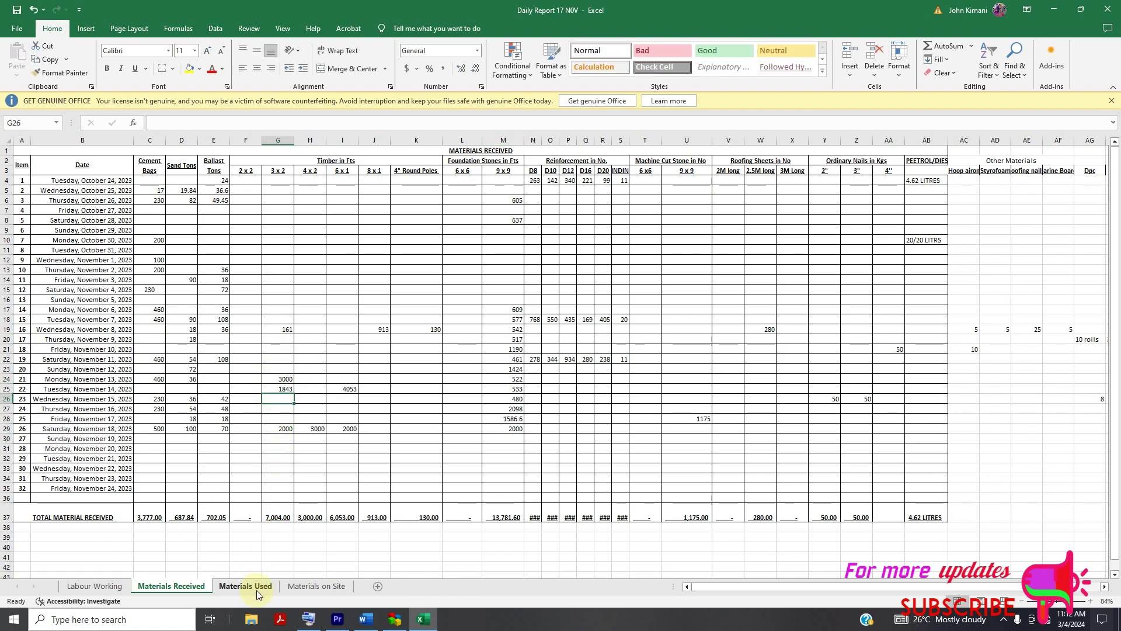
Compare the 3 x 2 timber balances and total on Materials on Site with the entries on Materials Received and Materials Used.
left_click(252, 586)
left_click(299, 587)
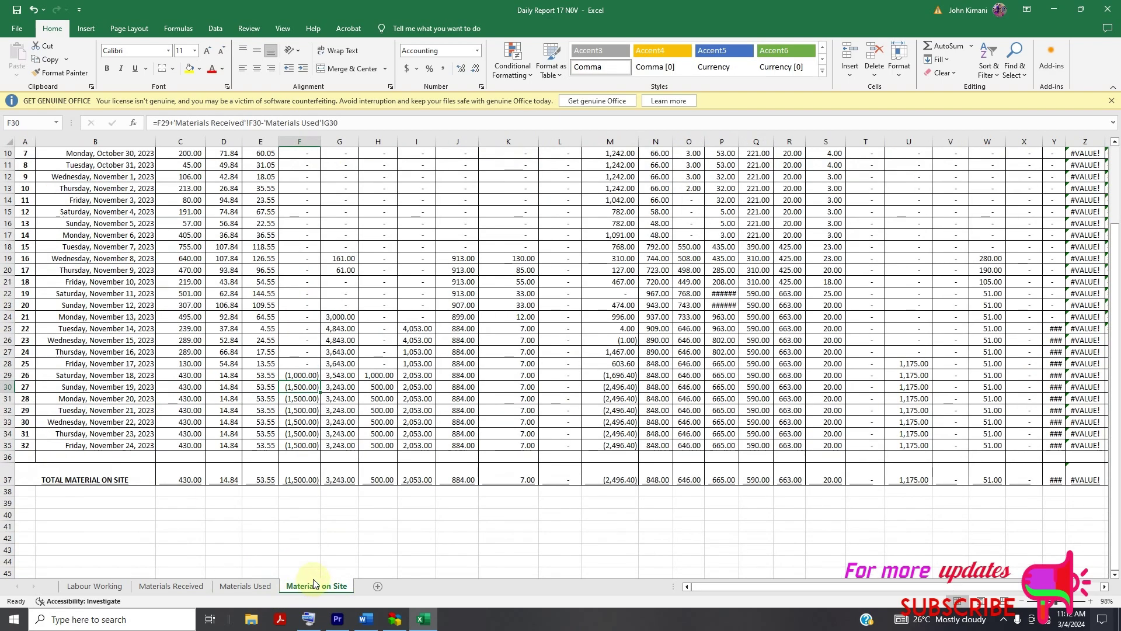
left_click(251, 587)
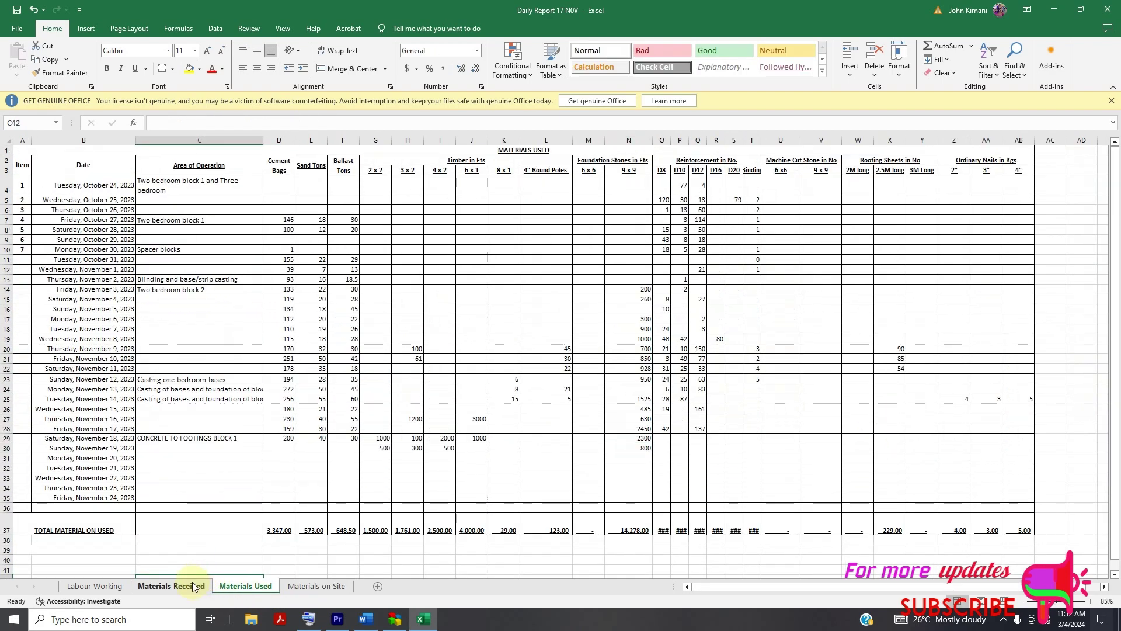
left_click(196, 585)
left_click(247, 587)
left_click(304, 586)
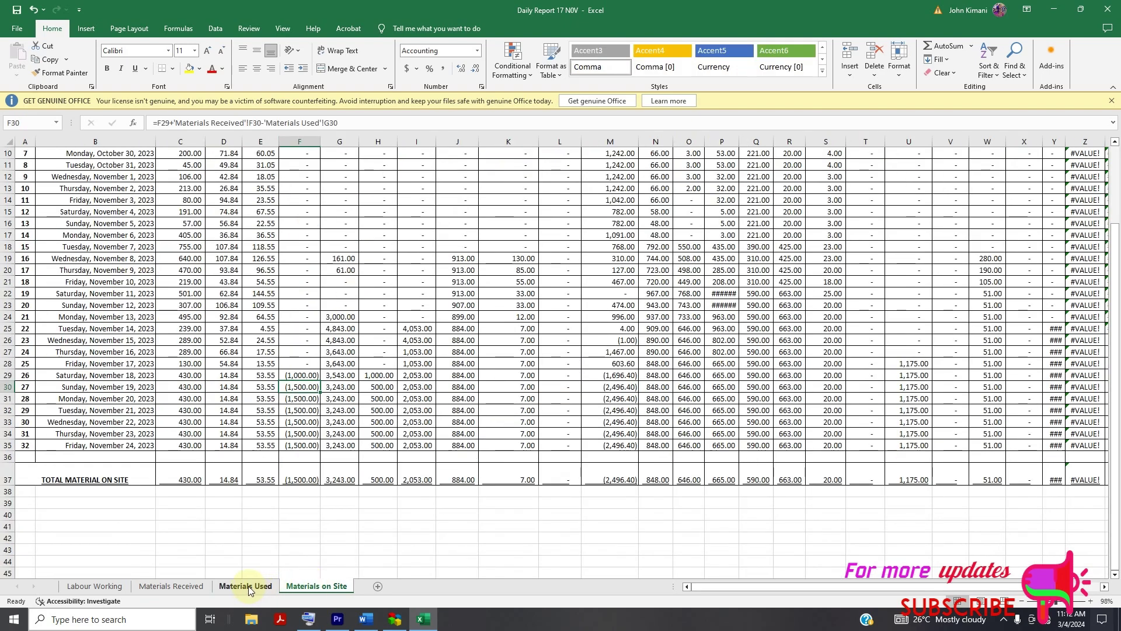
left_click(193, 587)
left_click(252, 587)
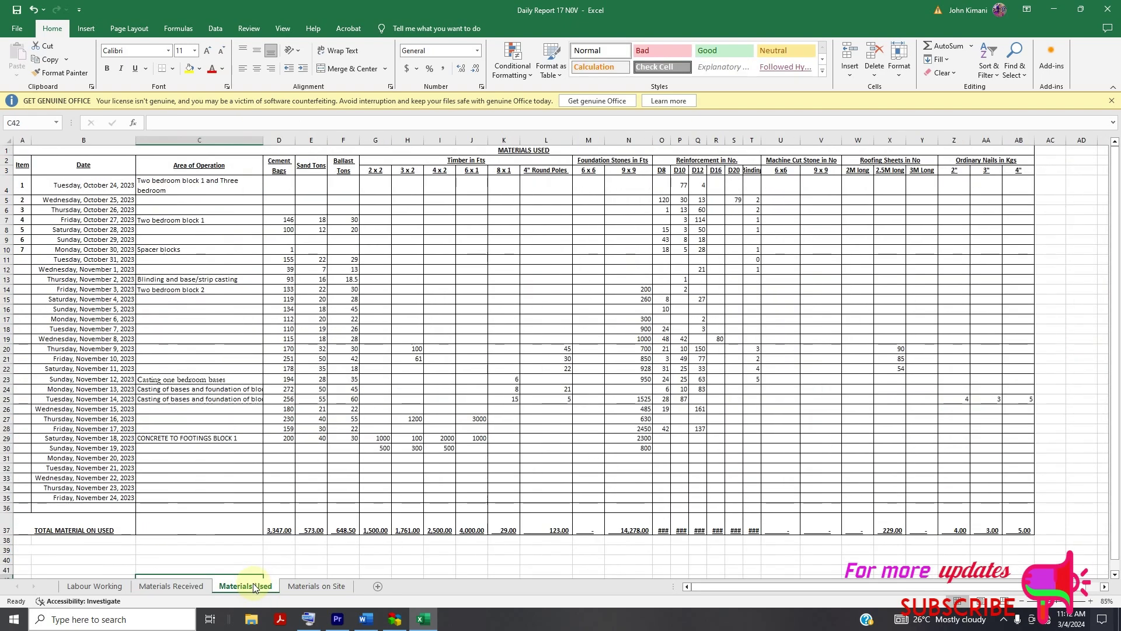
left_click(200, 587)
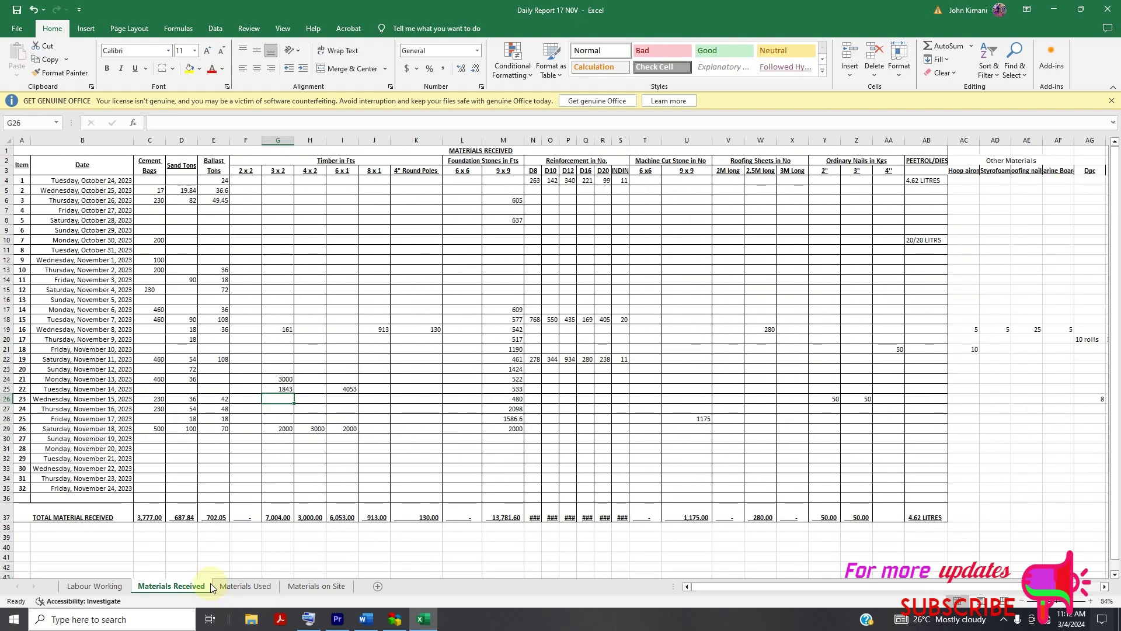
left_click(248, 586)
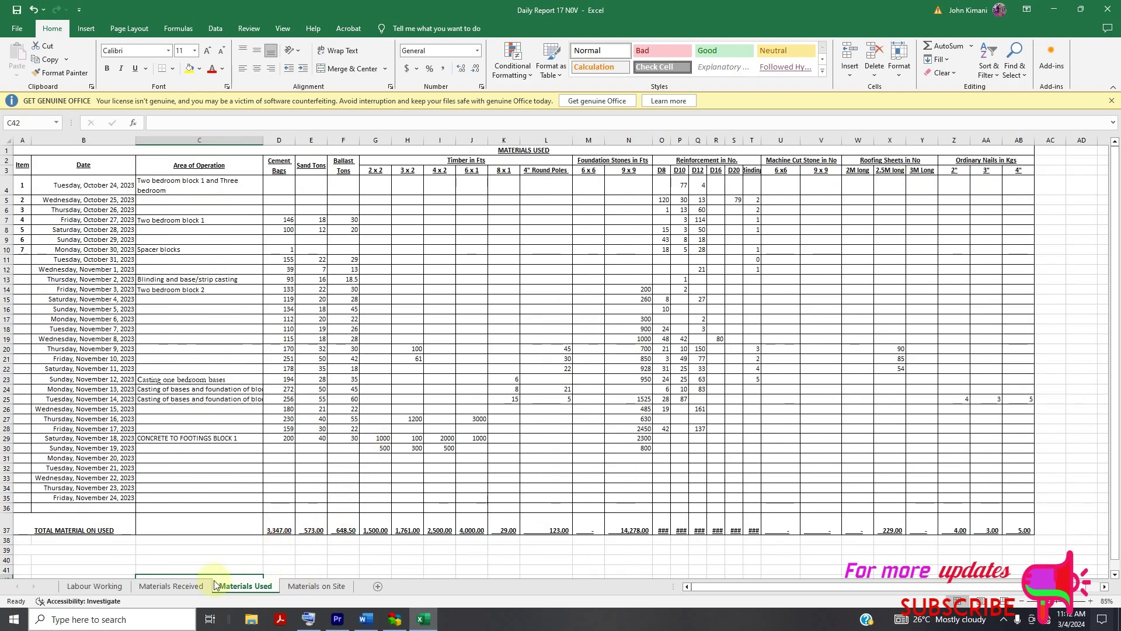
left_click(175, 585)
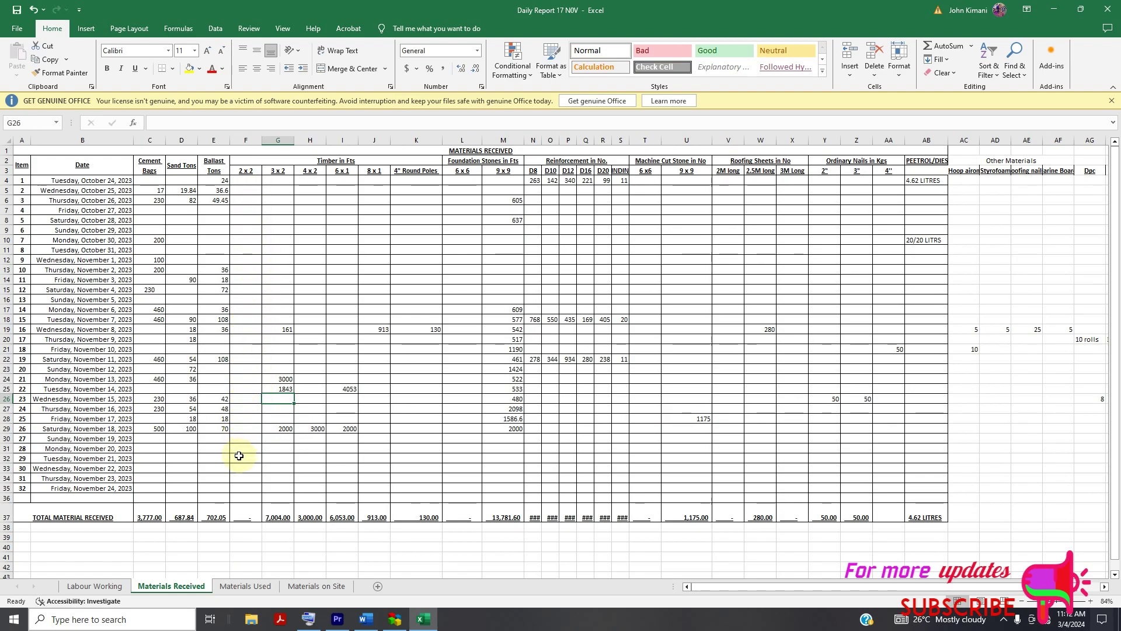
left_click(304, 587)
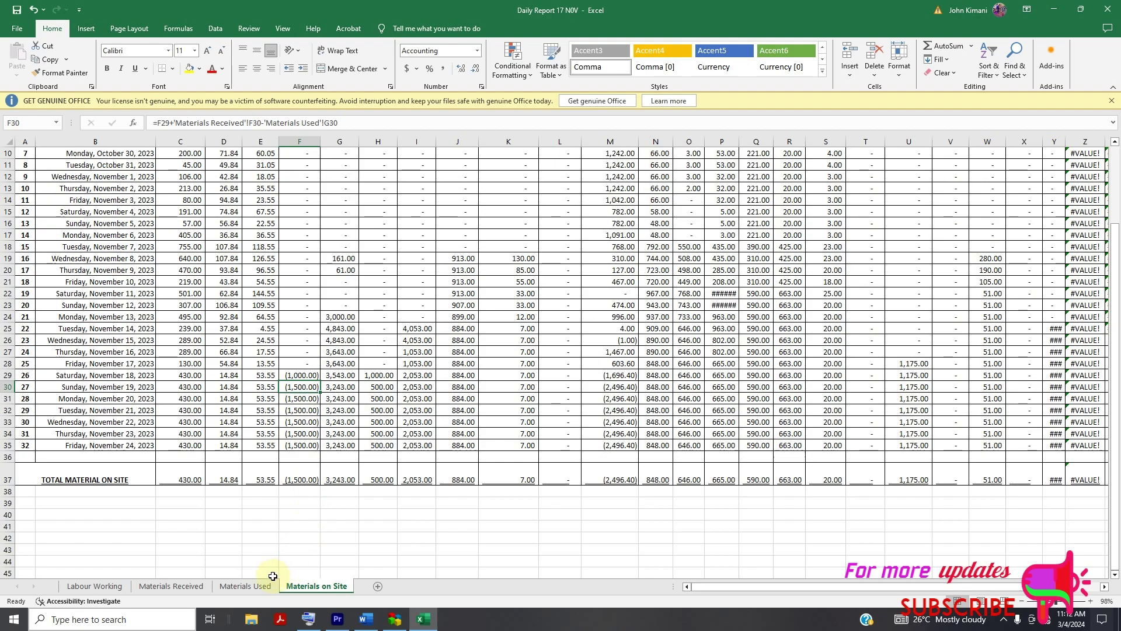
On Materials Received, enter 3000 ft of 2 x 2 timber in the November 18 row.
left_click(194, 586)
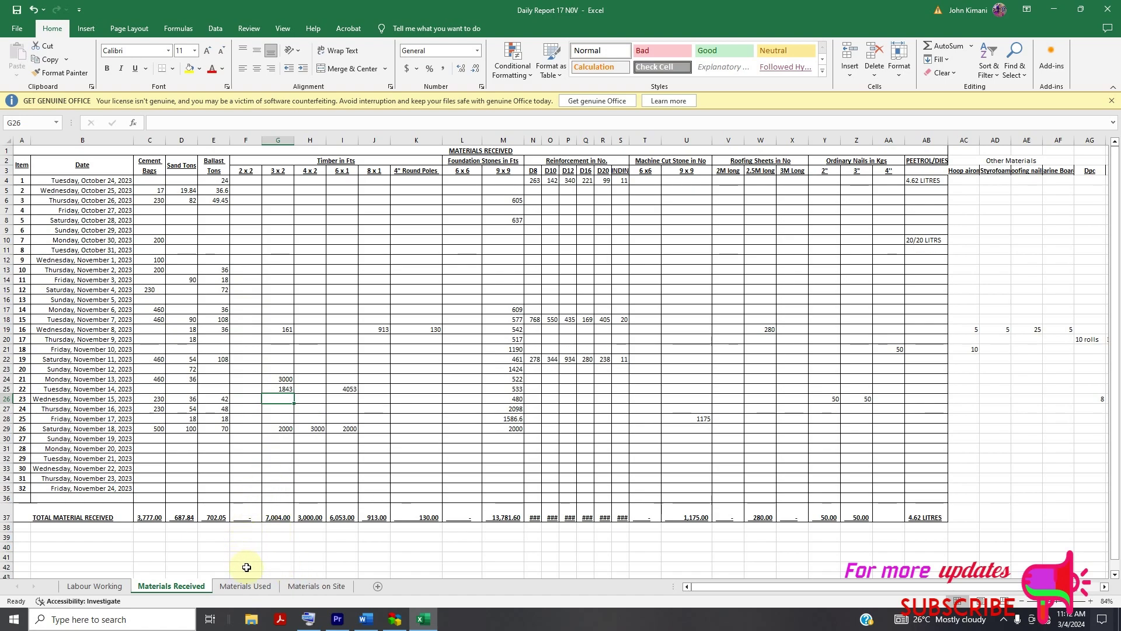
left_click(250, 434)
type("3000")
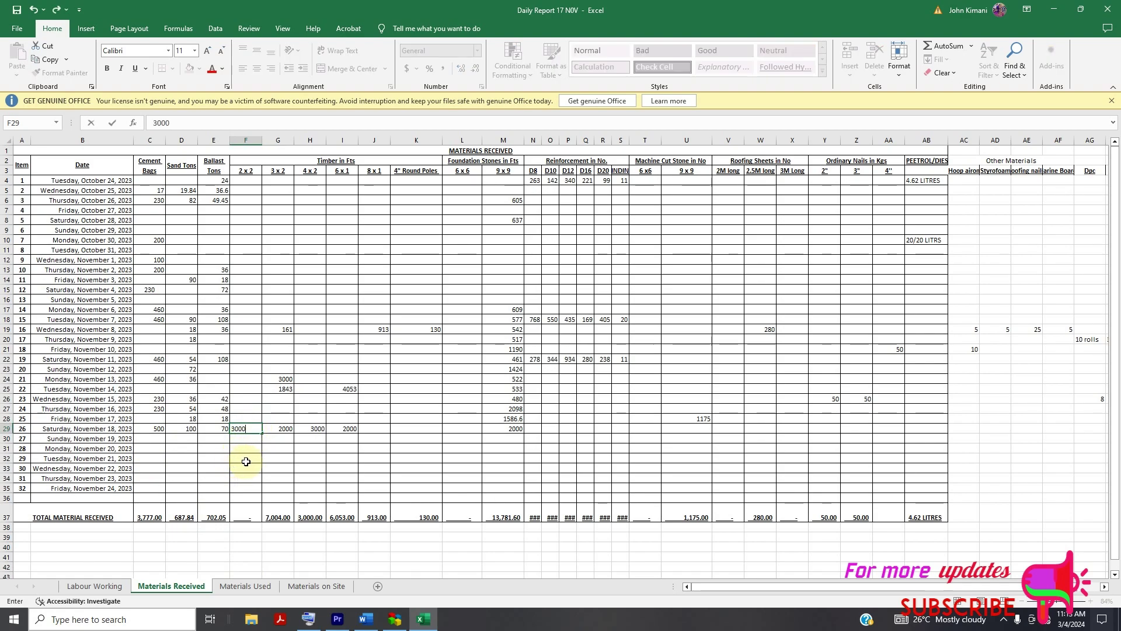
key("Return")
Review the 2 x 2 timber balances from November 18 onward and their total on Materials on Site.
left_click(297, 588)
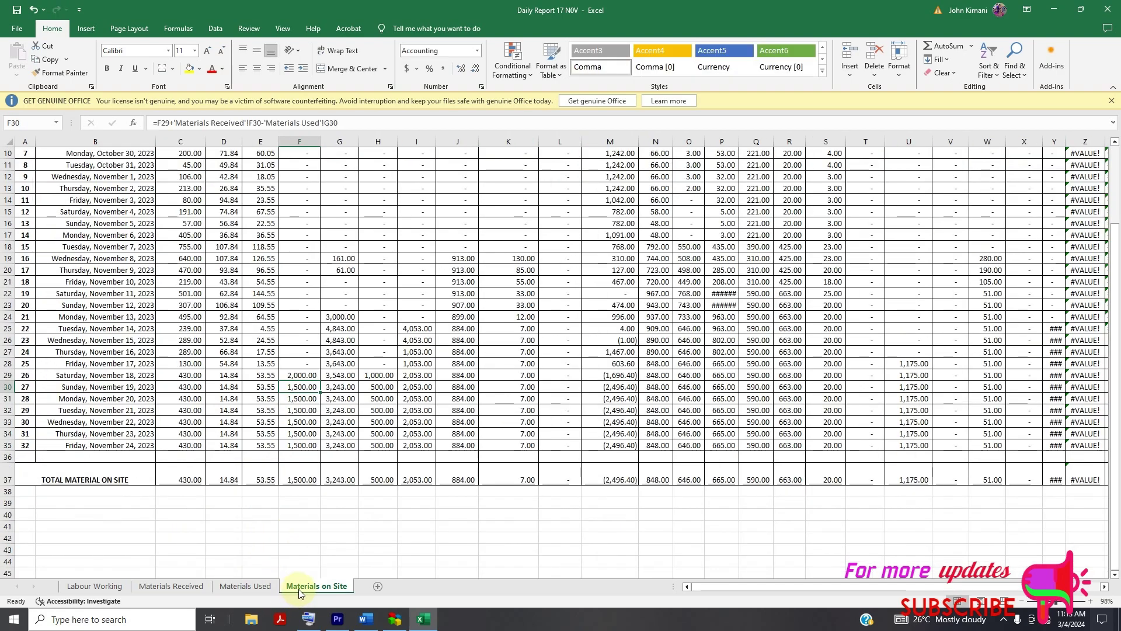
scroll(304, 409, "down", 1)
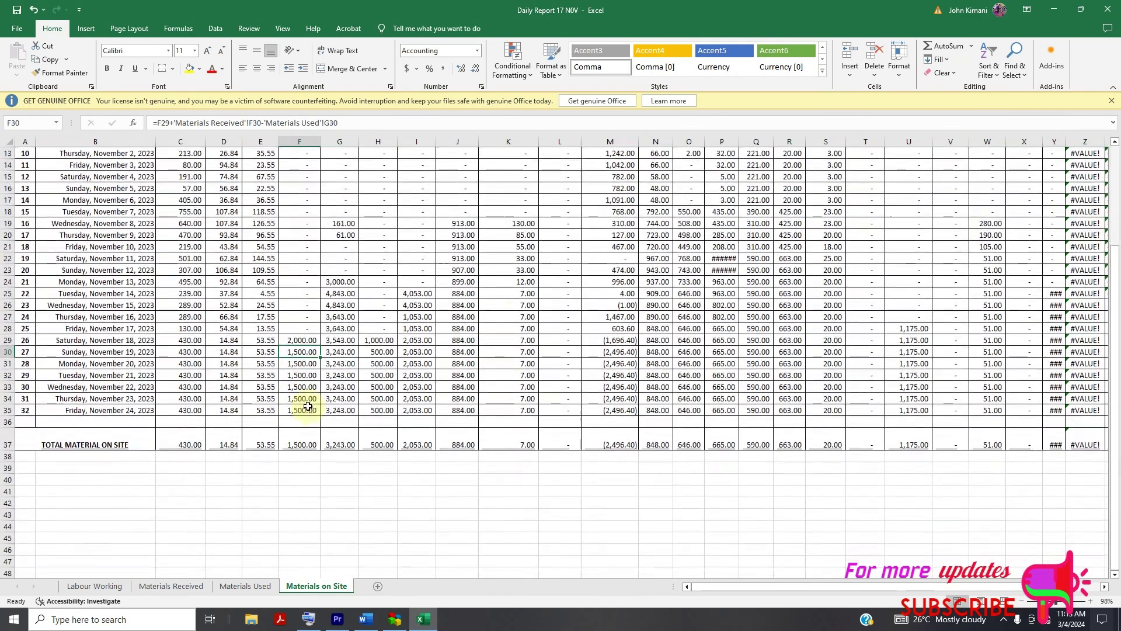
scroll(308, 371, "up", 1)
left_click(310, 409)
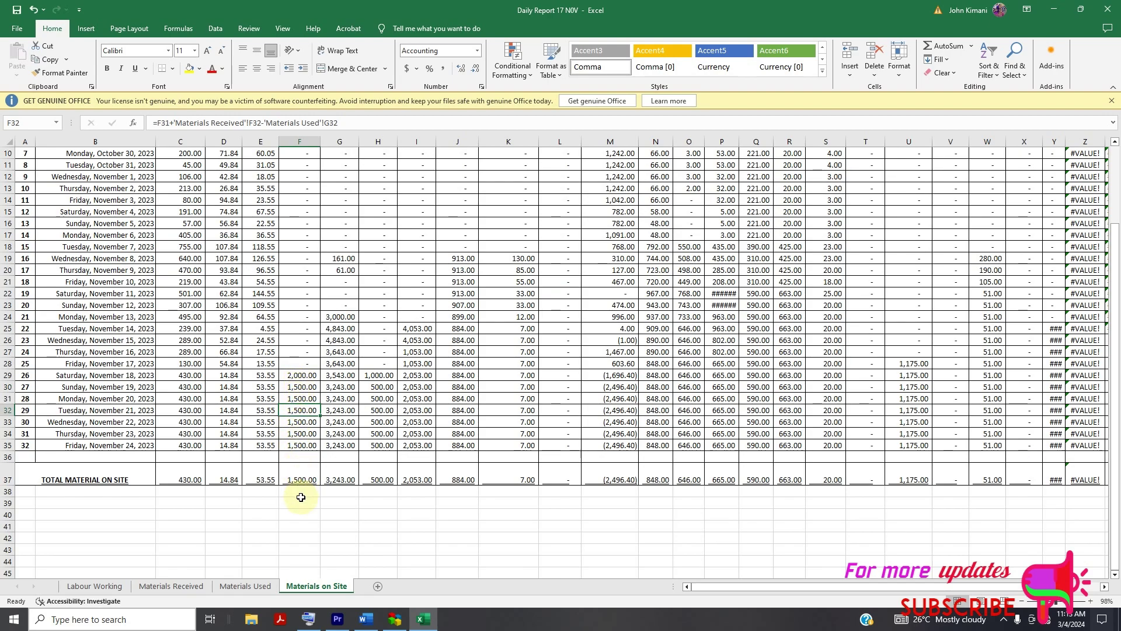
scroll(330, 528, "up", 3)
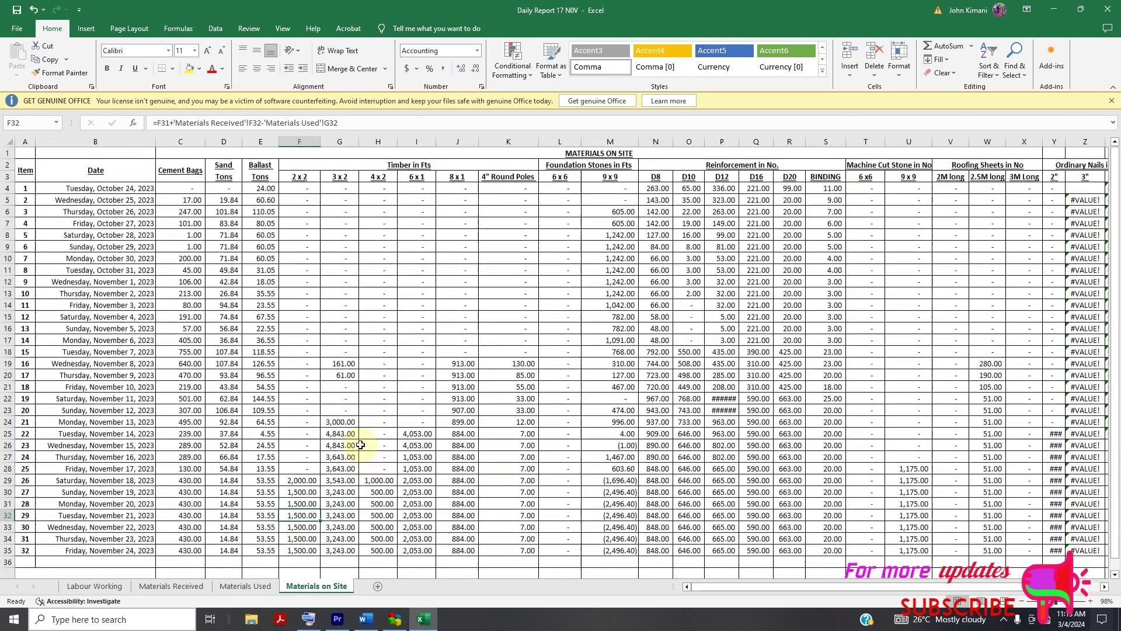
scroll(362, 459, "down", 3)
scroll(526, 514, "up", 3)
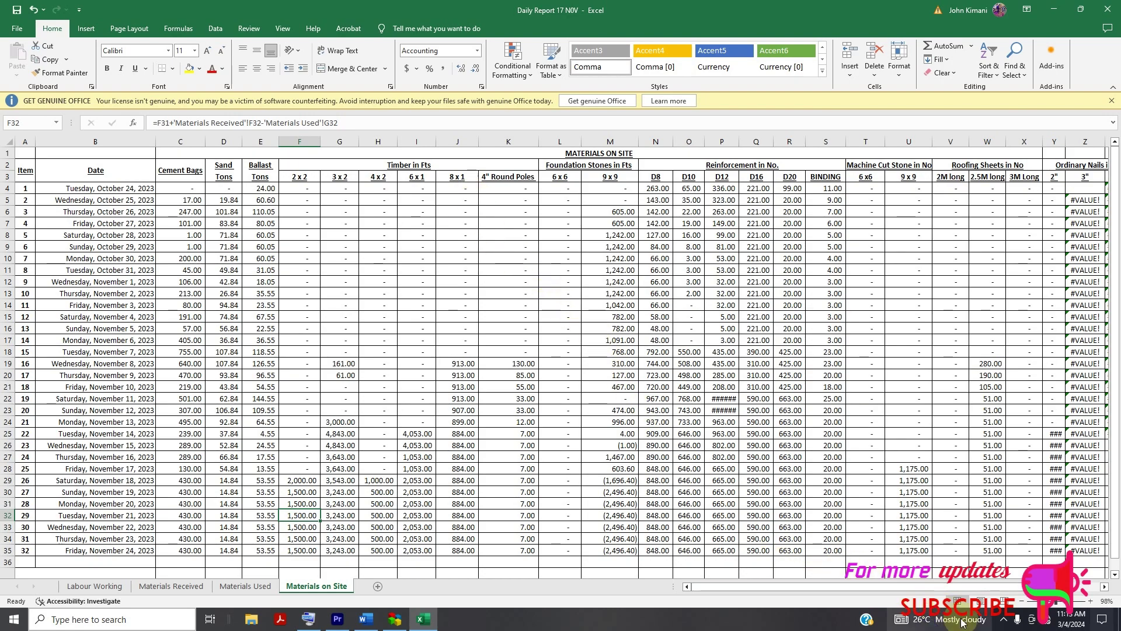
left_click(1001, 621)
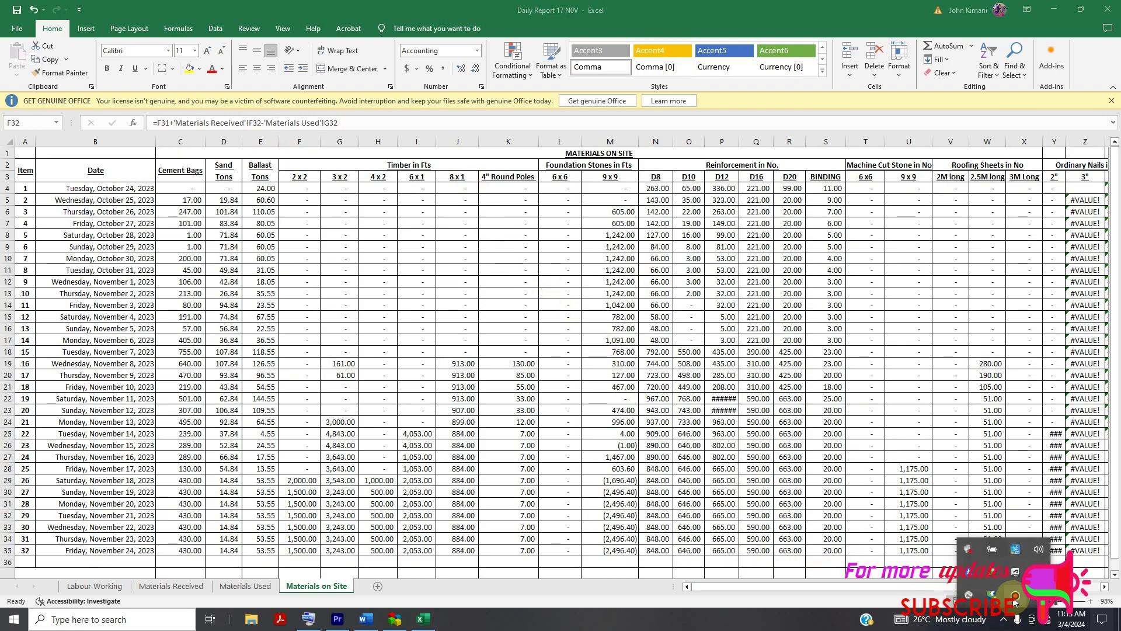
left_click(1015, 595)
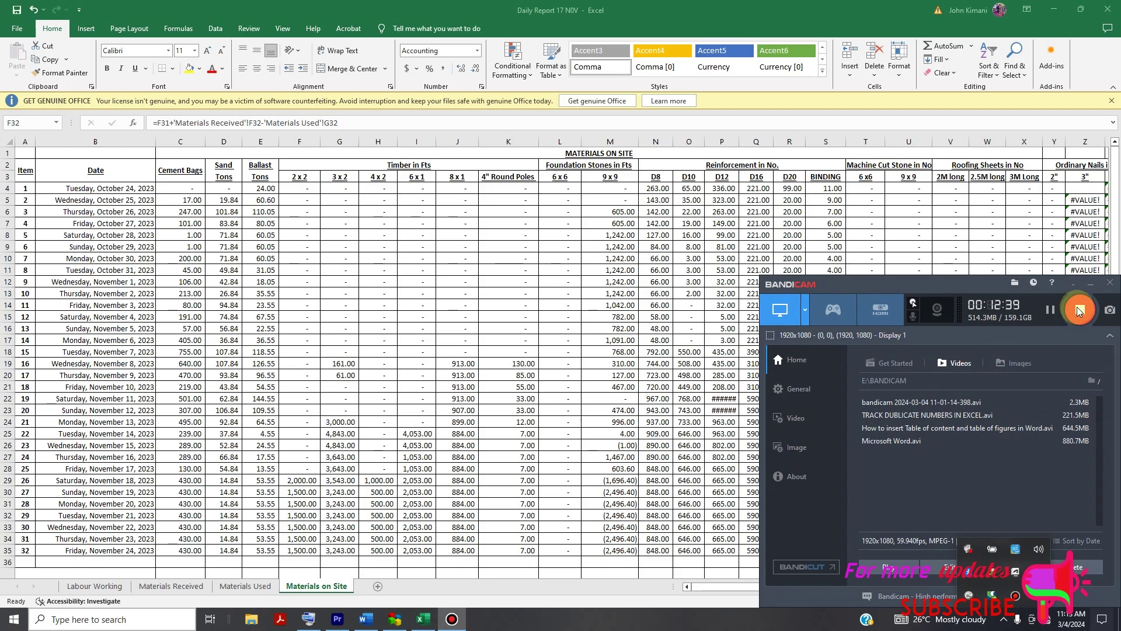